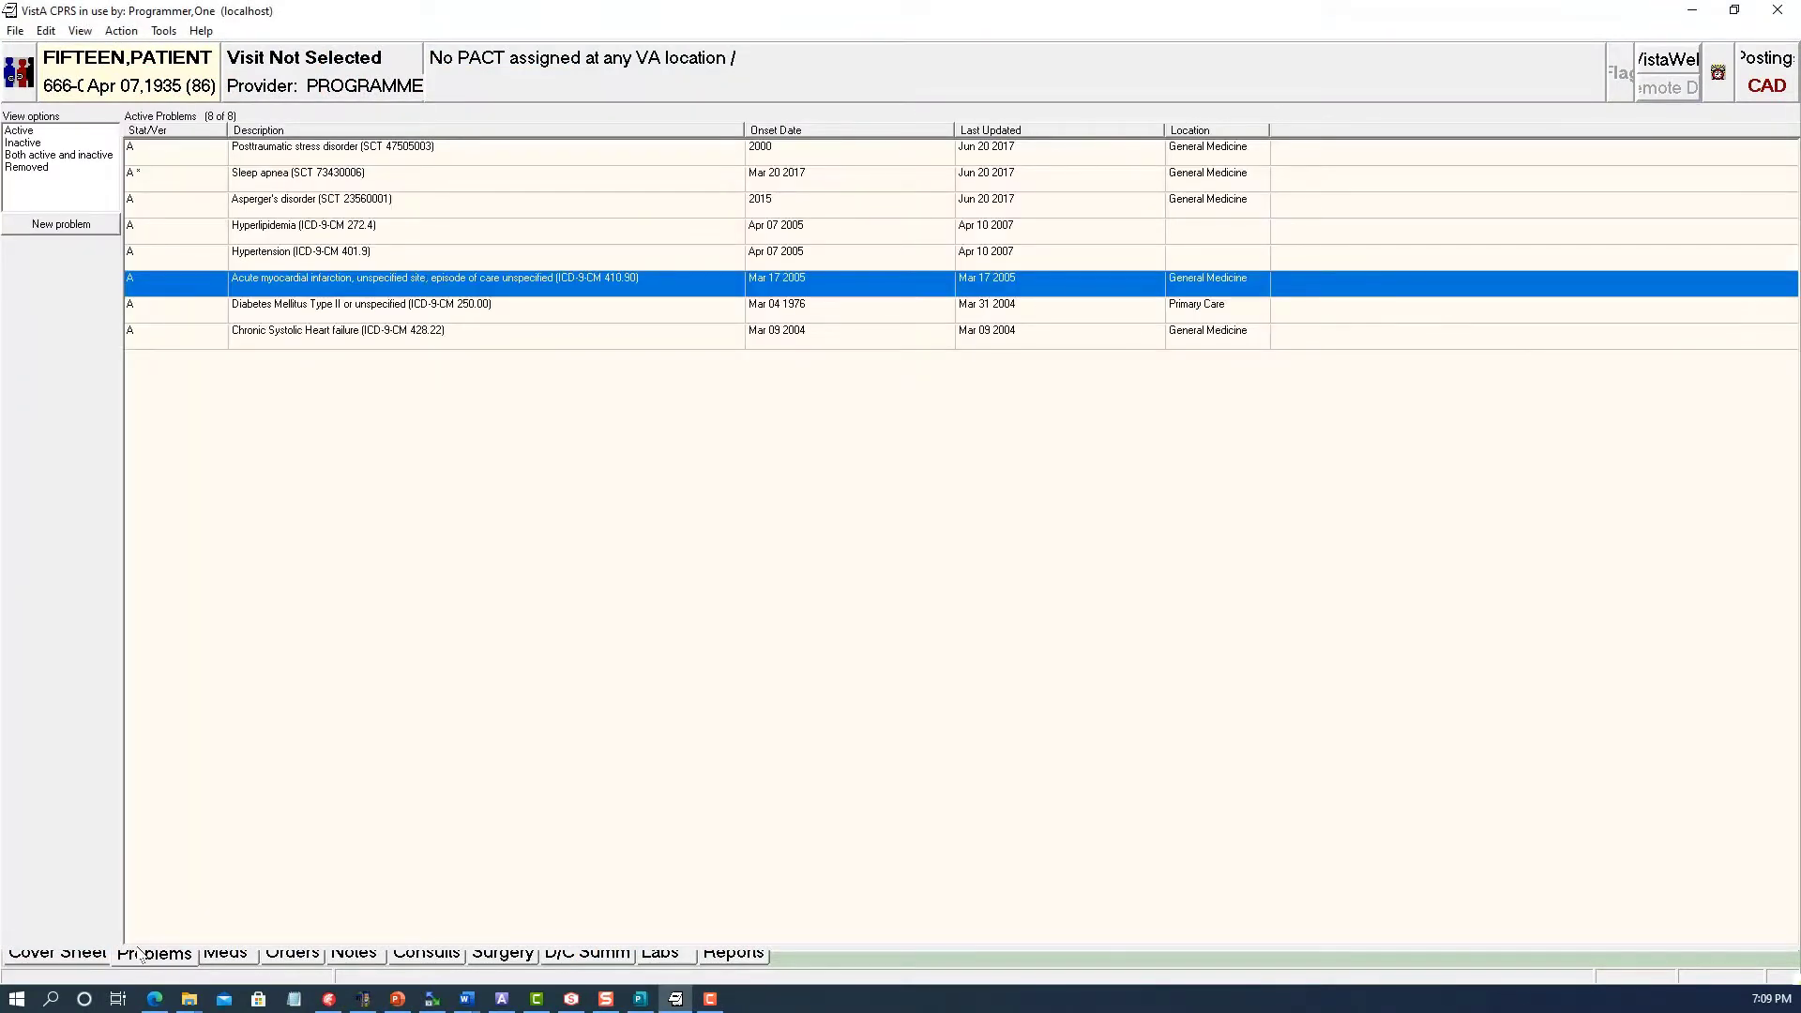
- Review the Diabetes Mellitus Type II entry in the problem list and the loratadine and nicotine patch entries in the outpatient medications
left_click(483, 306)
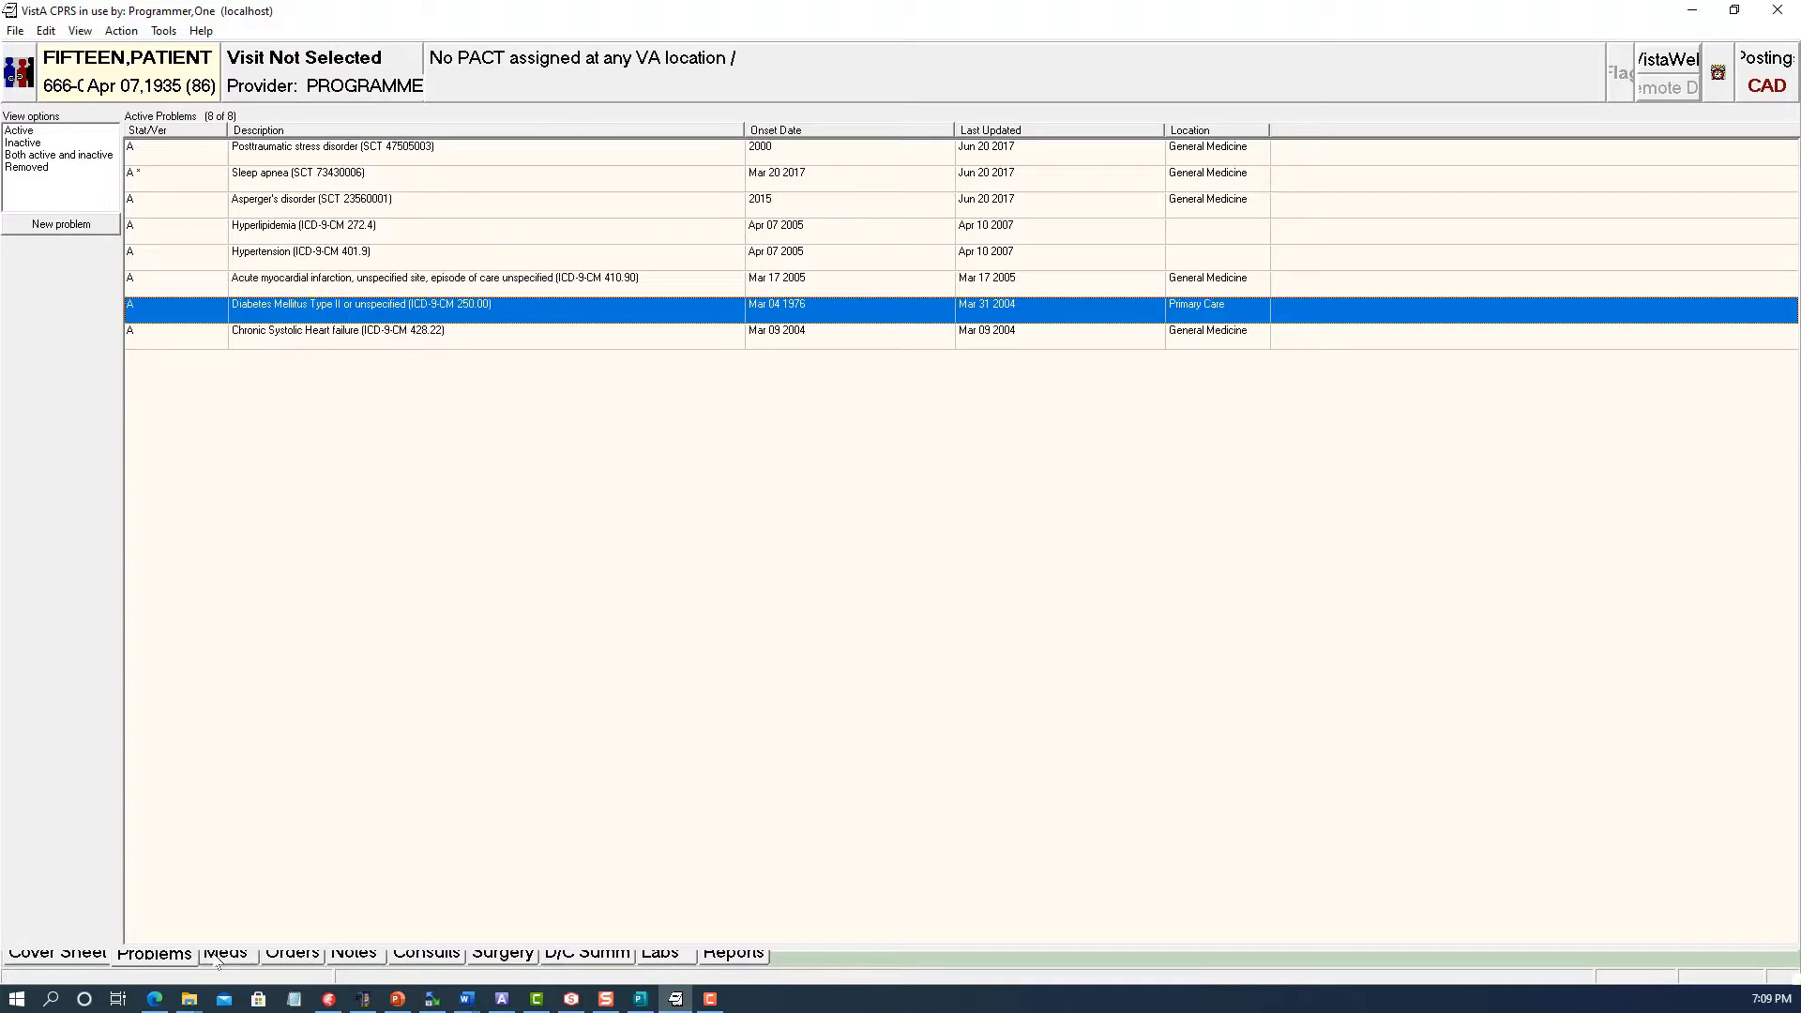
left_click(216, 957)
left_click(136, 190)
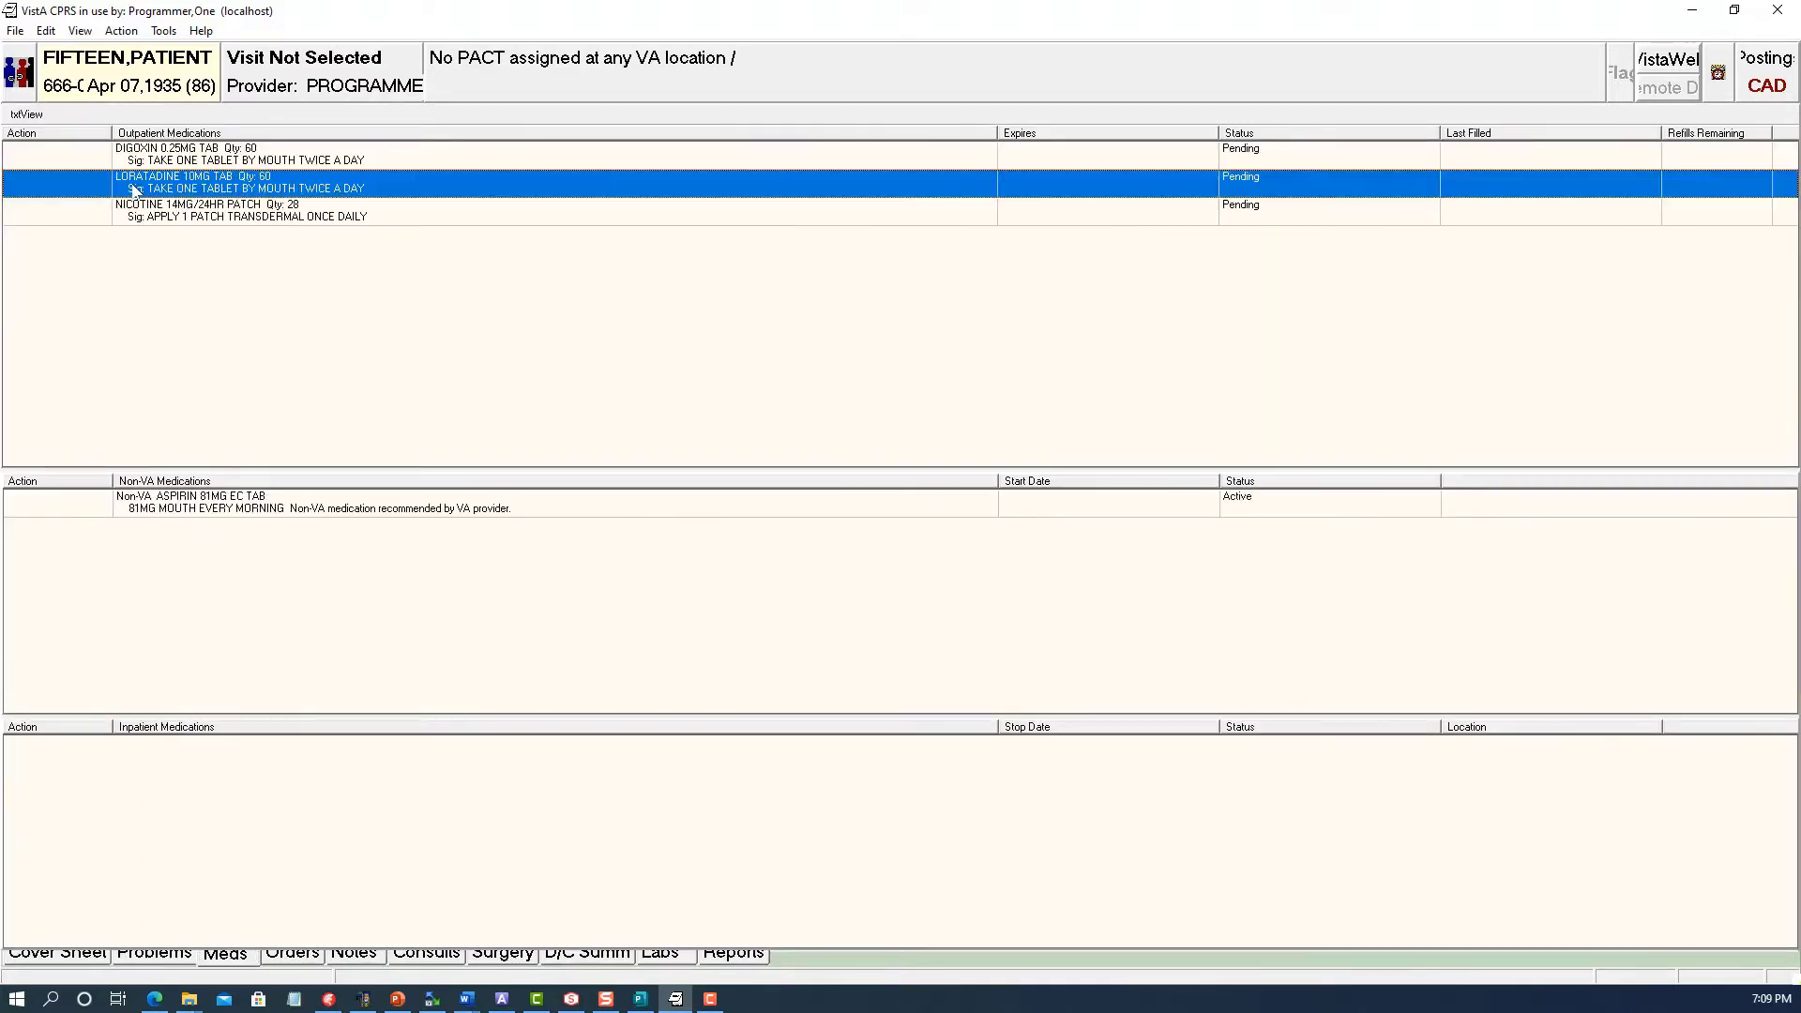
left_click(134, 216)
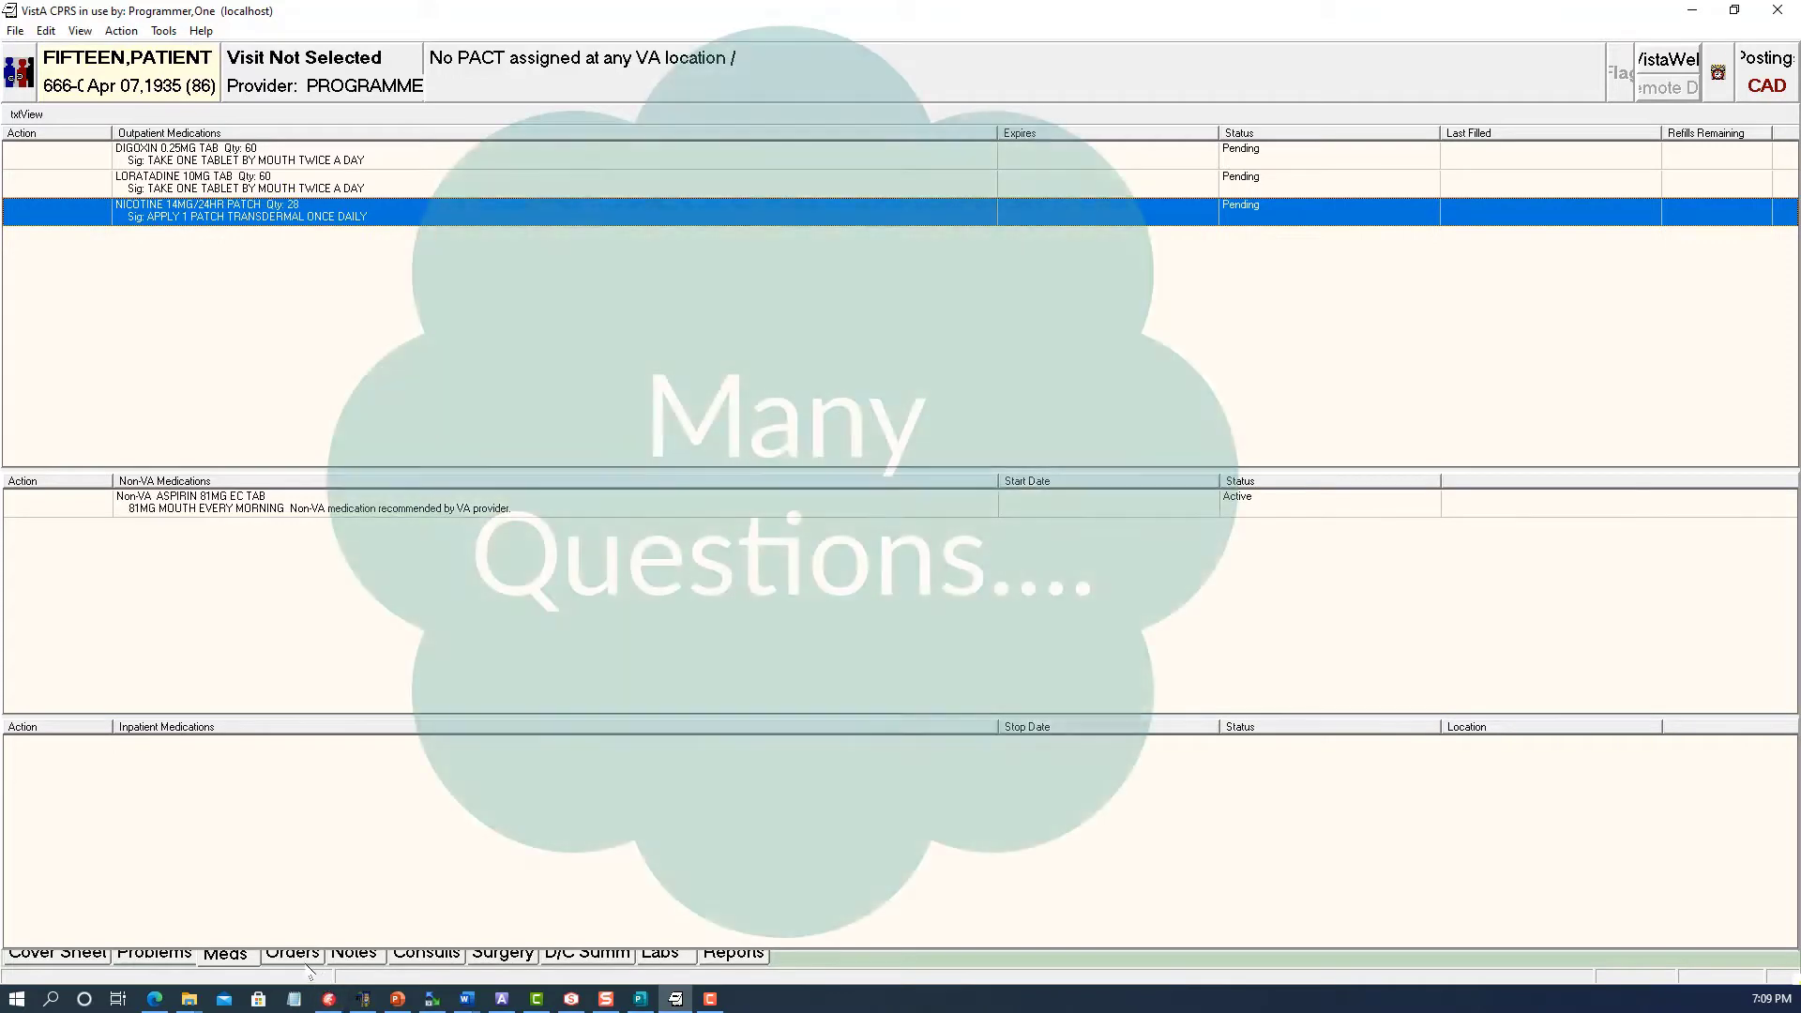
- Review the patient's active orders, selecting the non-VA aspirin order and the third potassium blood lab order
left_click(302, 956)
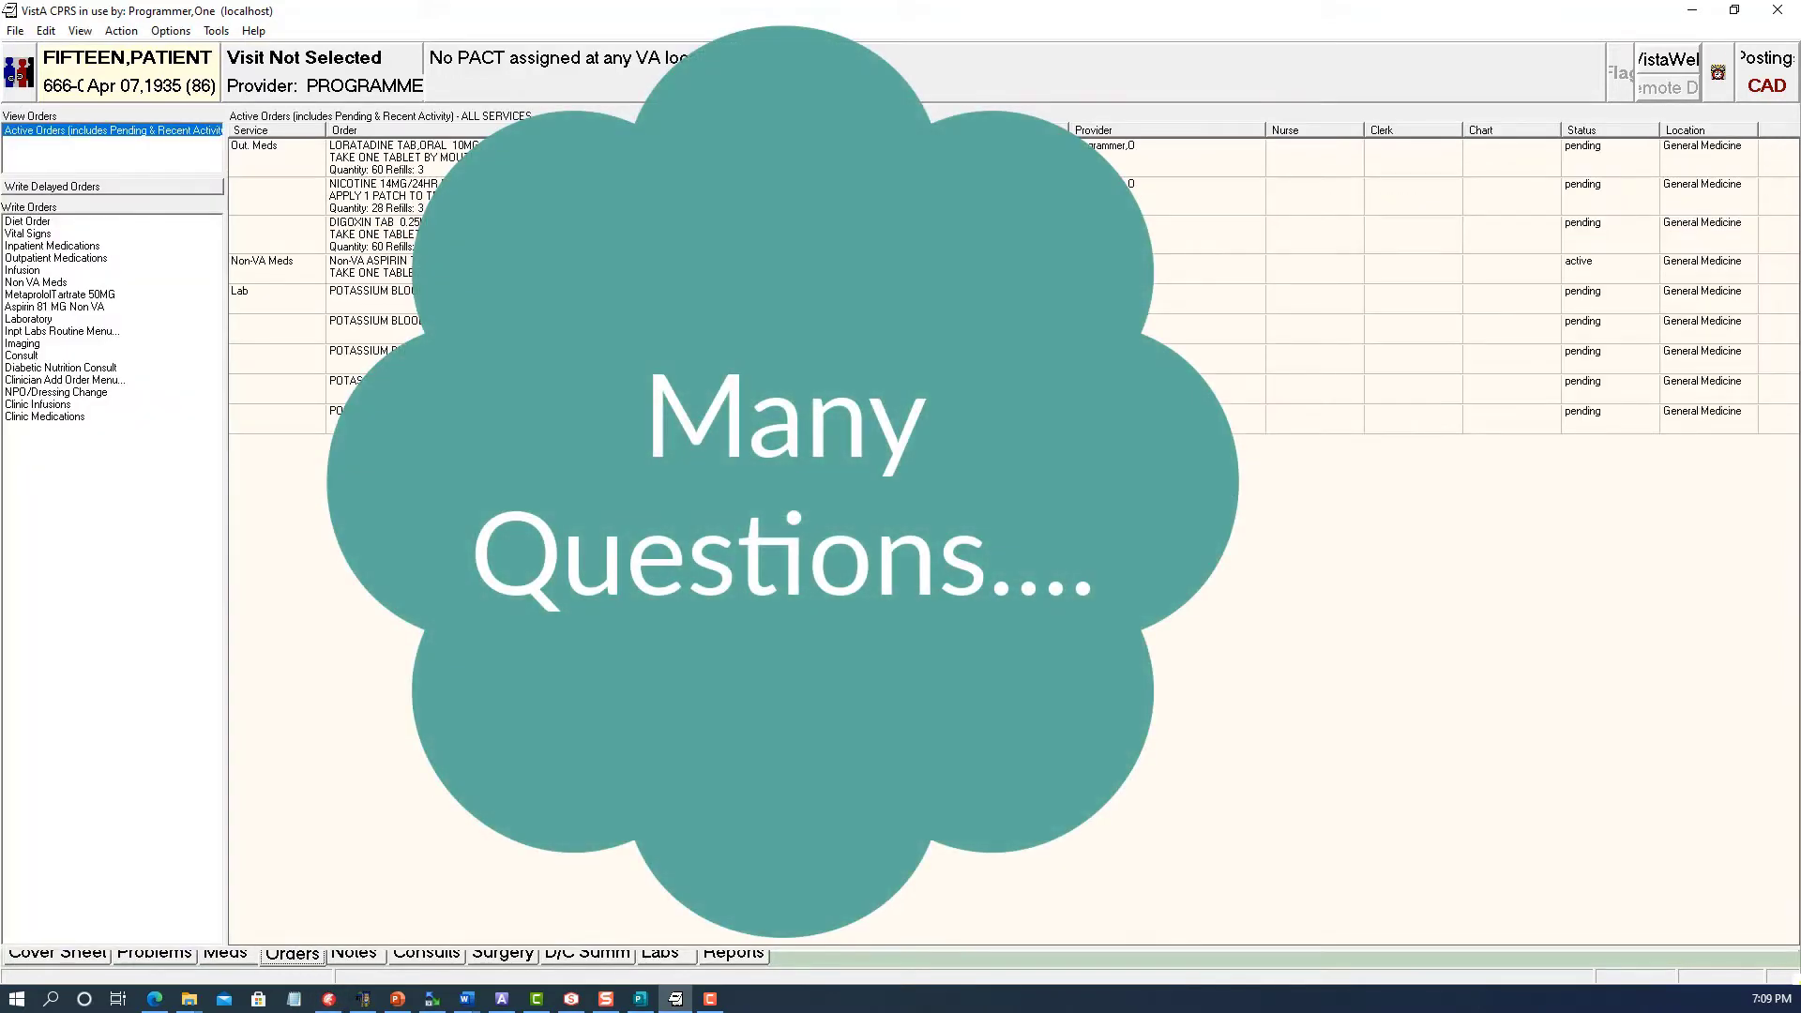
left_click(272, 268)
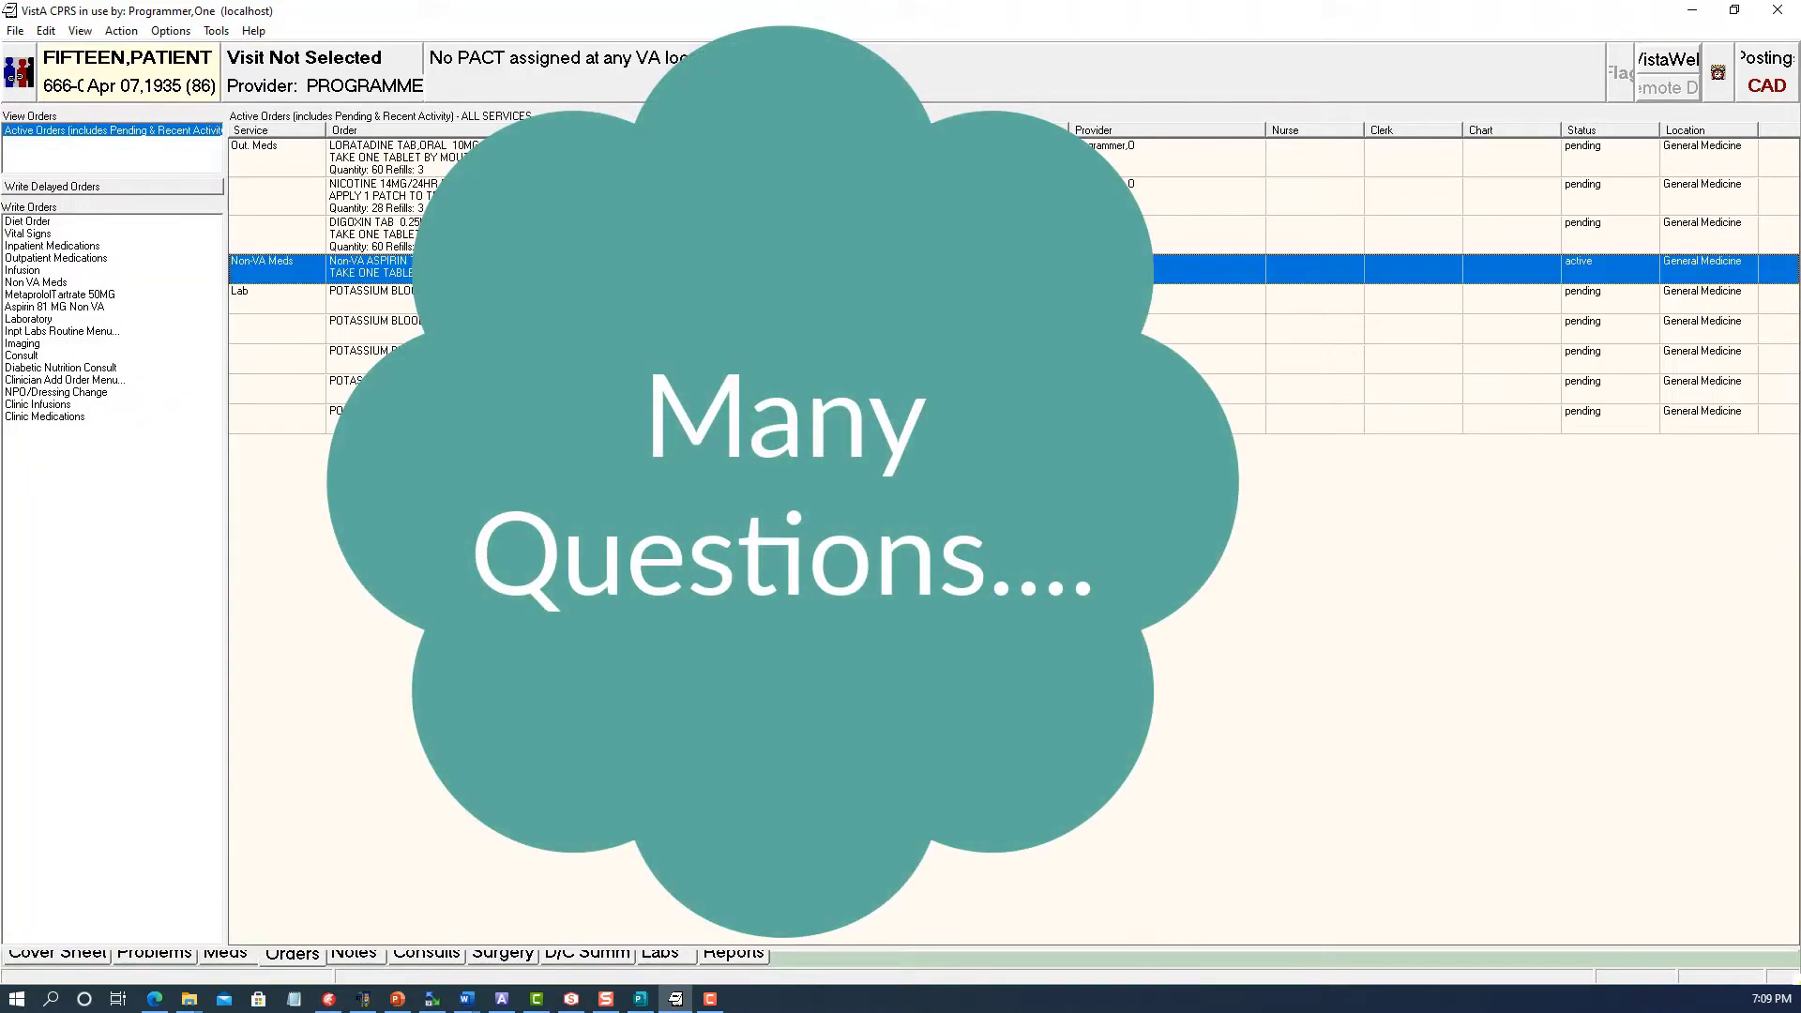
left_click(272, 358)
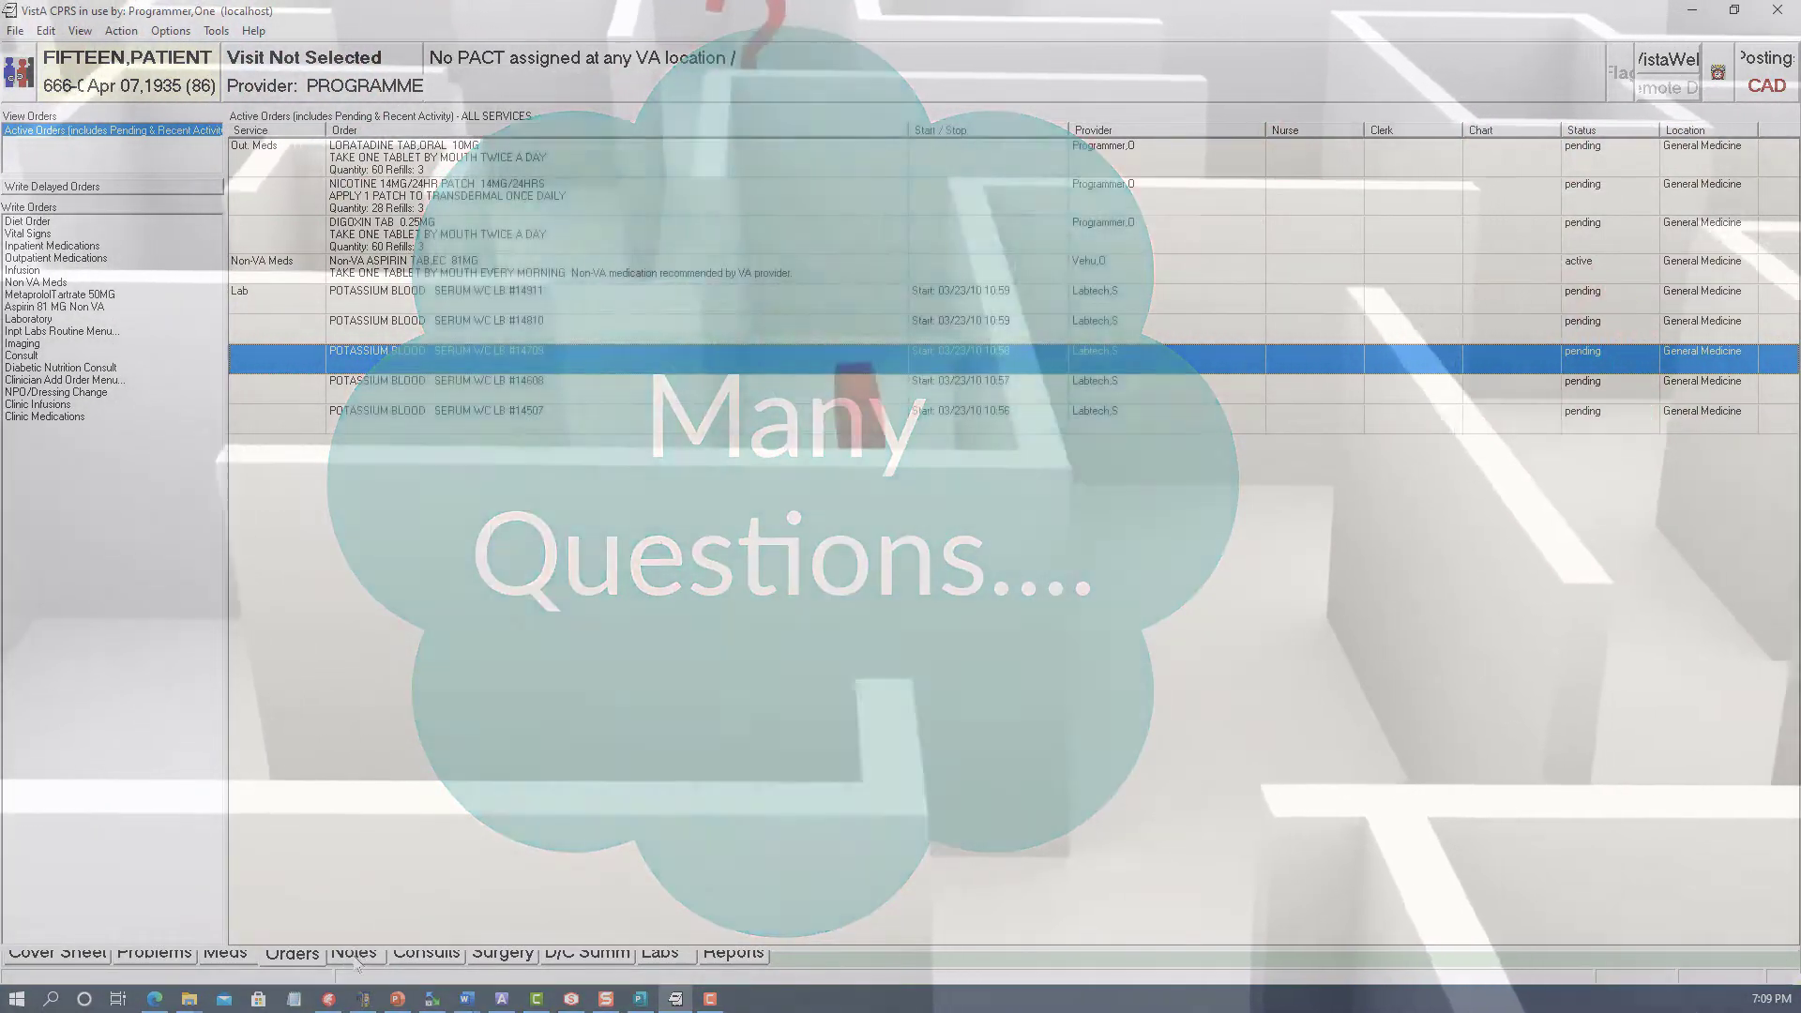
- Read through the signed notes: a Mar 21,21 Physician Progress note, the Dec 27,20 Medication Mgt note and a Dec 26,20 Attending note
left_click(354, 954)
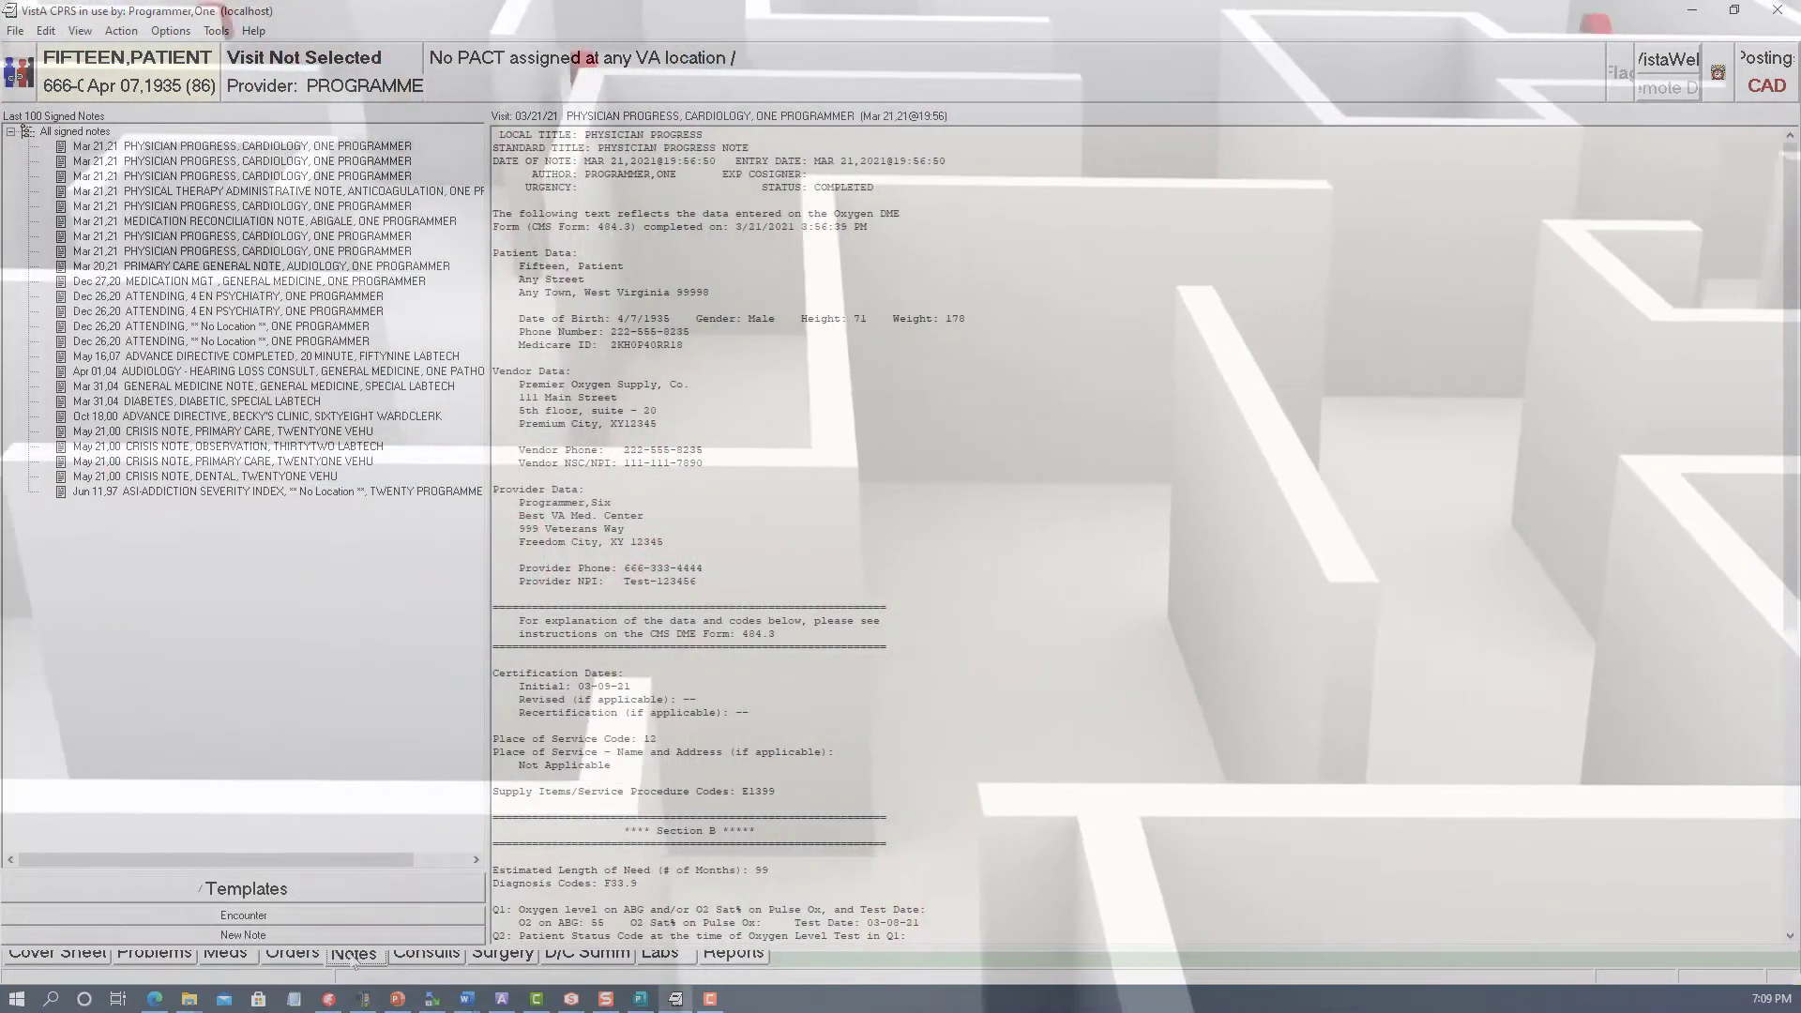
left_click(164, 175)
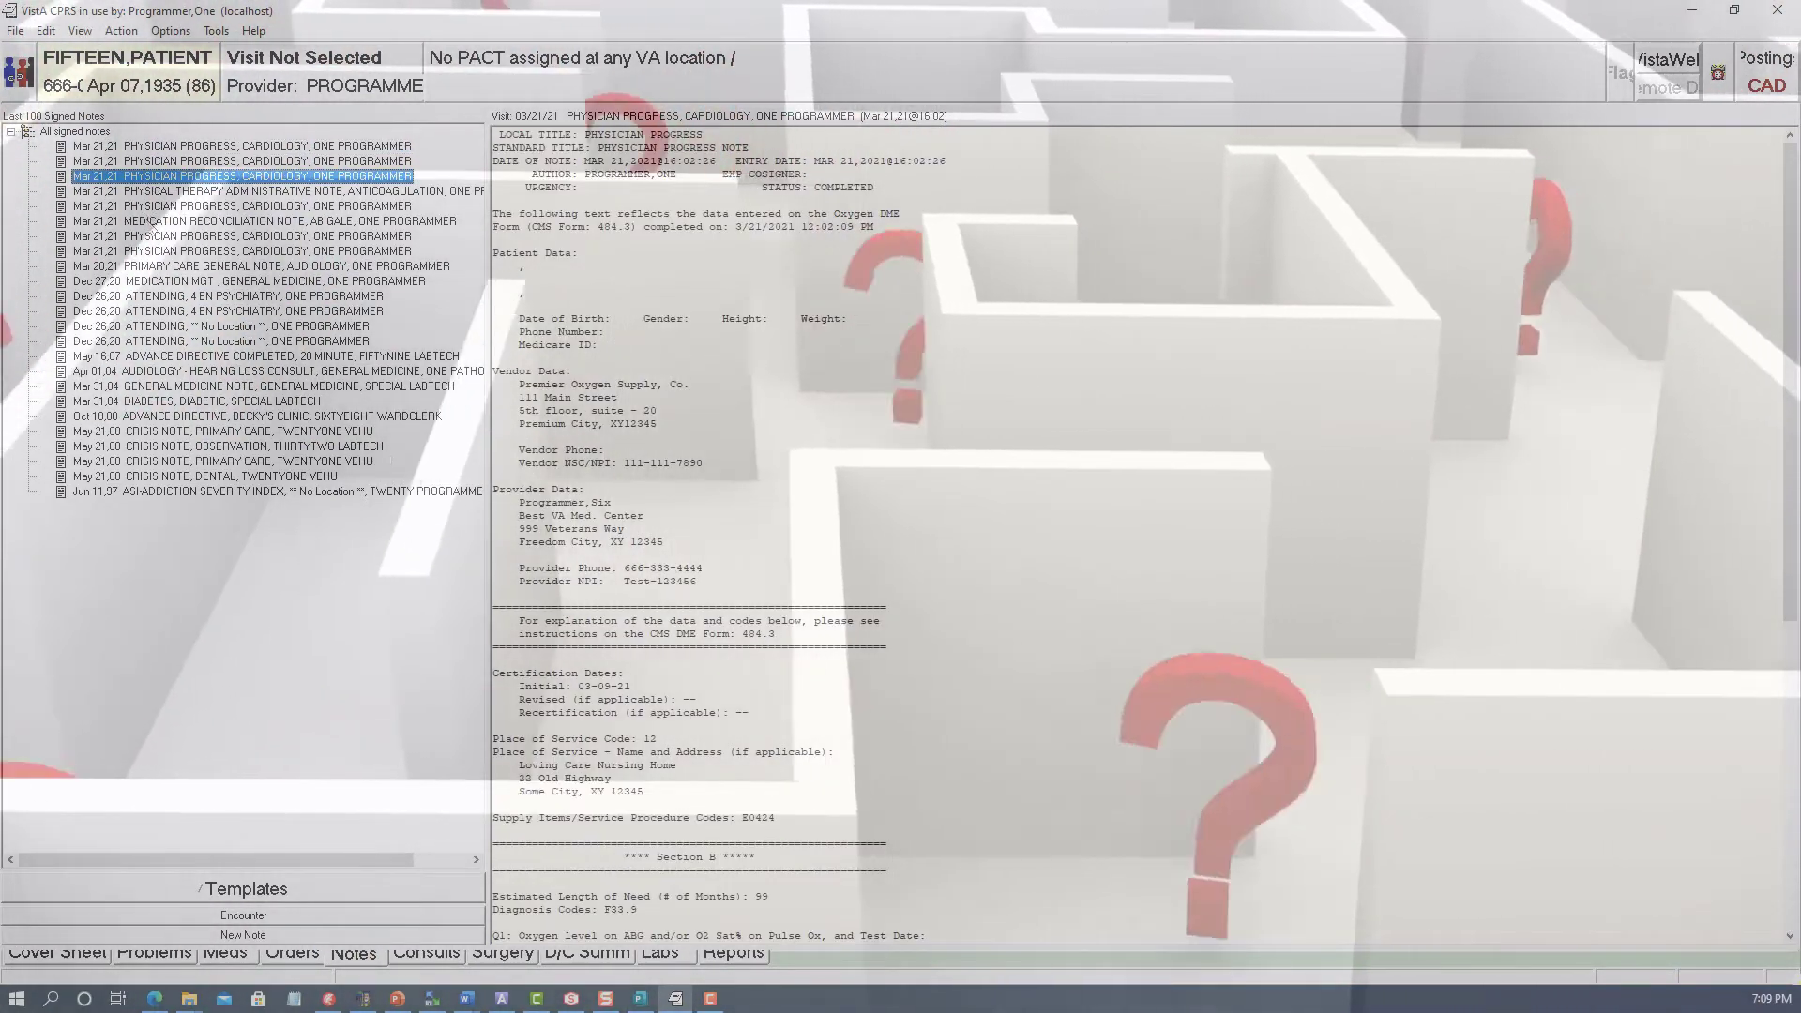
left_click(153, 281)
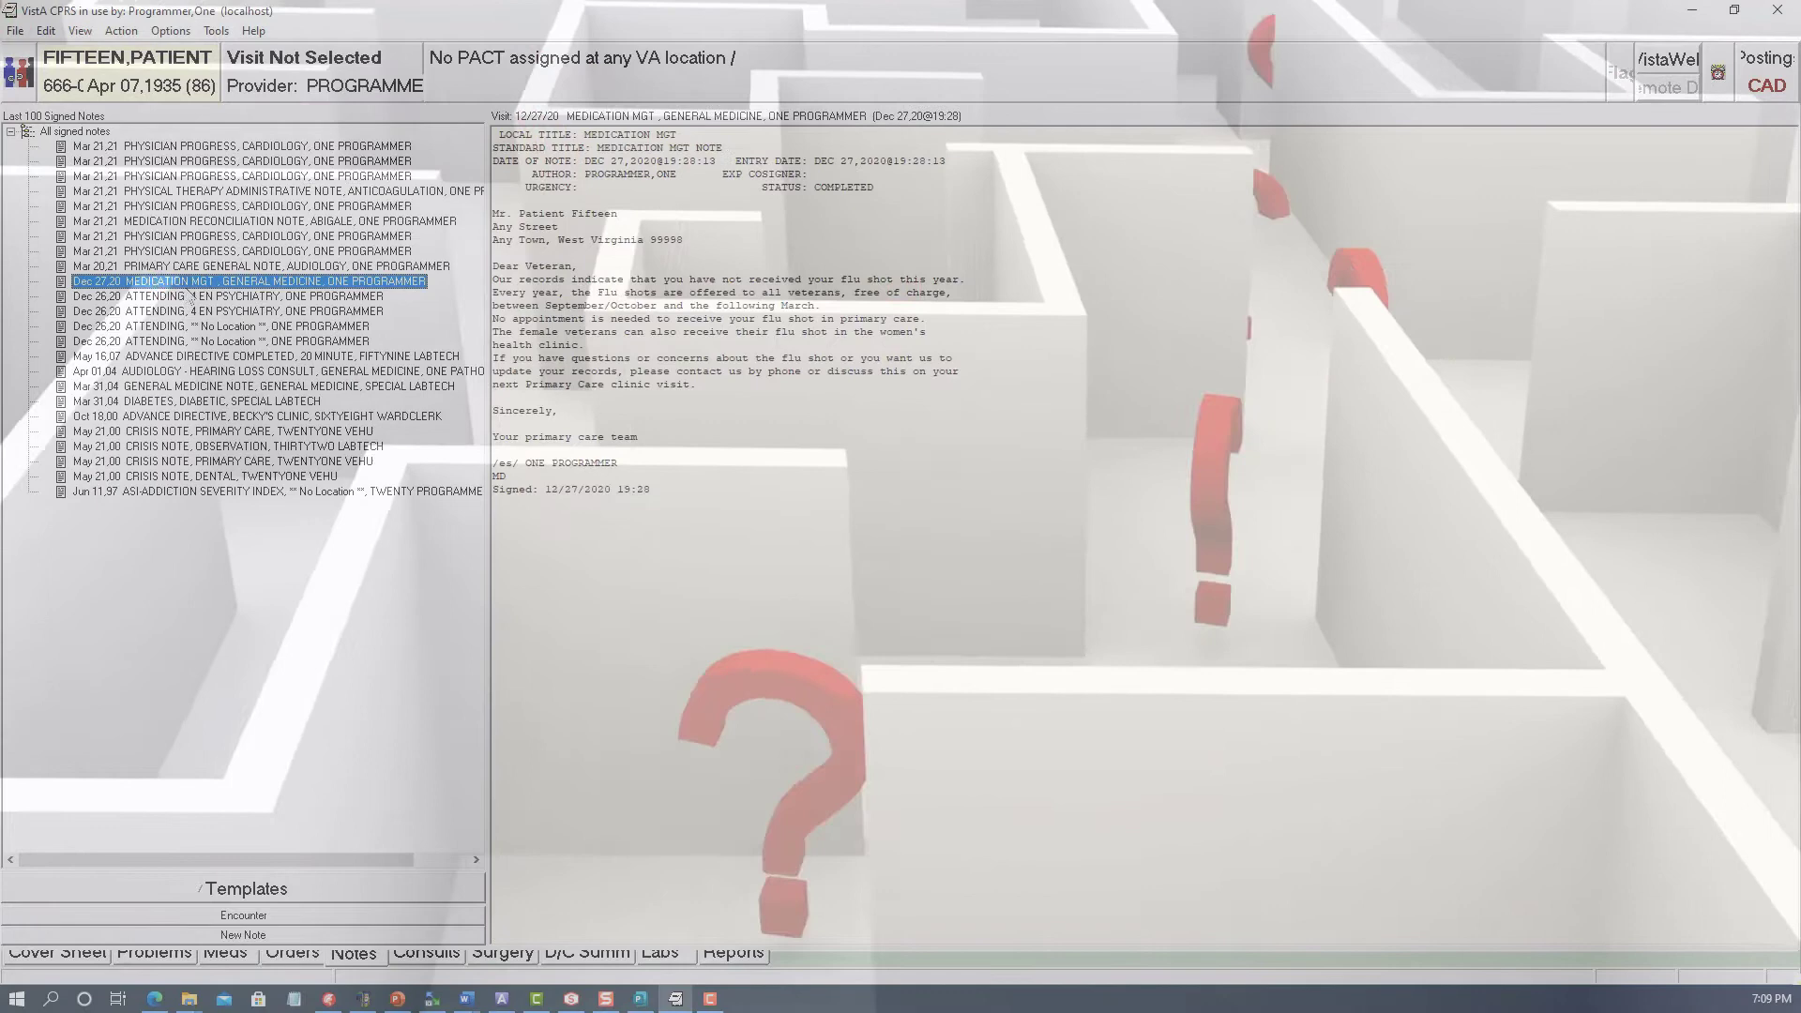
left_click(195, 342)
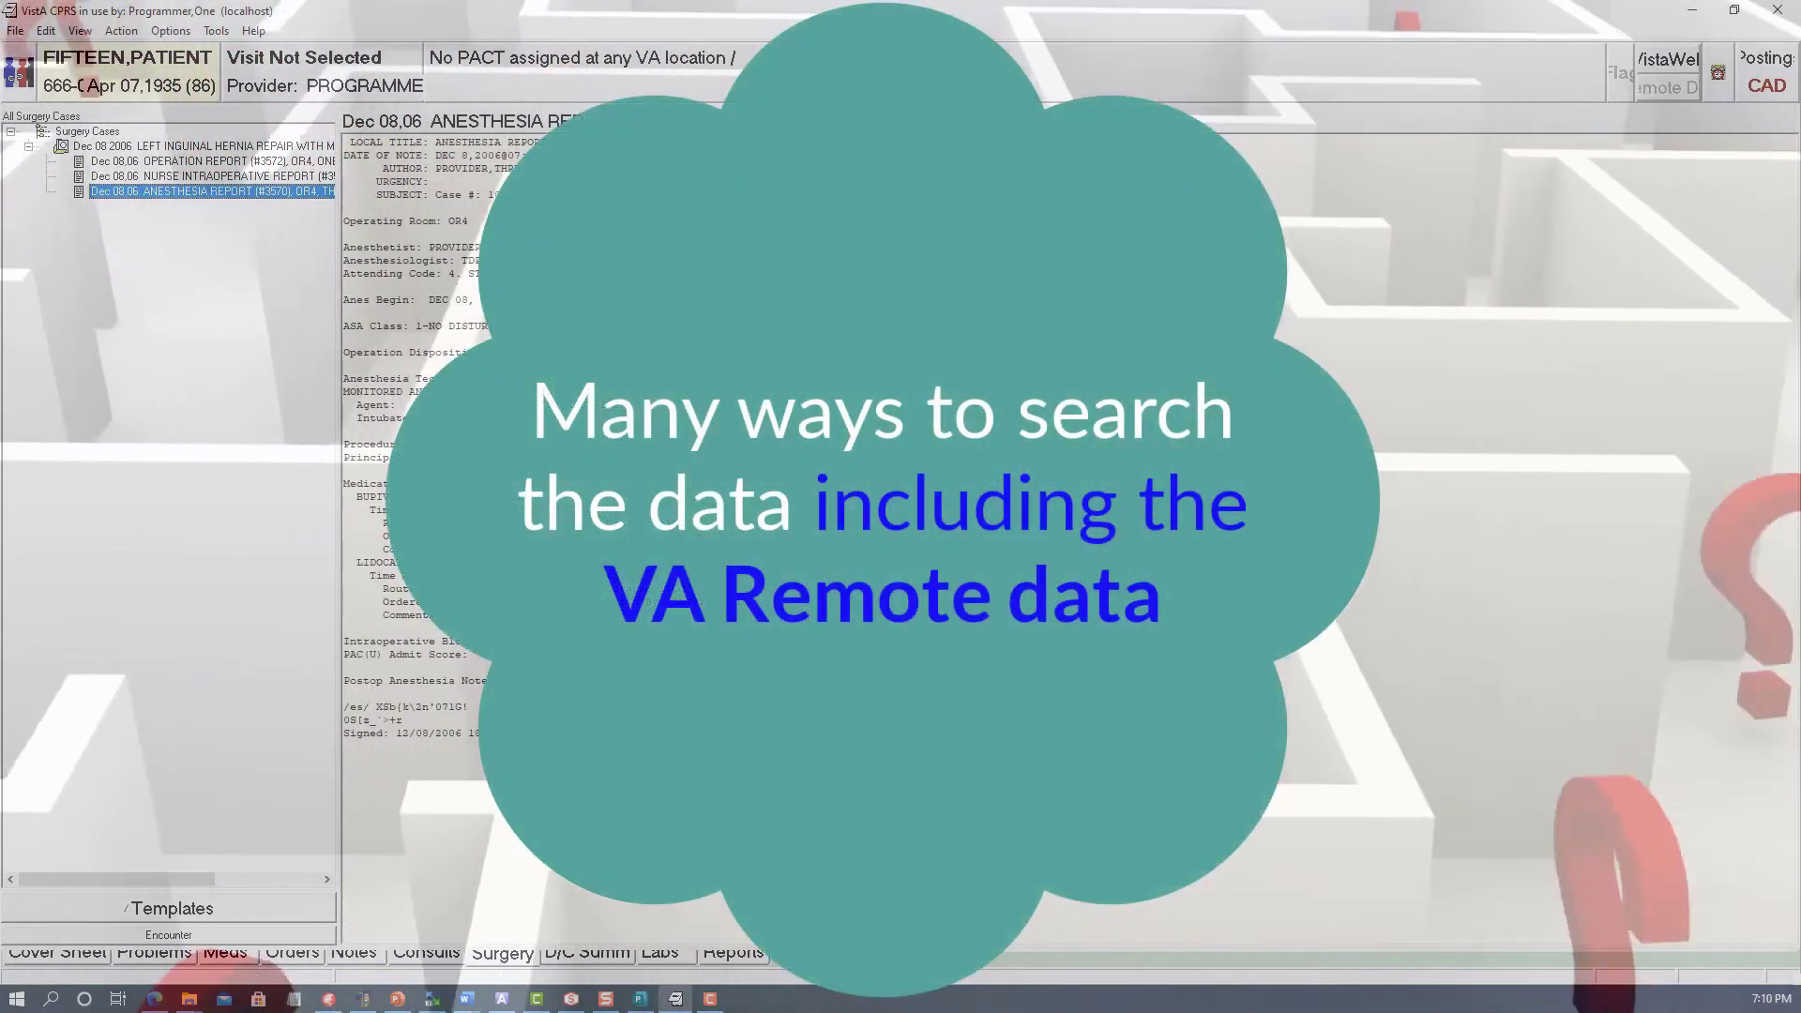
- Read the second Mar 25,04 discharge summary and look through the patient's lab results
left_click(583, 957)
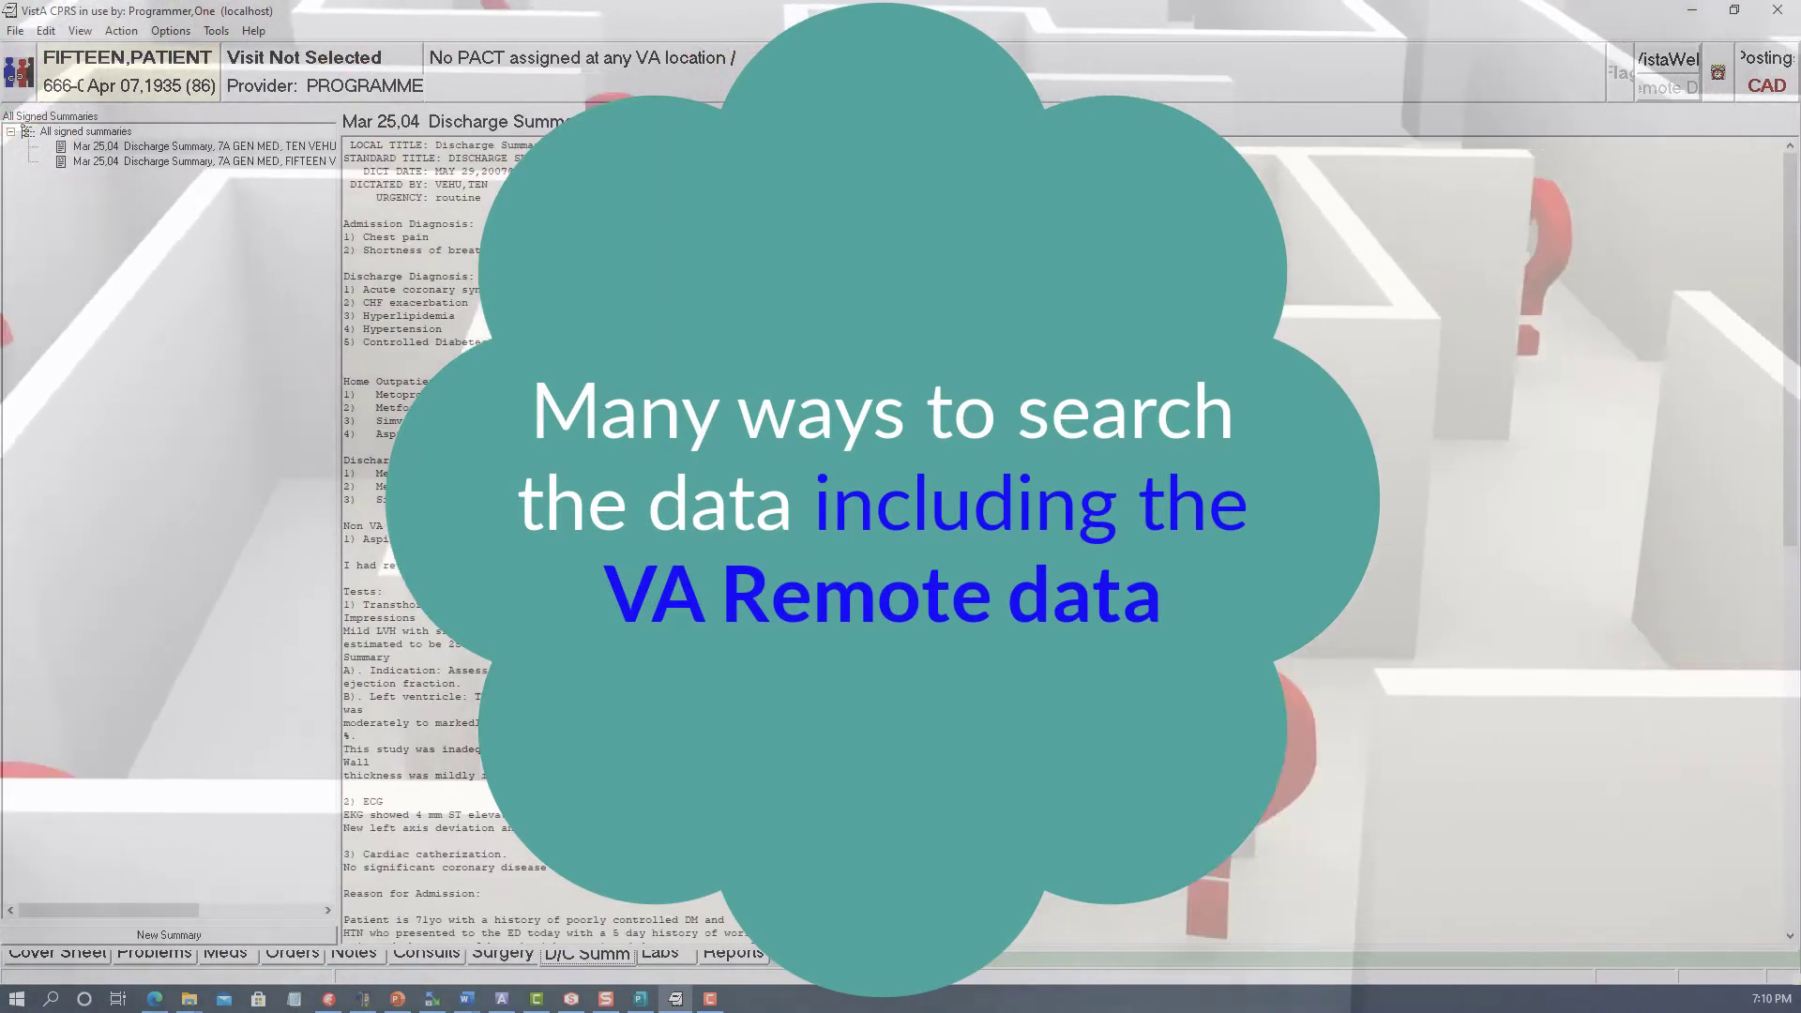
left_click(281, 161)
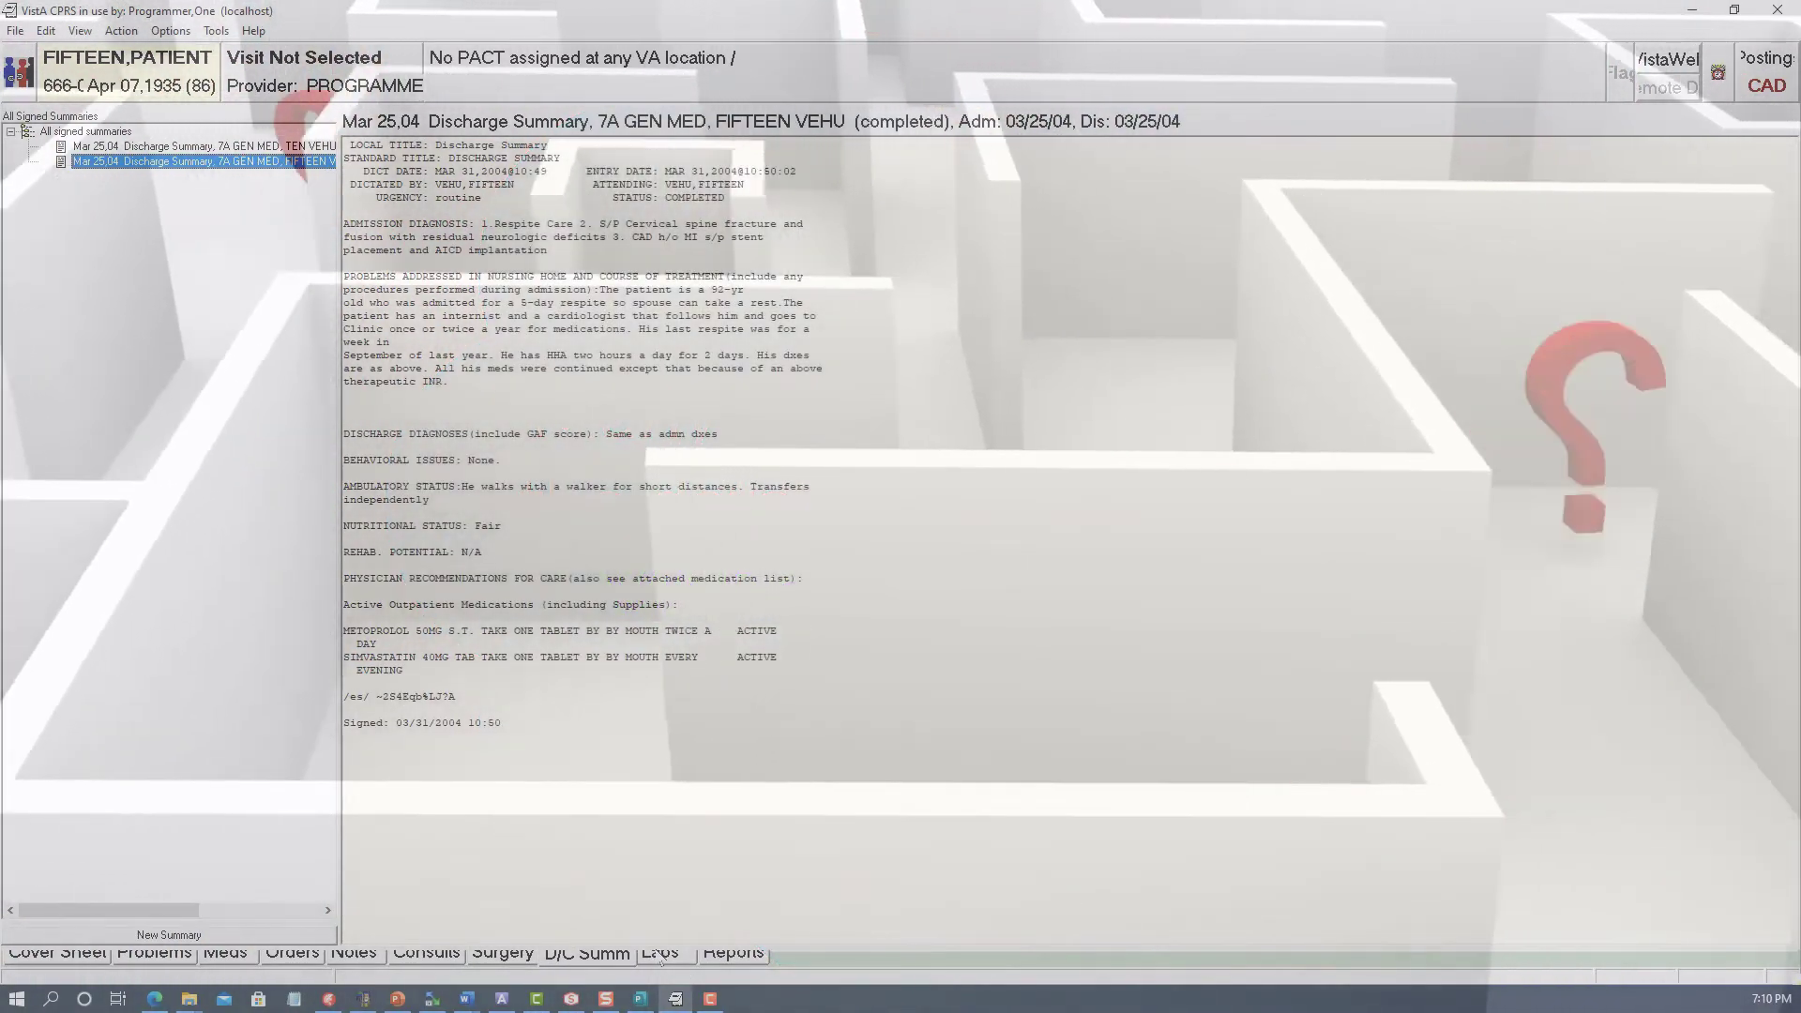
left_click(660, 962)
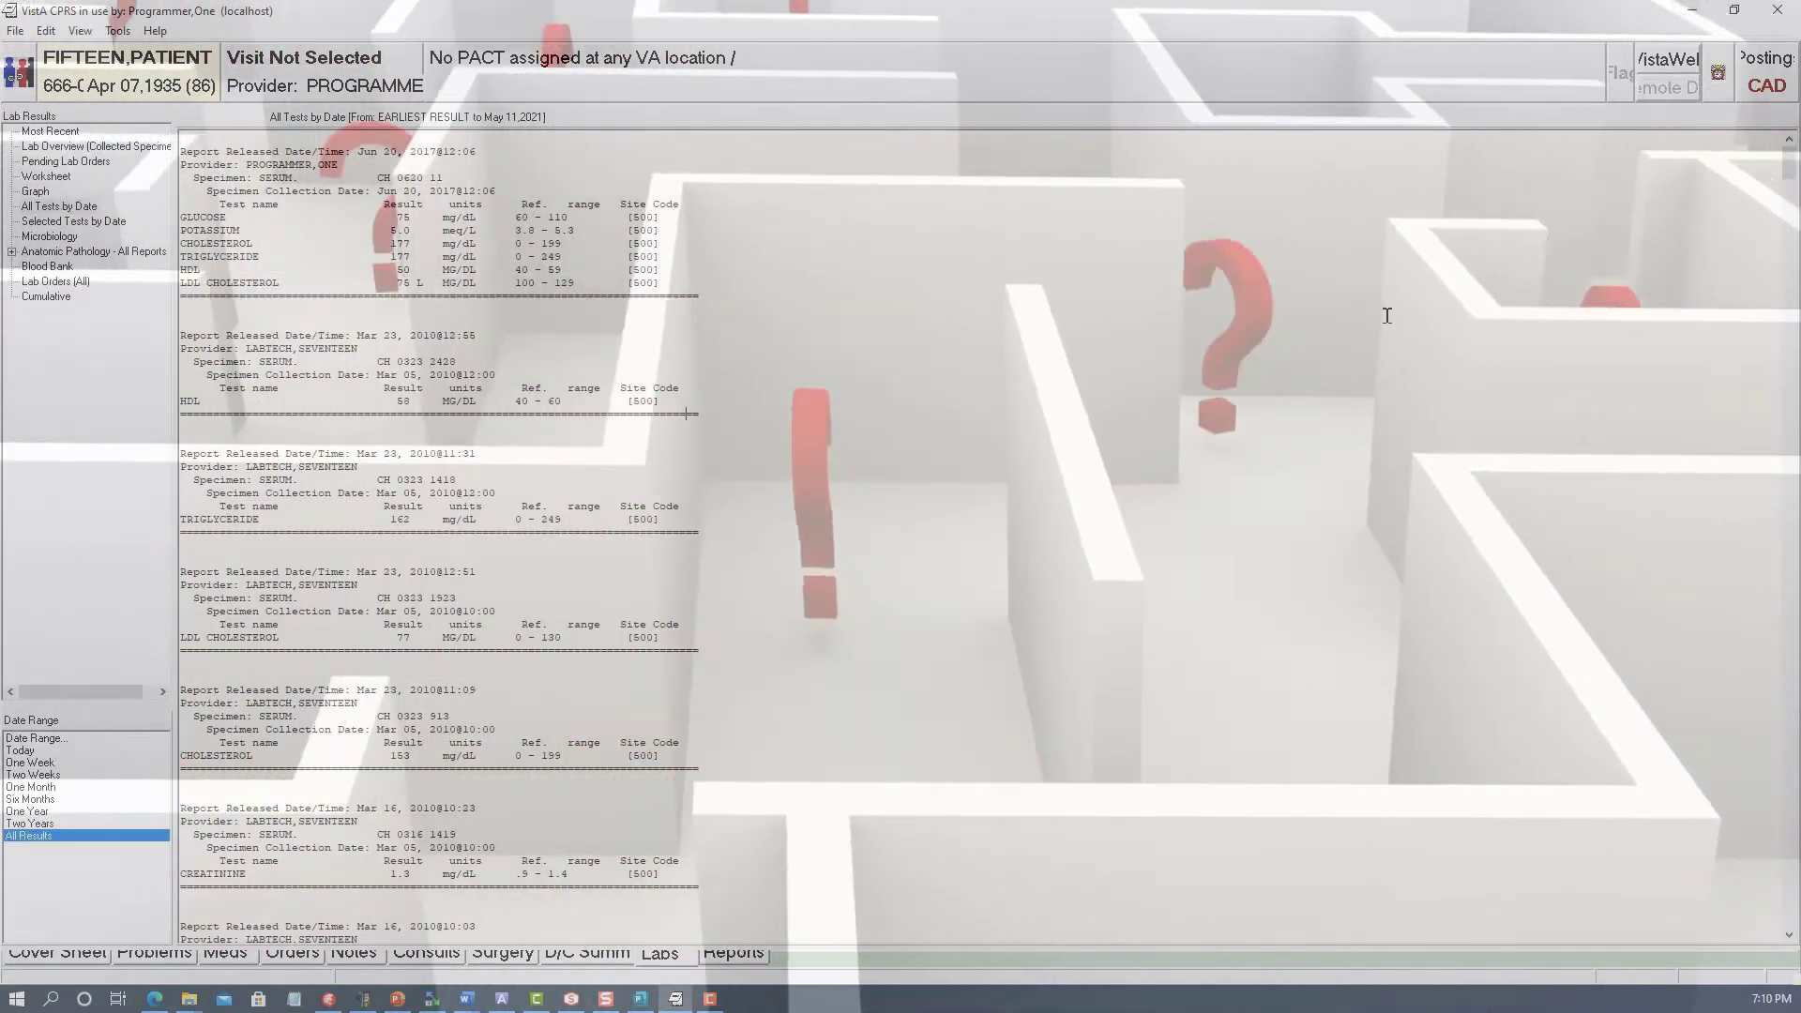
left_click_drag(1789, 168, 1792, 255)
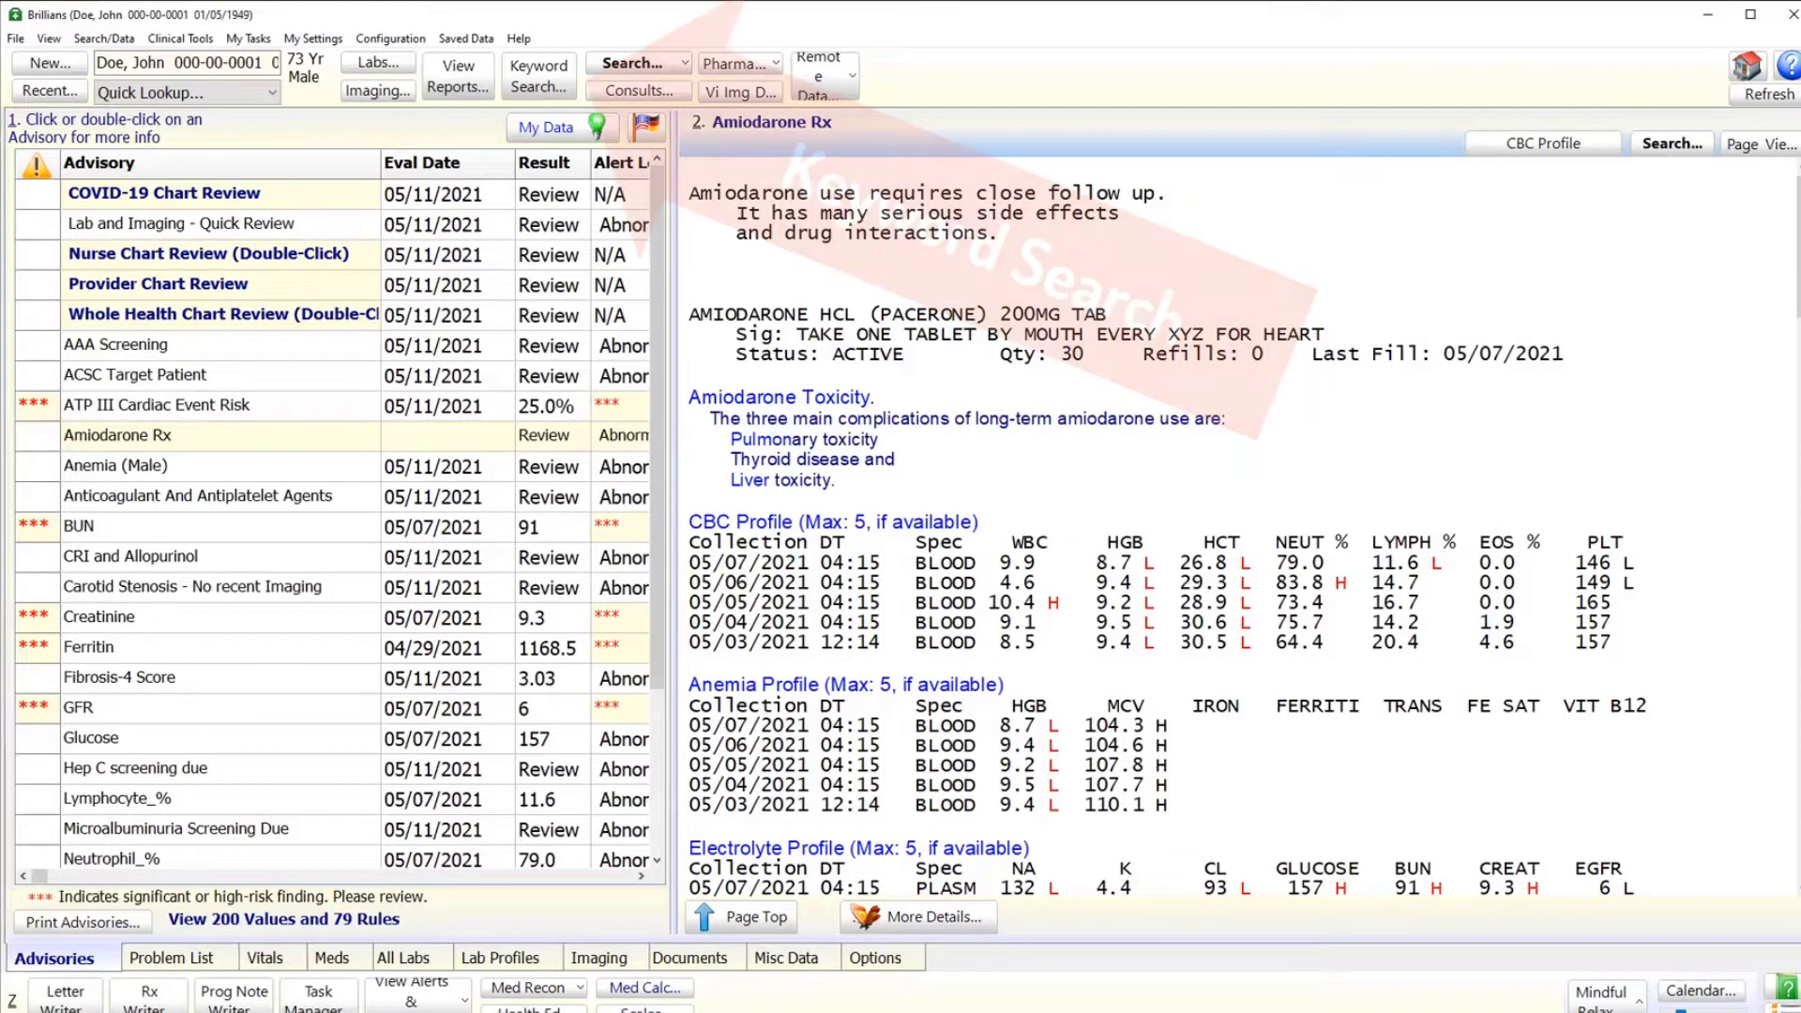
- In Brillians, open the keyword search and search the clinical data for "LVEF; Ejection Frac"
left_click(561, 94)
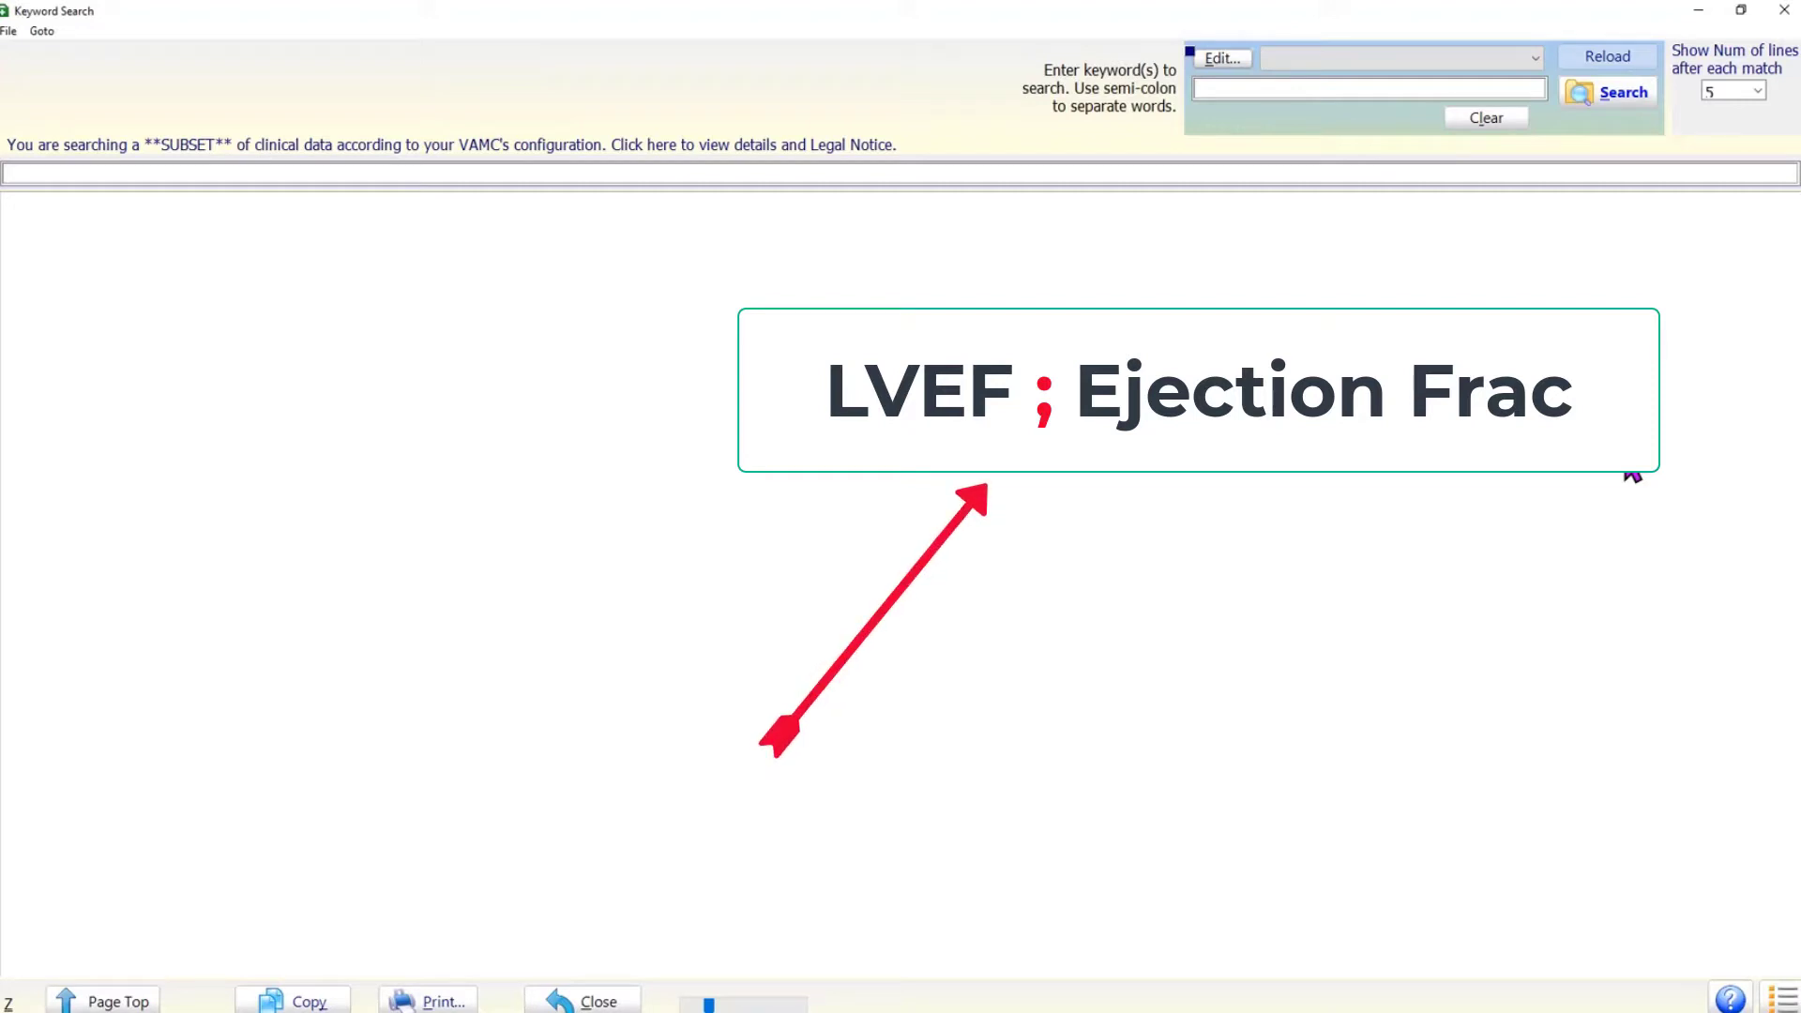
left_click(1247, 91)
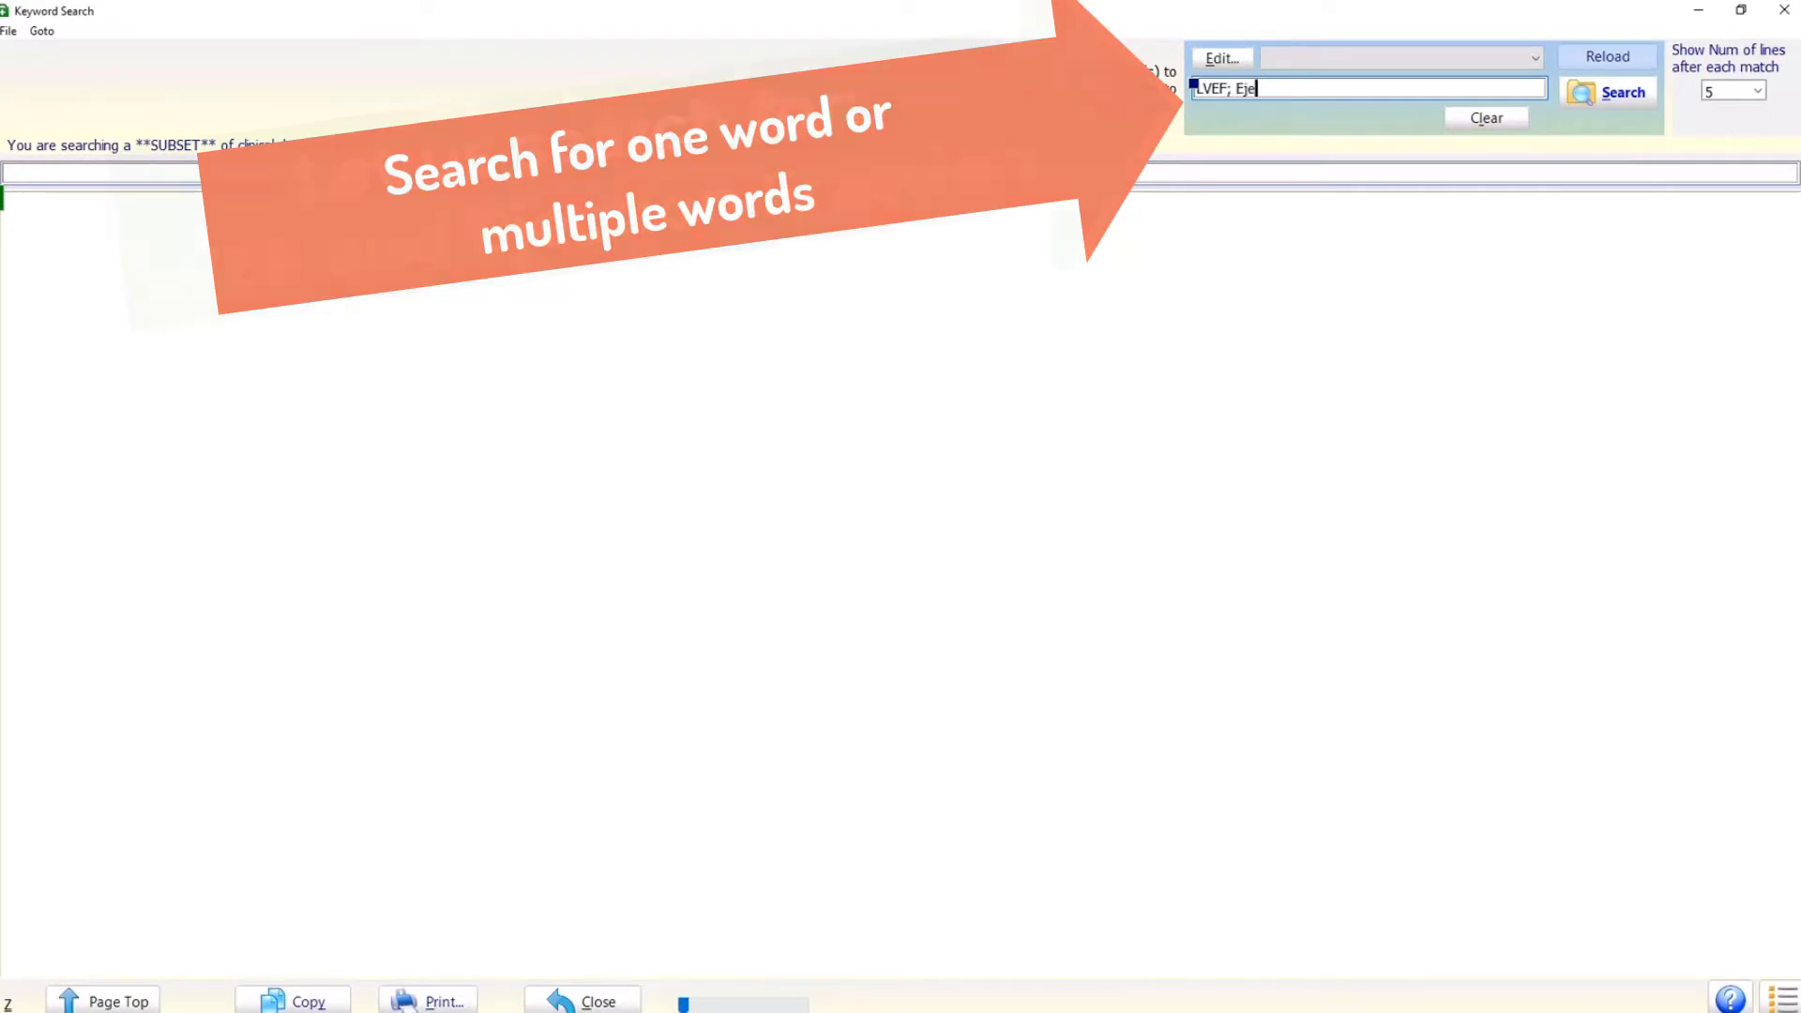
type("ction Frac")
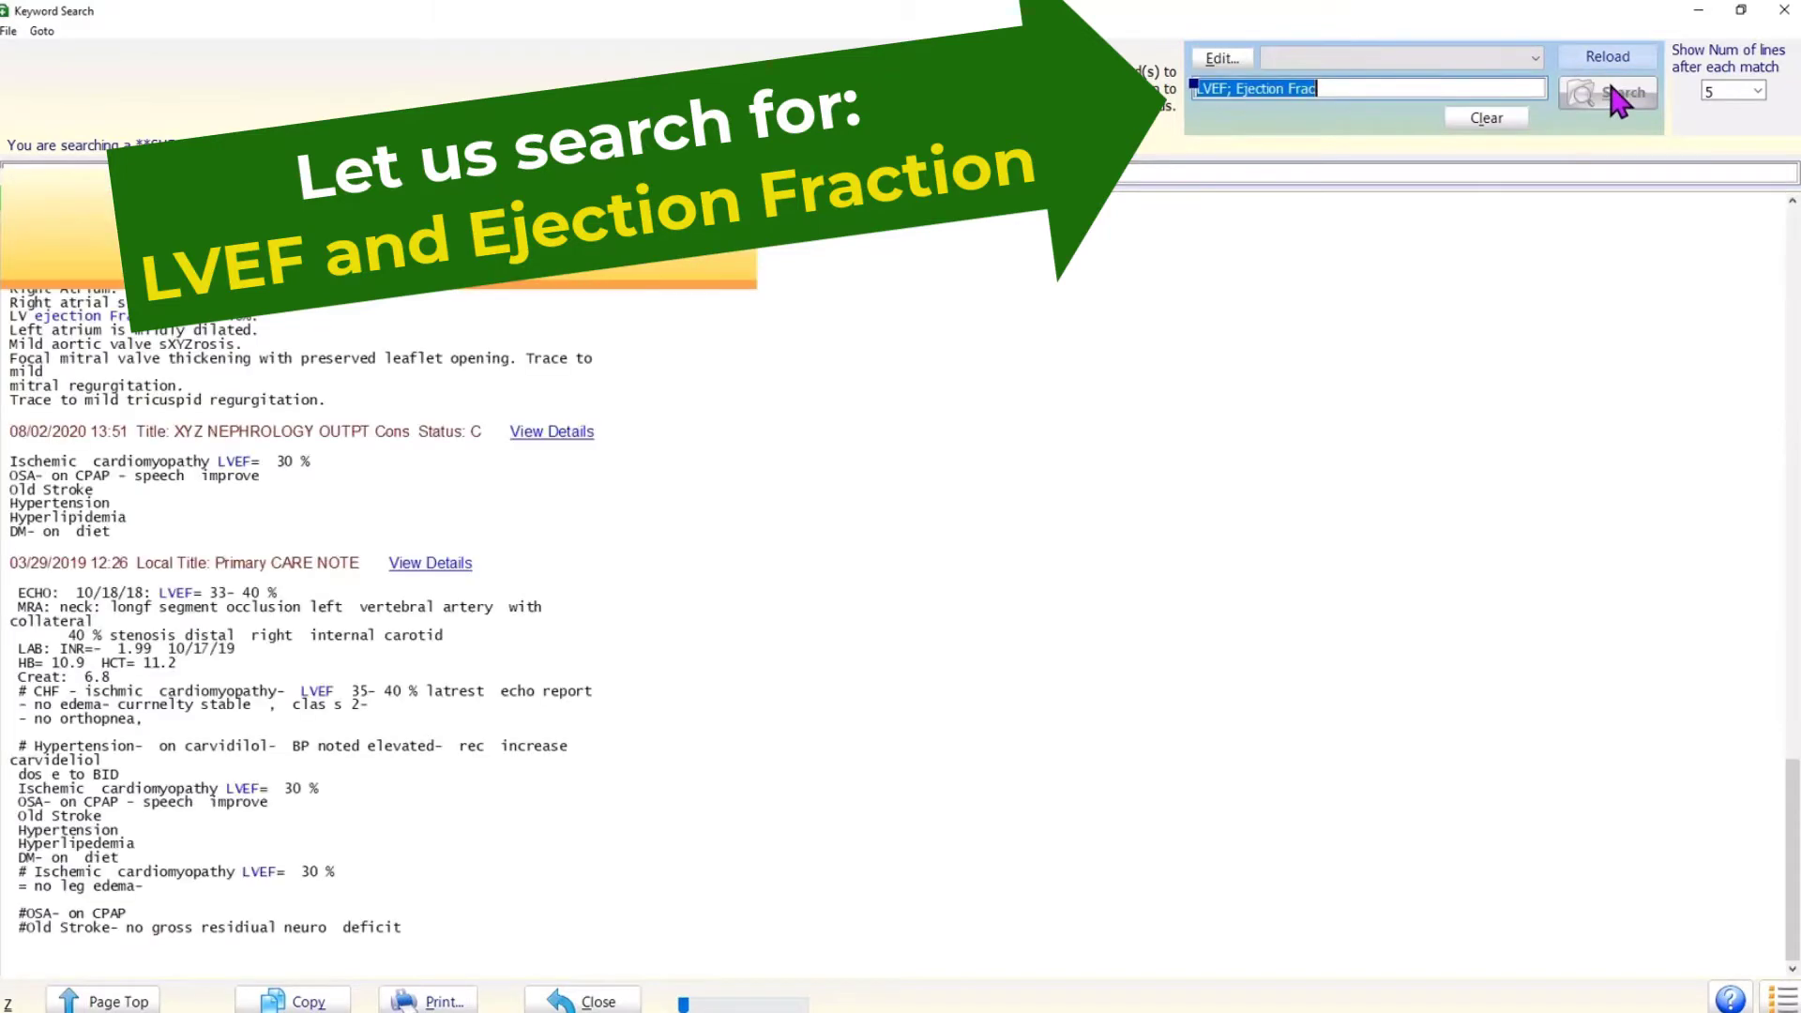
left_click(1619, 96)
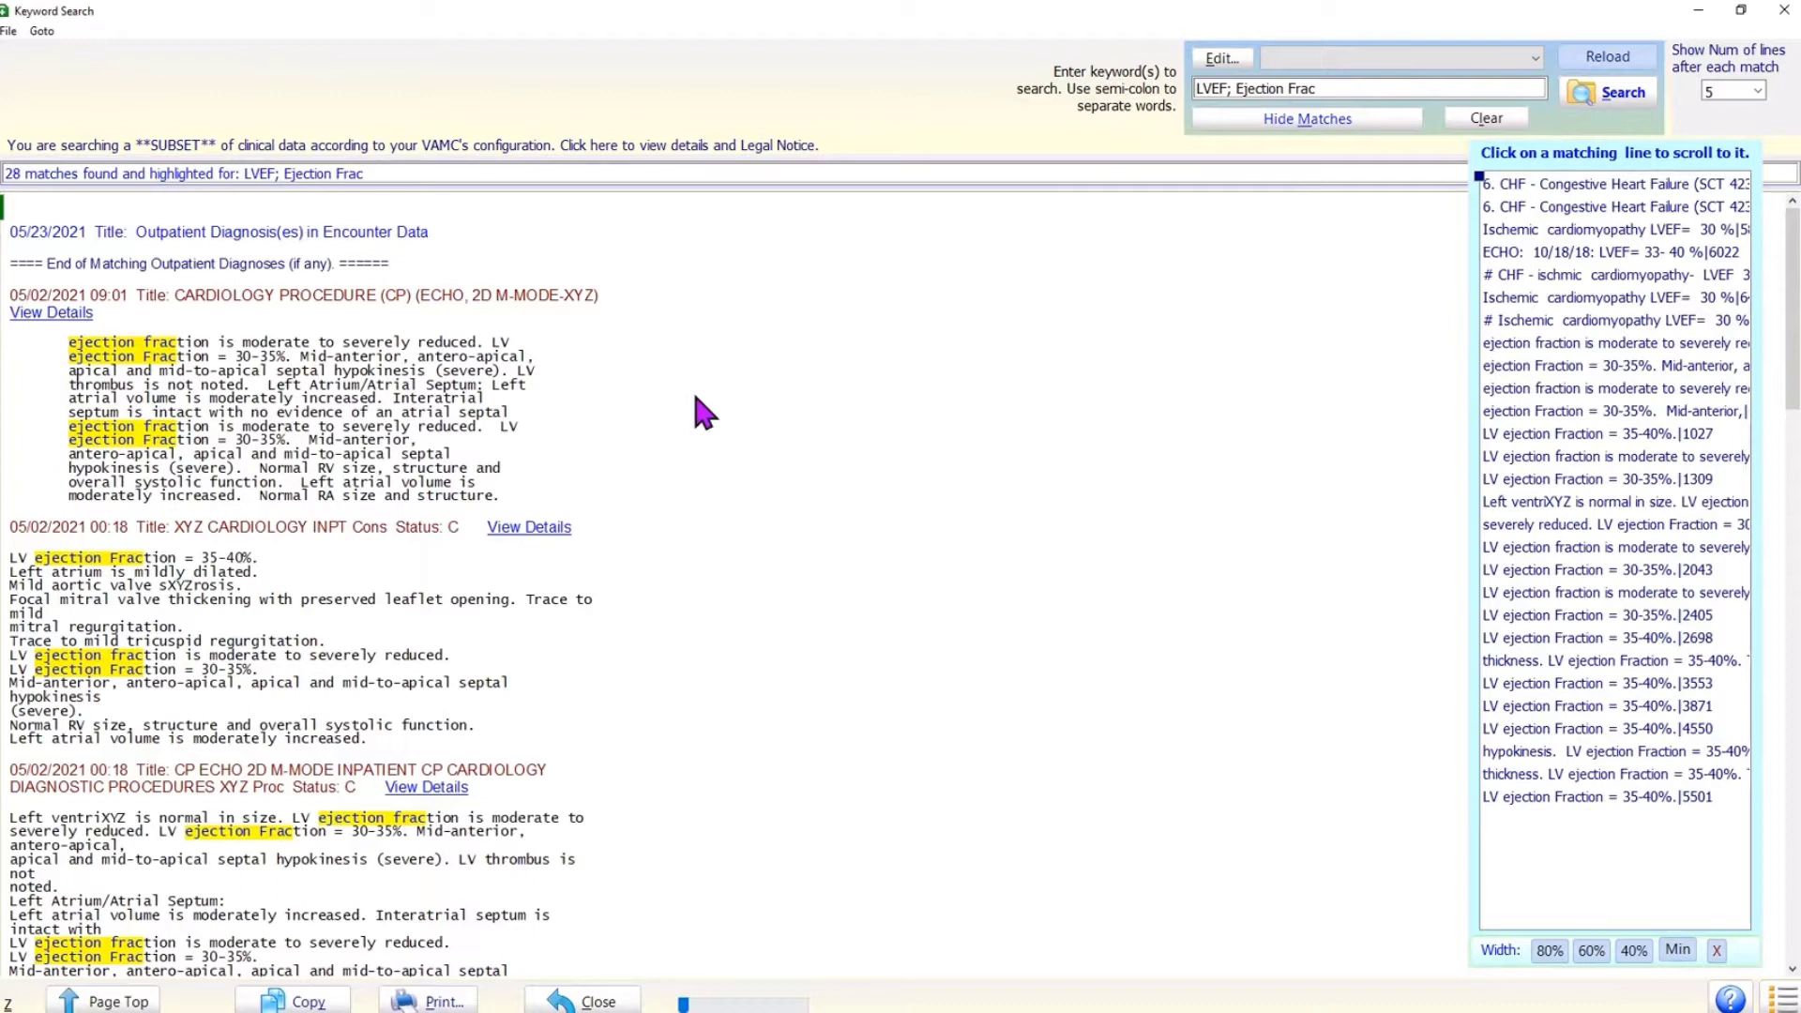
- Examine the highlighted search matches, including the title and text excerpt of the 05/02/2021 Cardiology Procedure document
left_click(1212, 116)
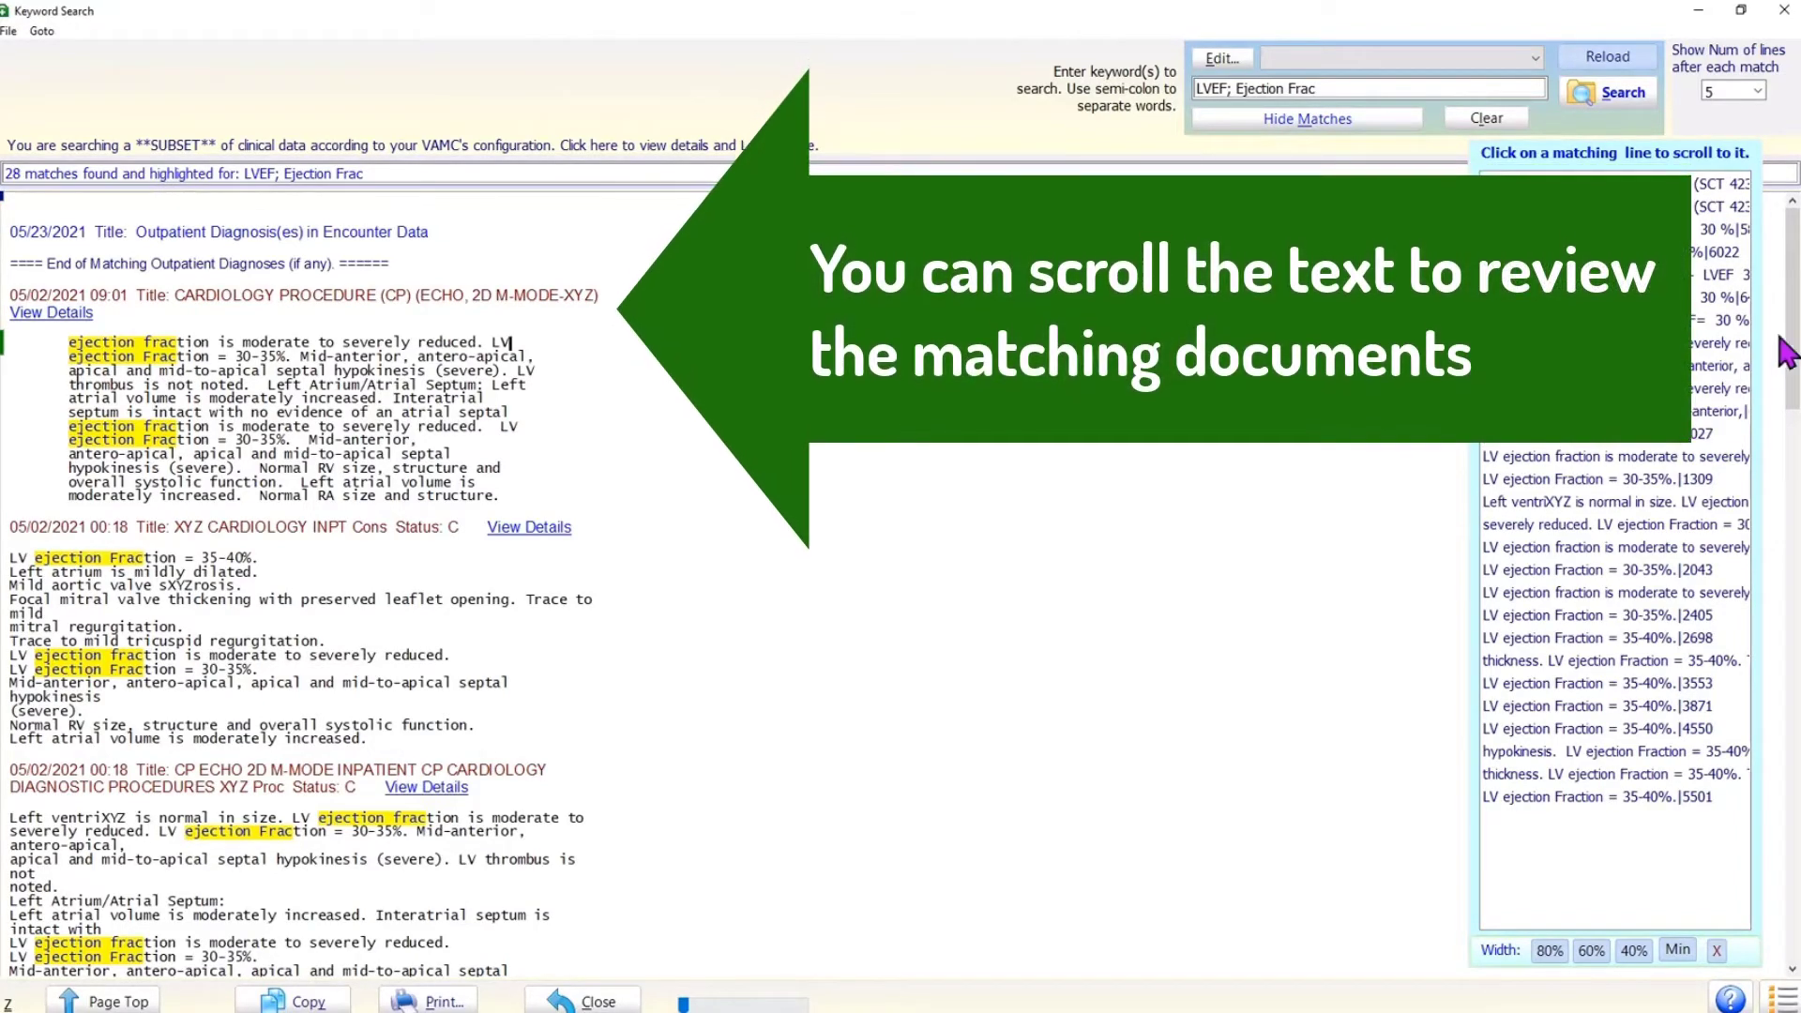
mouse_move(1793, 345)
left_mouse_down()
mouse_move(1793, 710)
mouse_move(1793, 345)
left_mouse_up()
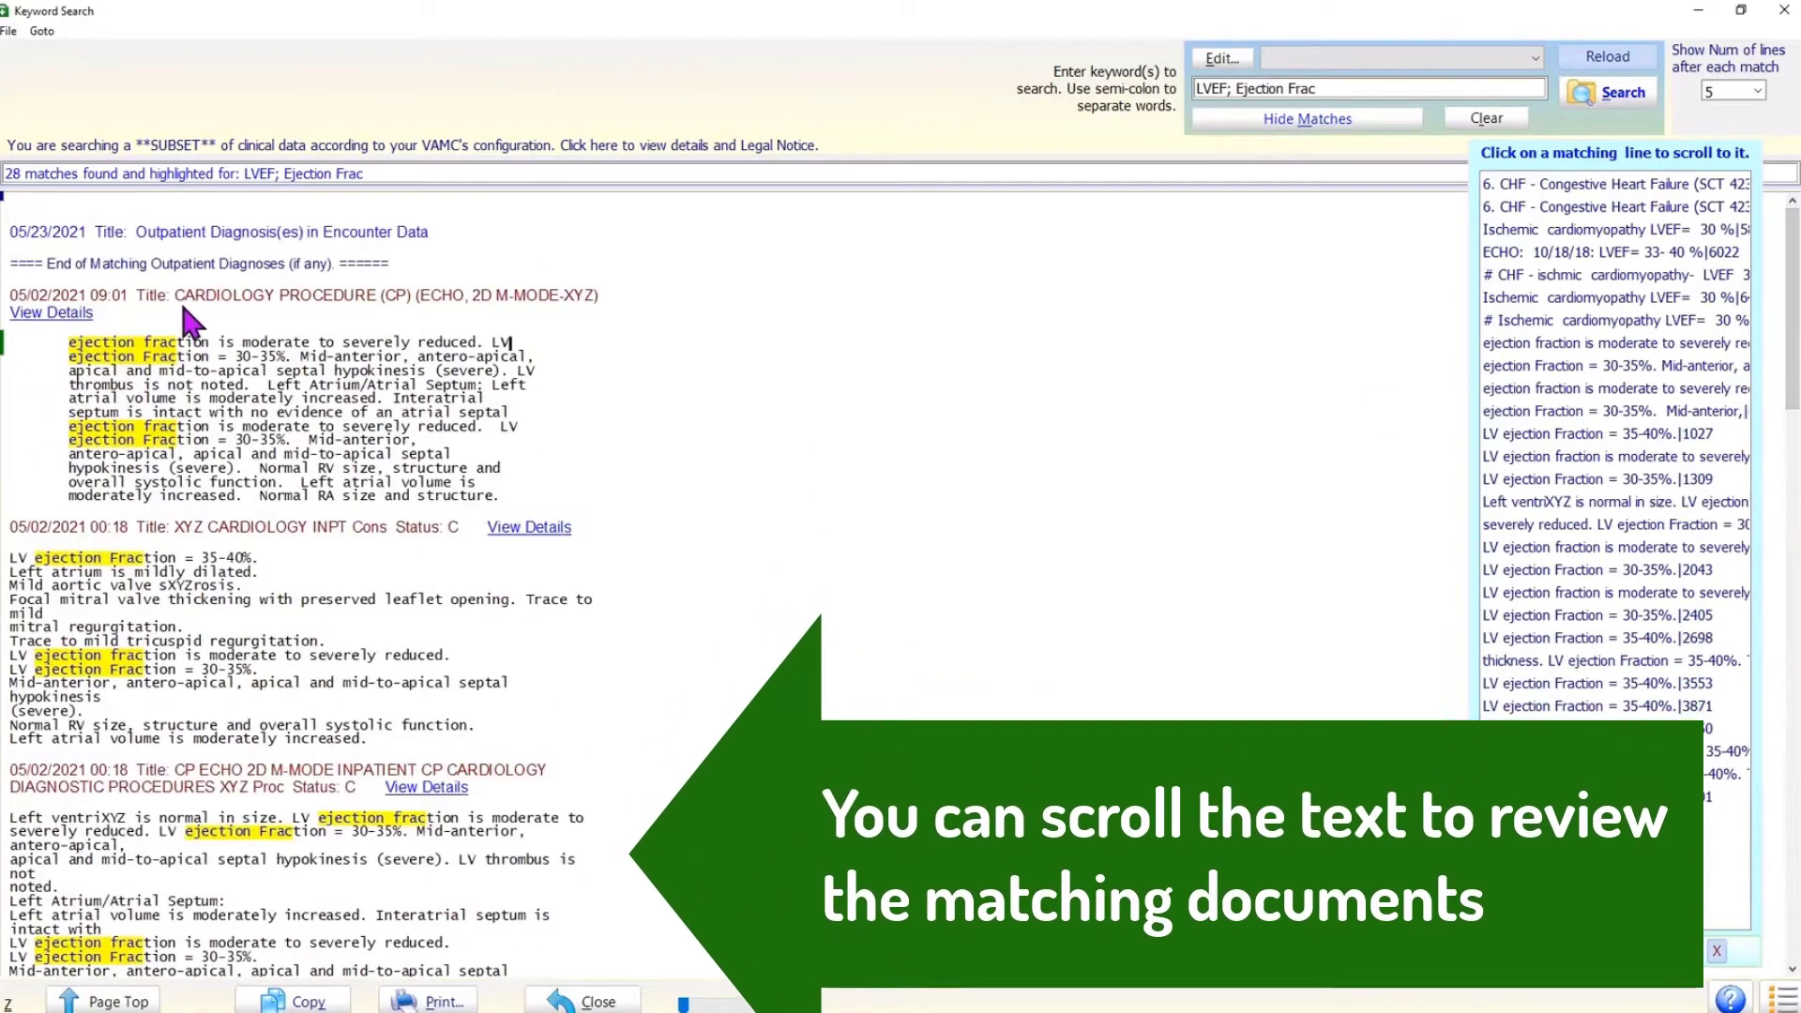
left_click(324, 295)
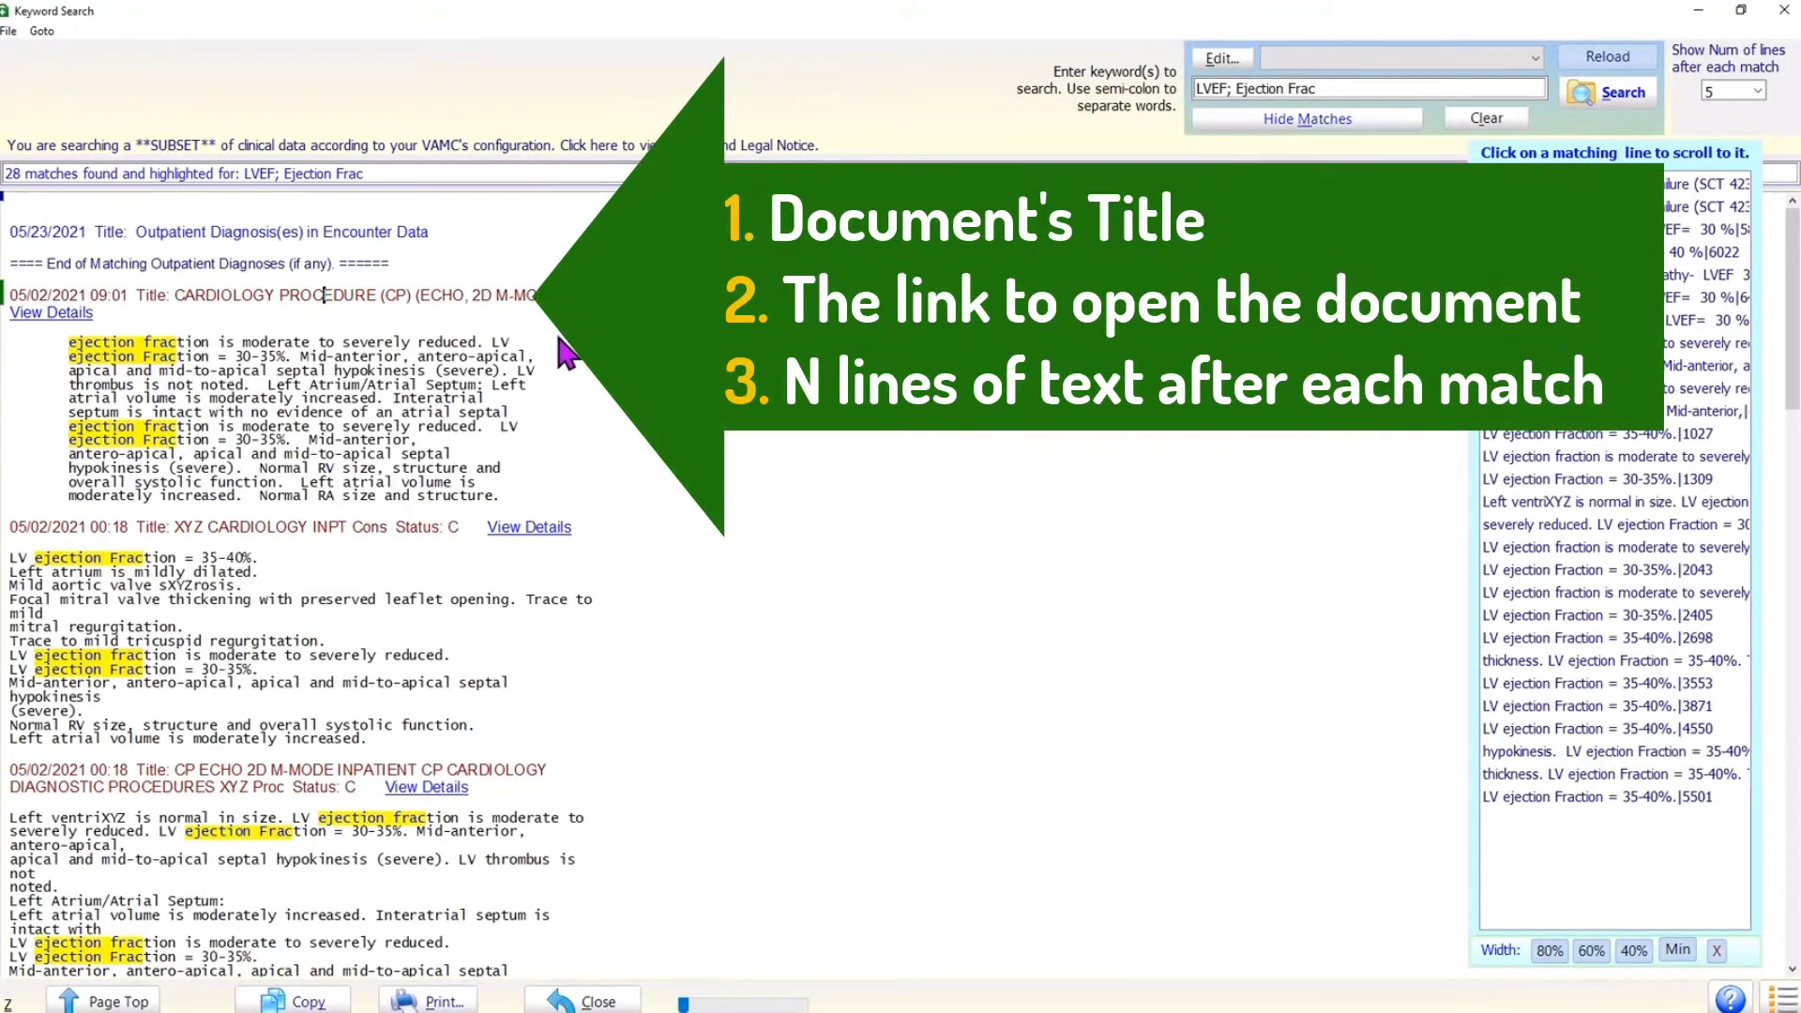
left_click(566, 355)
left_click_drag(563, 351, 571, 381)
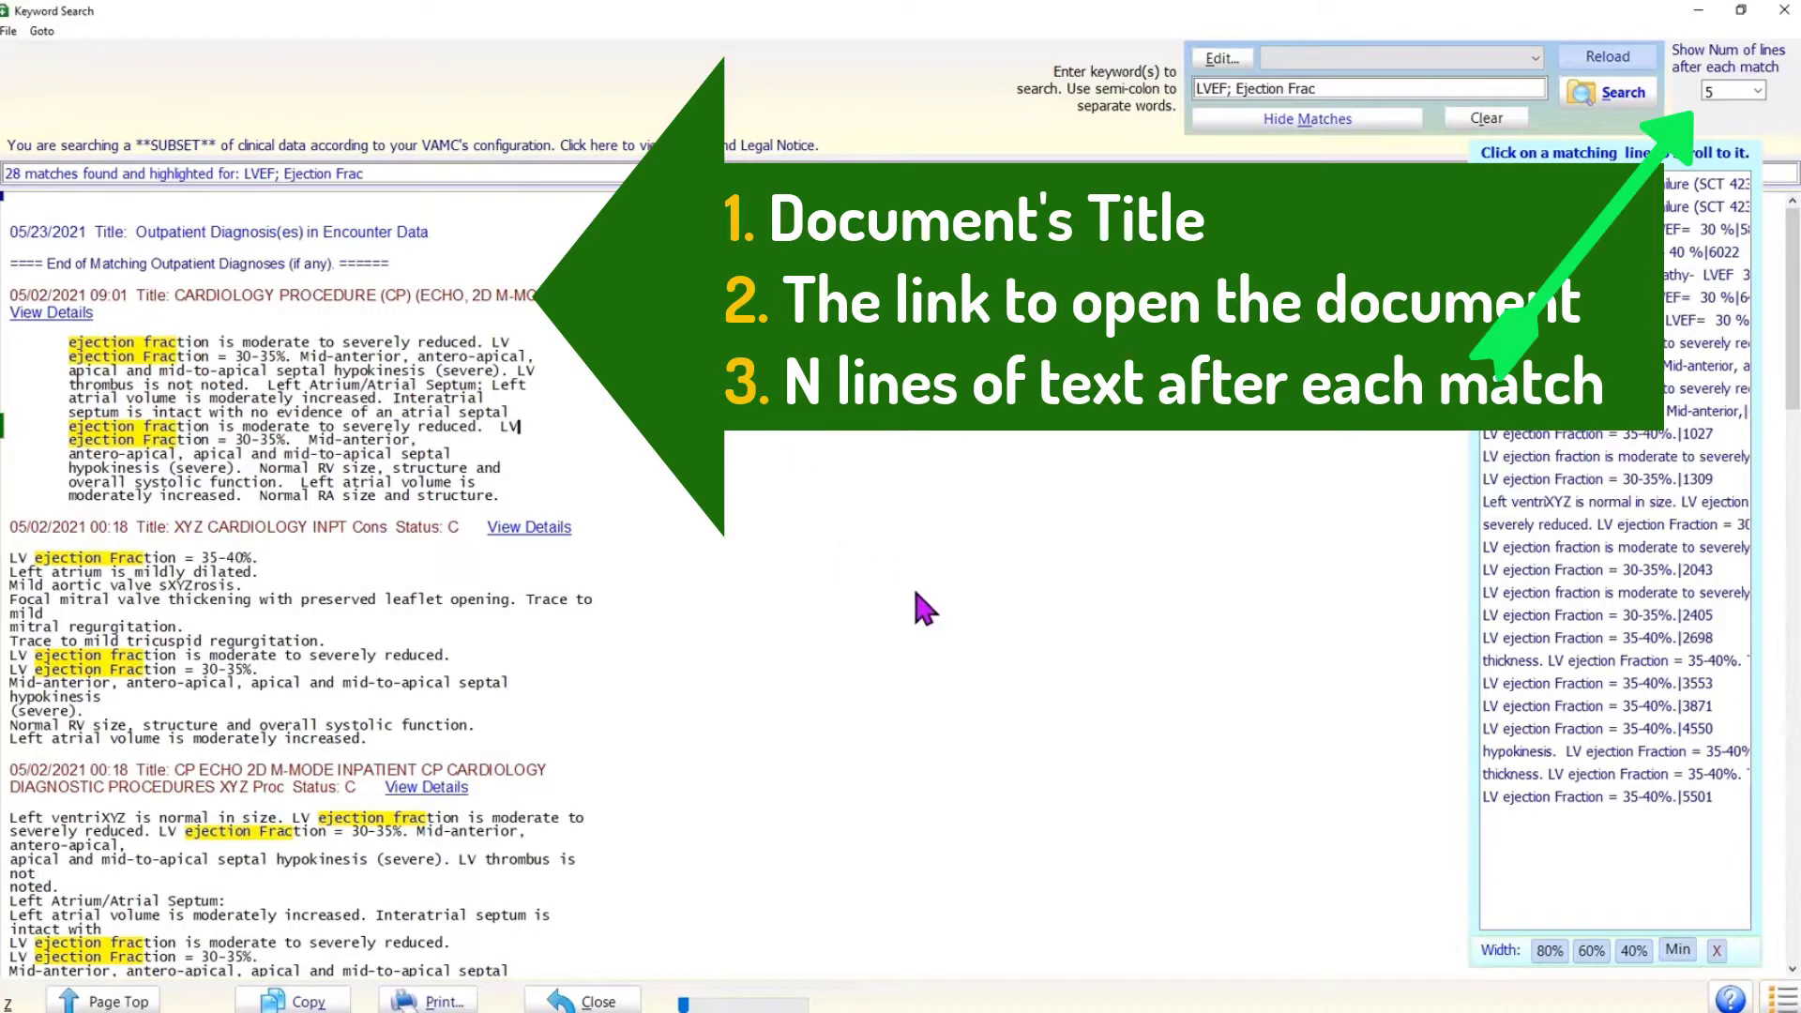
- Open the full details of the DC Summary dated 04/30/2021, read it to the end and close the report
scroll(926, 610, "down", 4)
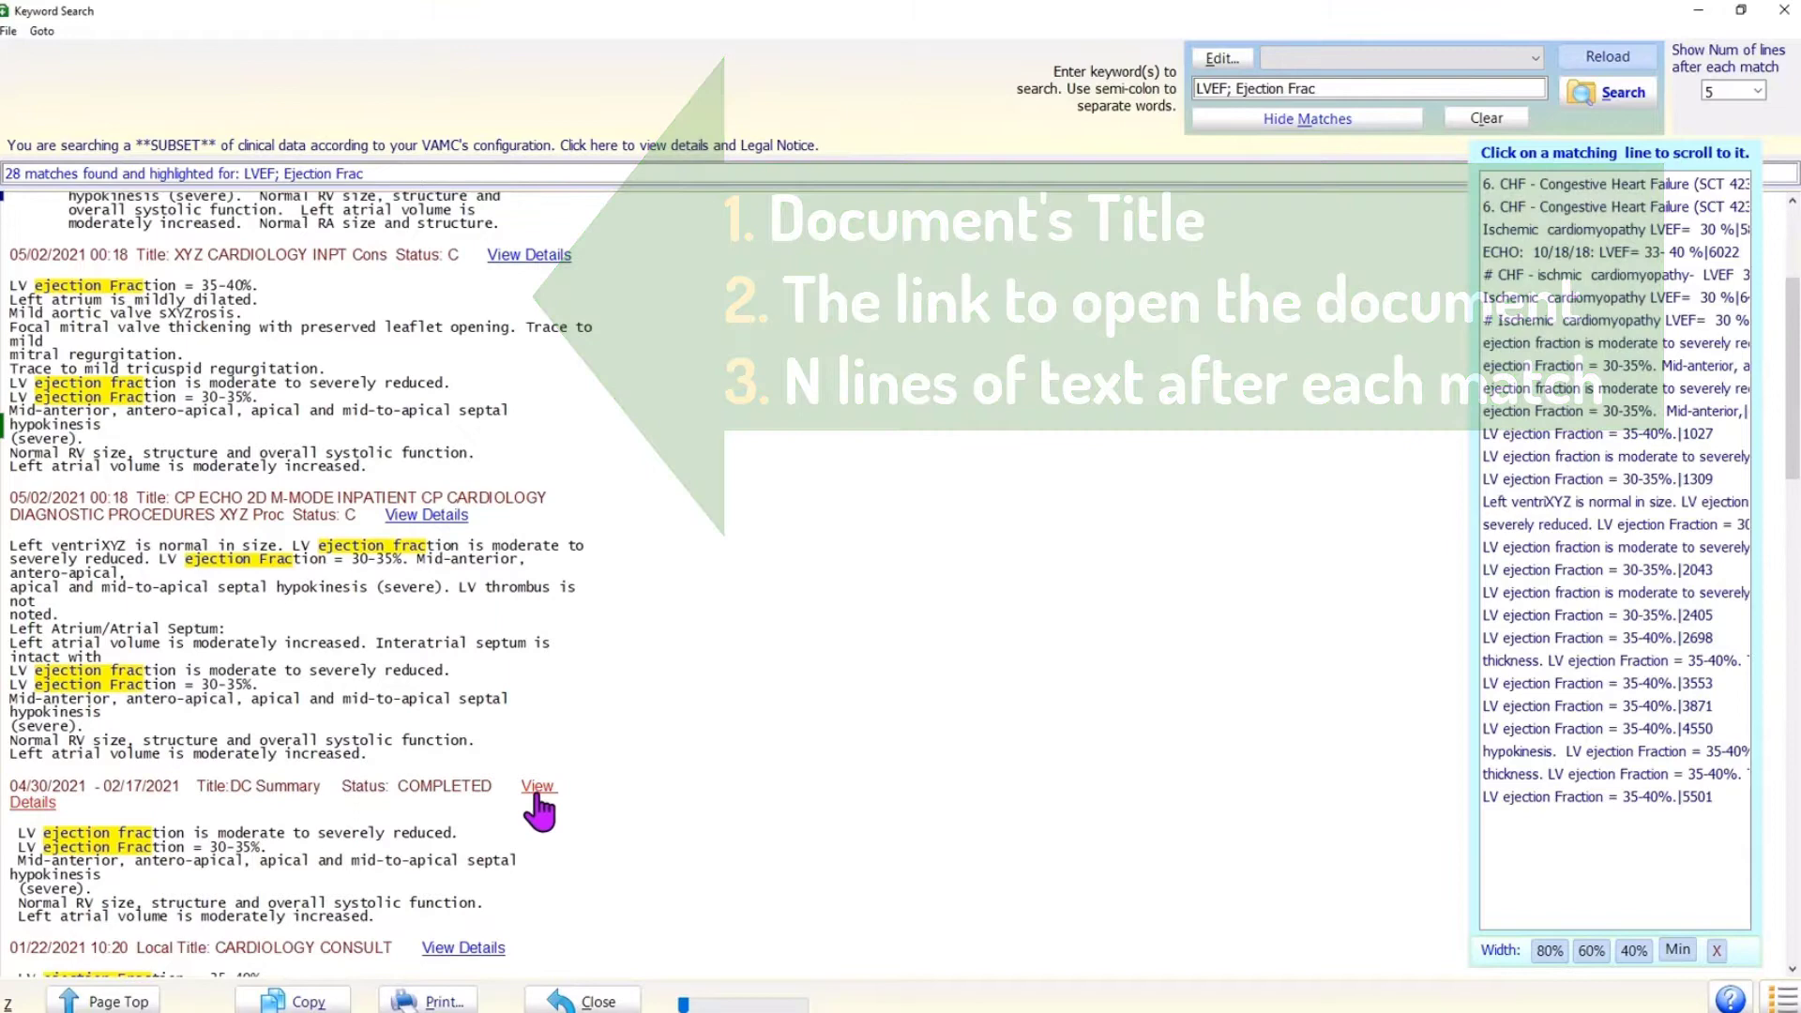
left_click(537, 788)
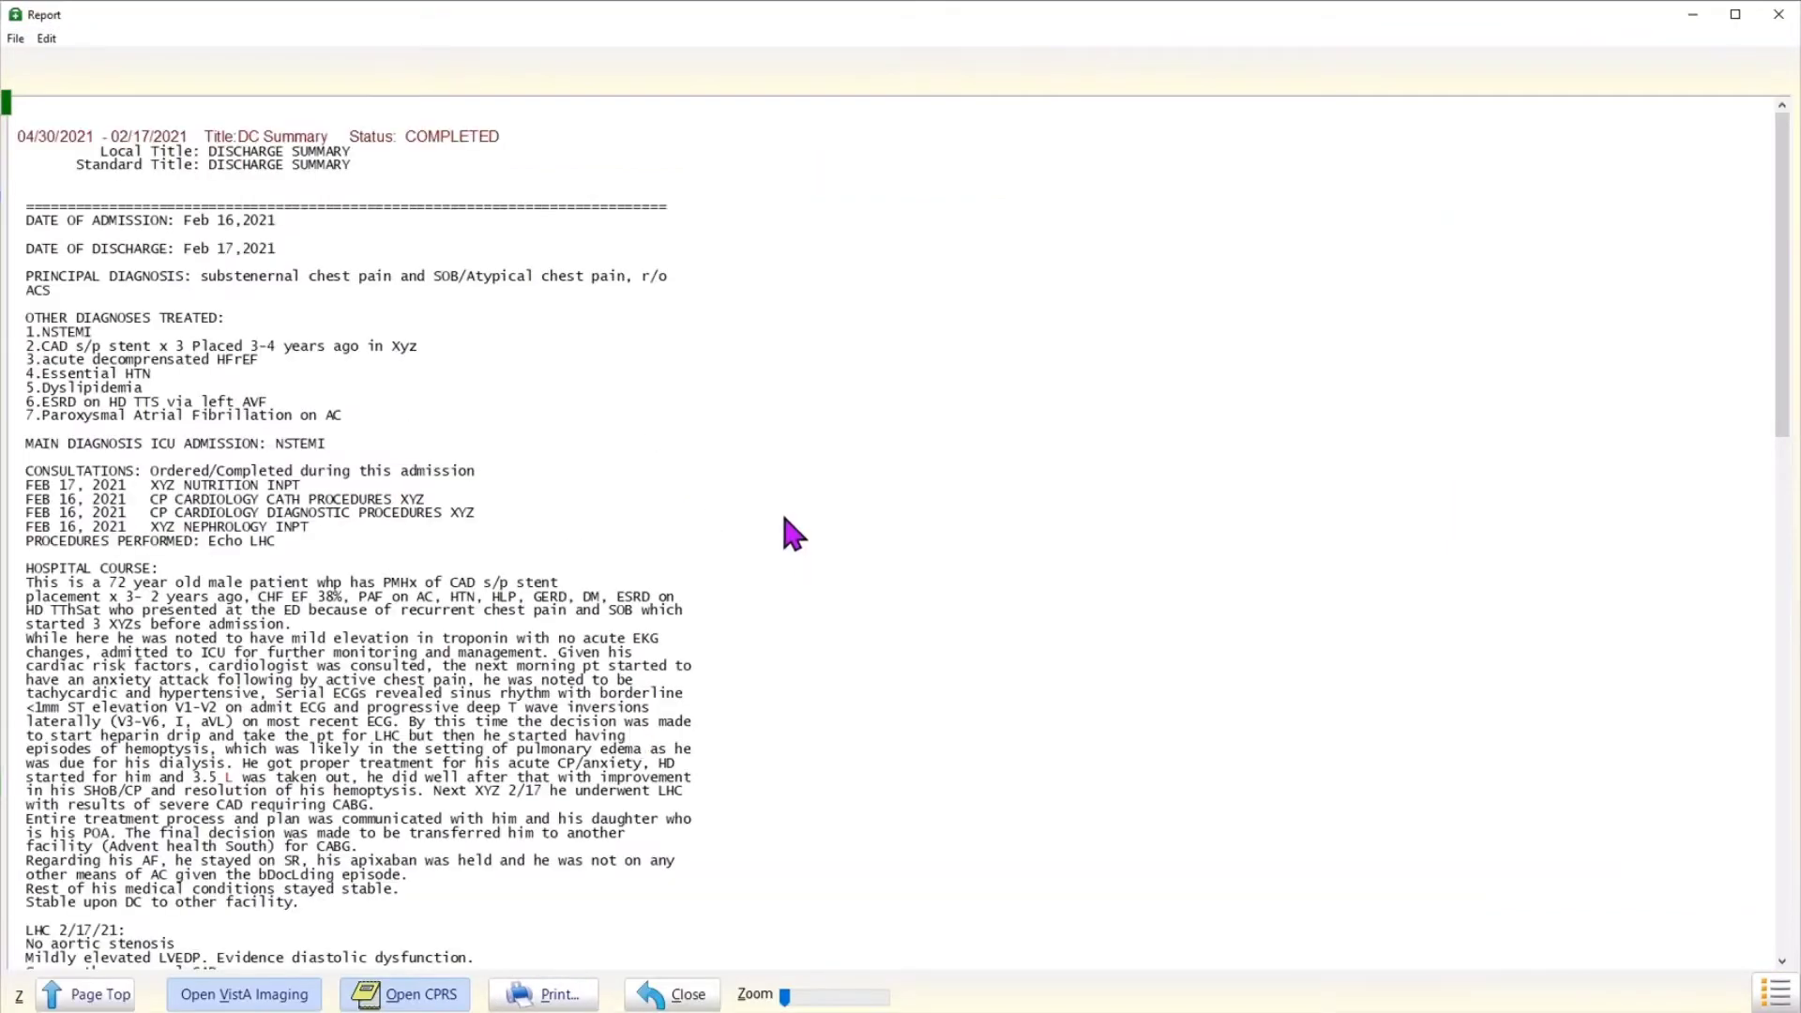
left_click_drag(1782, 199, 1787, 720)
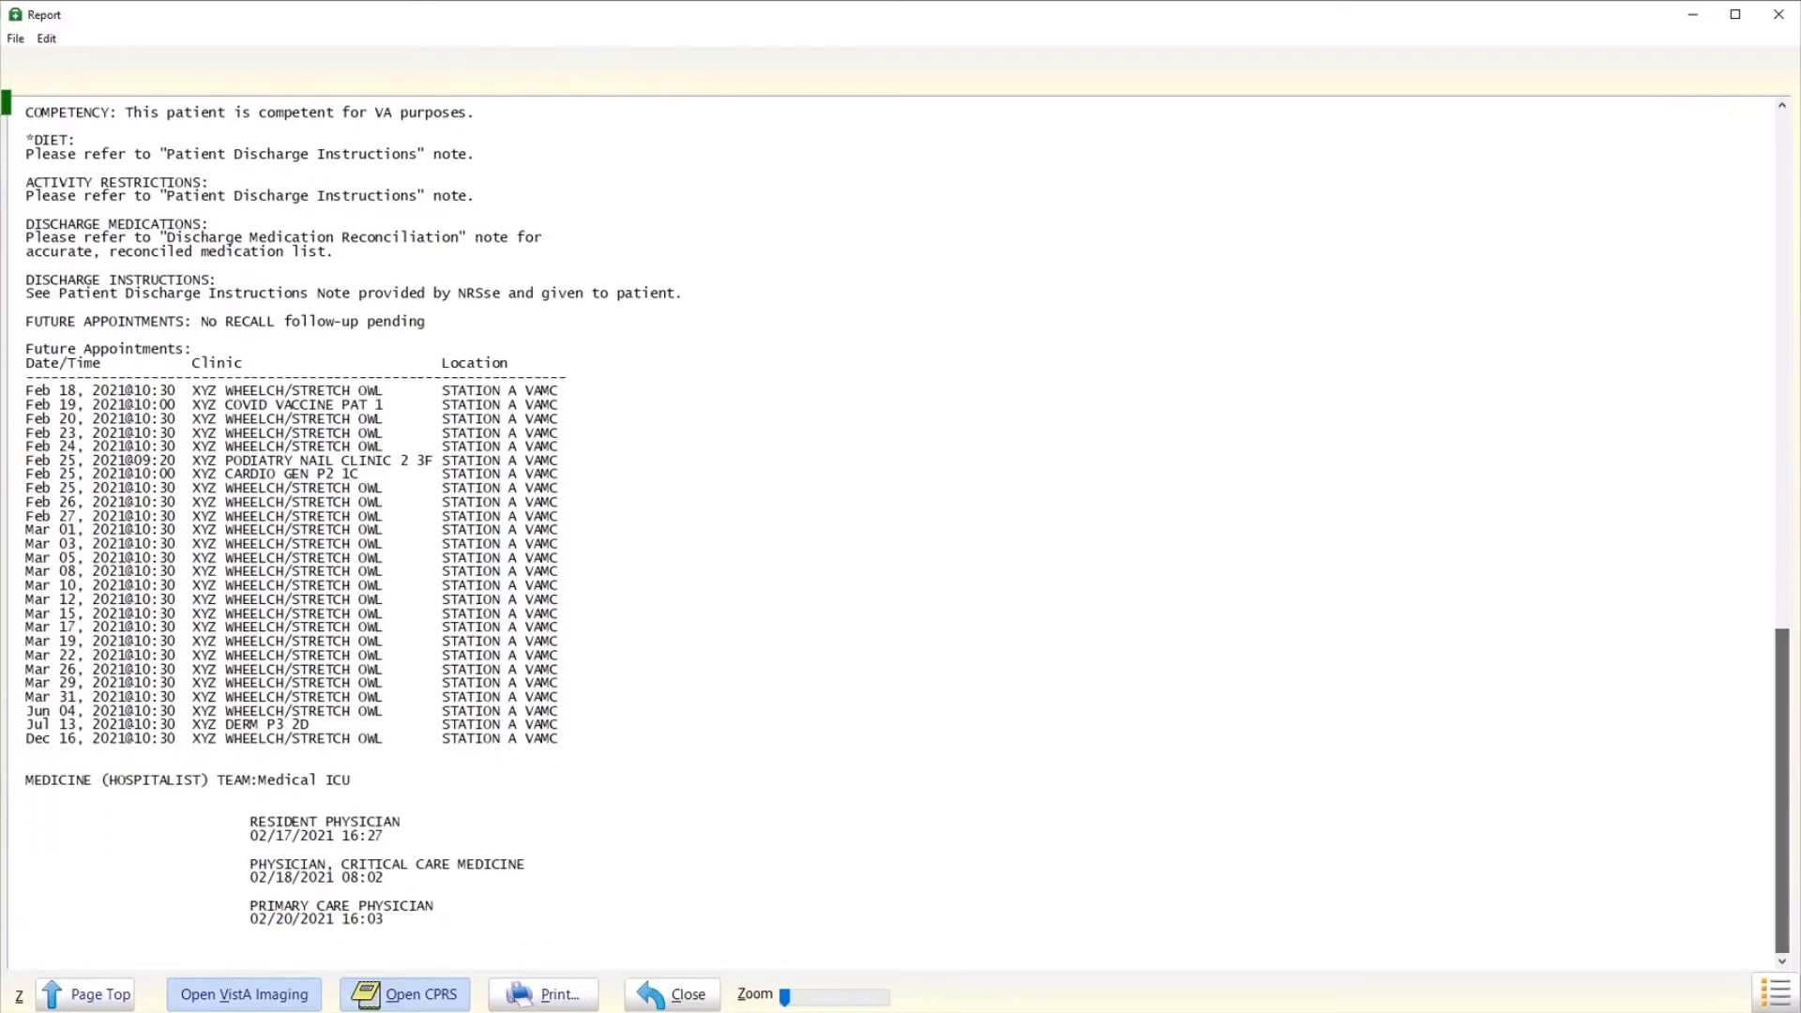
left_click(689, 997)
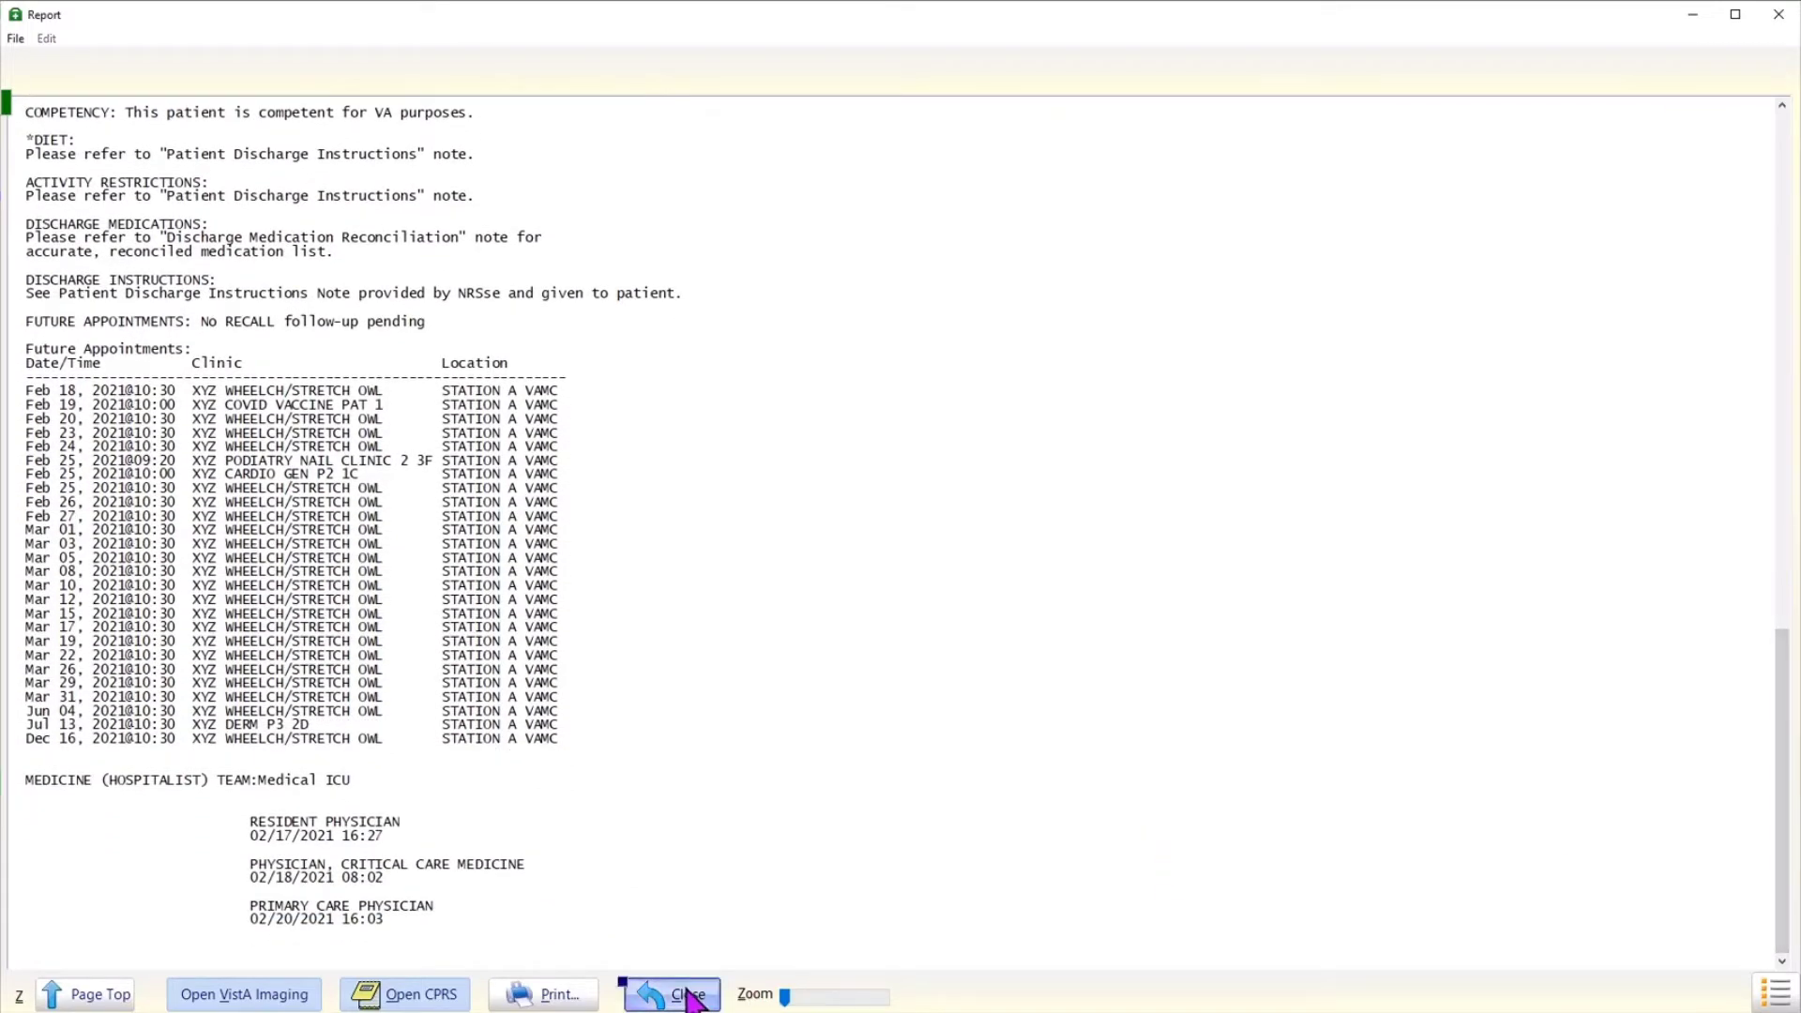
- Open the full details of the 11/19/2020 Cardiology Procedure (CP) note from the matches, view it and close the report
left_click_drag(1792, 394, 1796, 248)
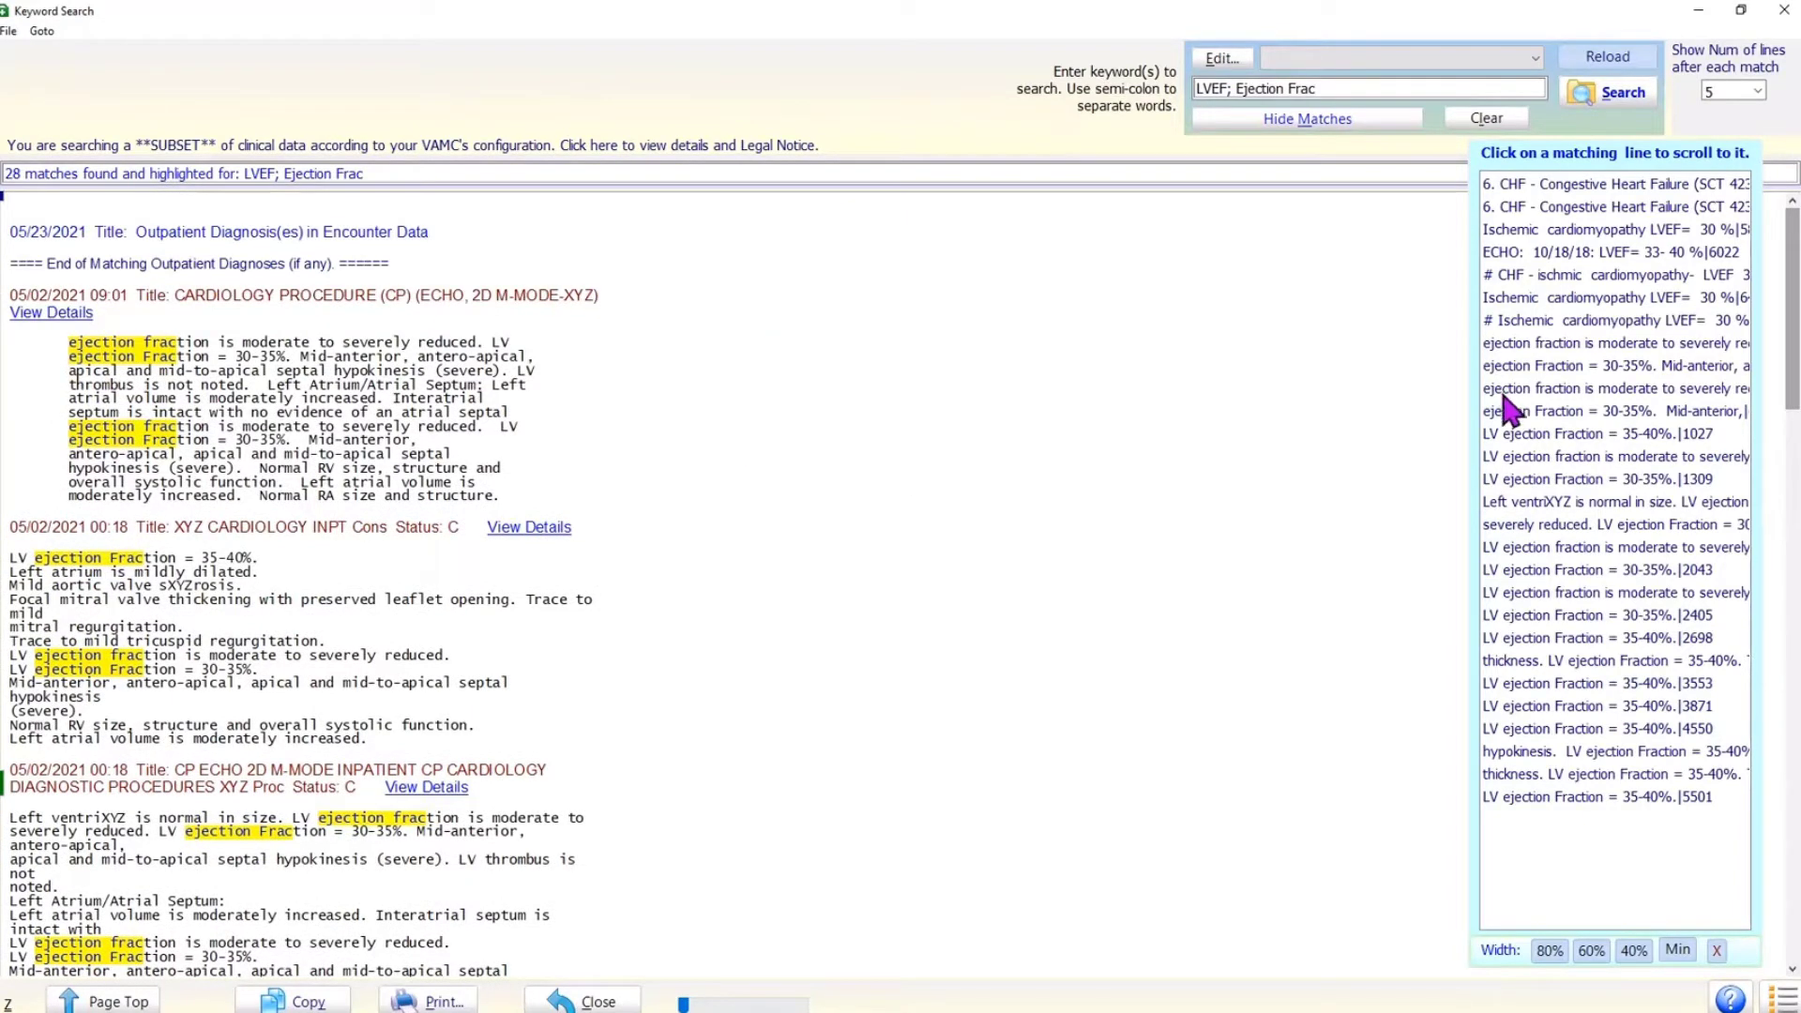
left_click_drag(1793, 287, 1796, 514)
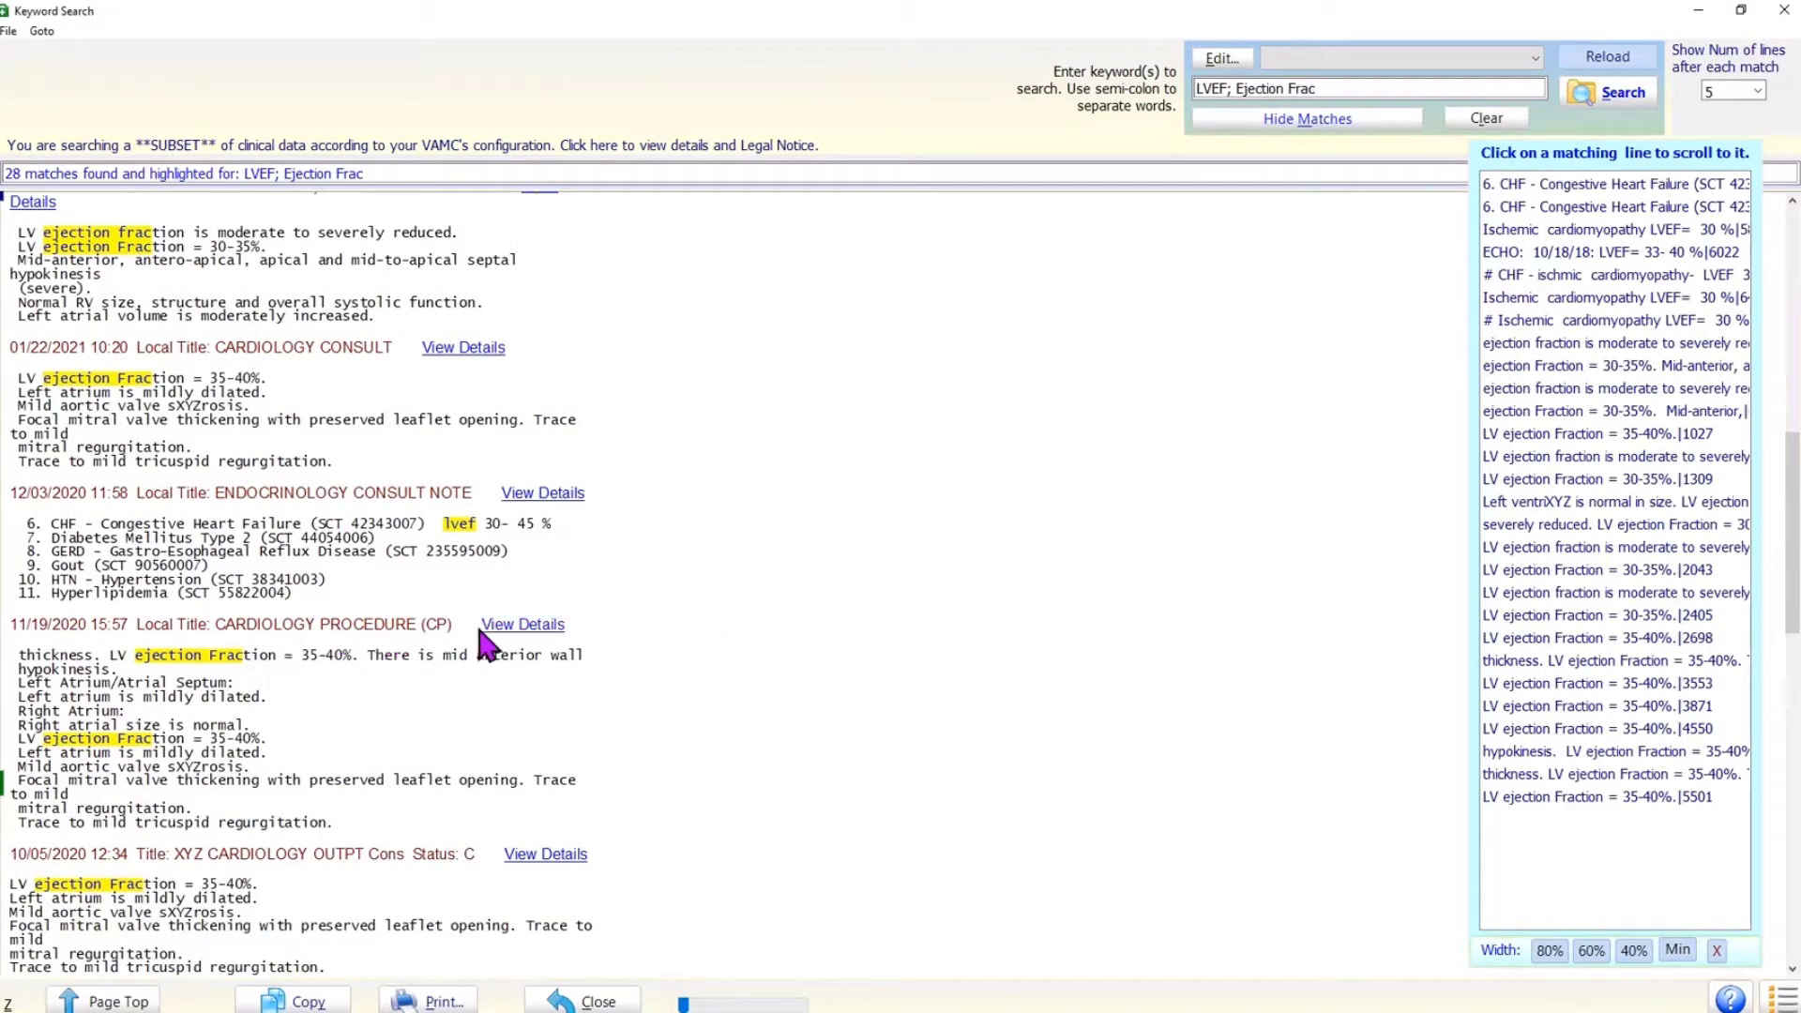
left_click(516, 627)
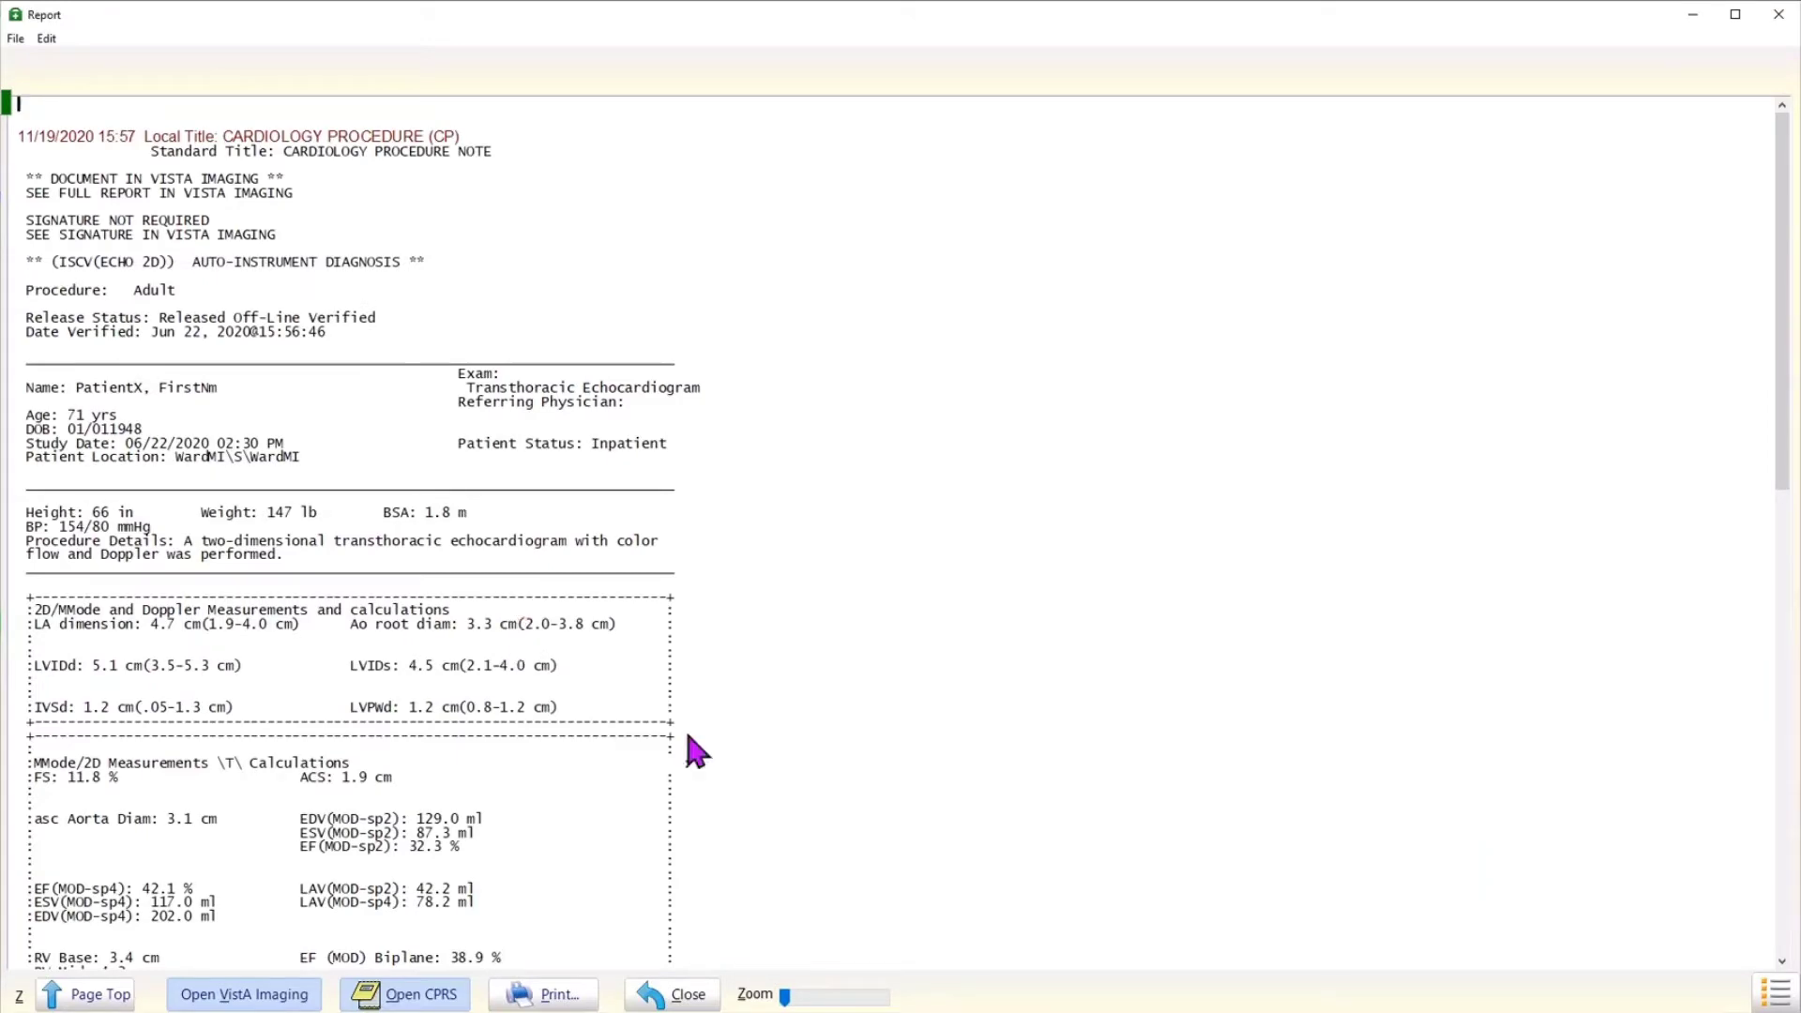
left_click(690, 1002)
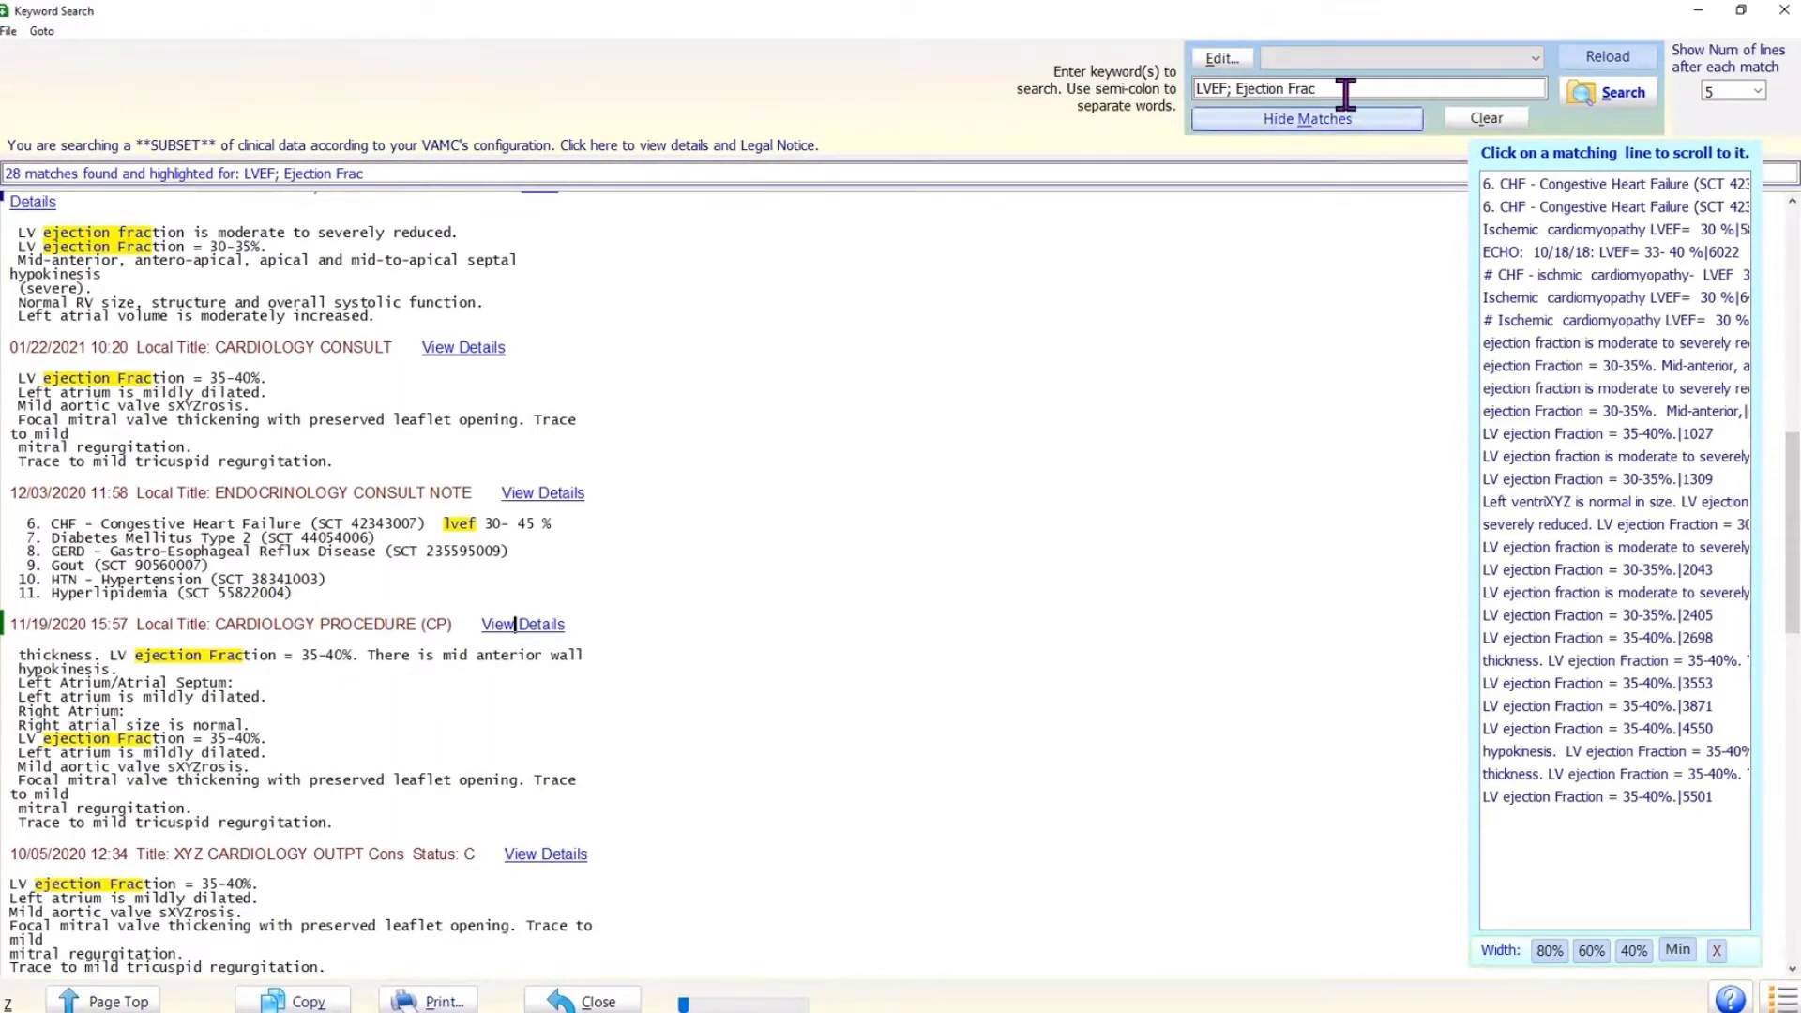
- Replace the keywords with "Colonos; Endosc; Barium" and search the clinical data for them
left_click_drag(1347, 88, 1126, 72)
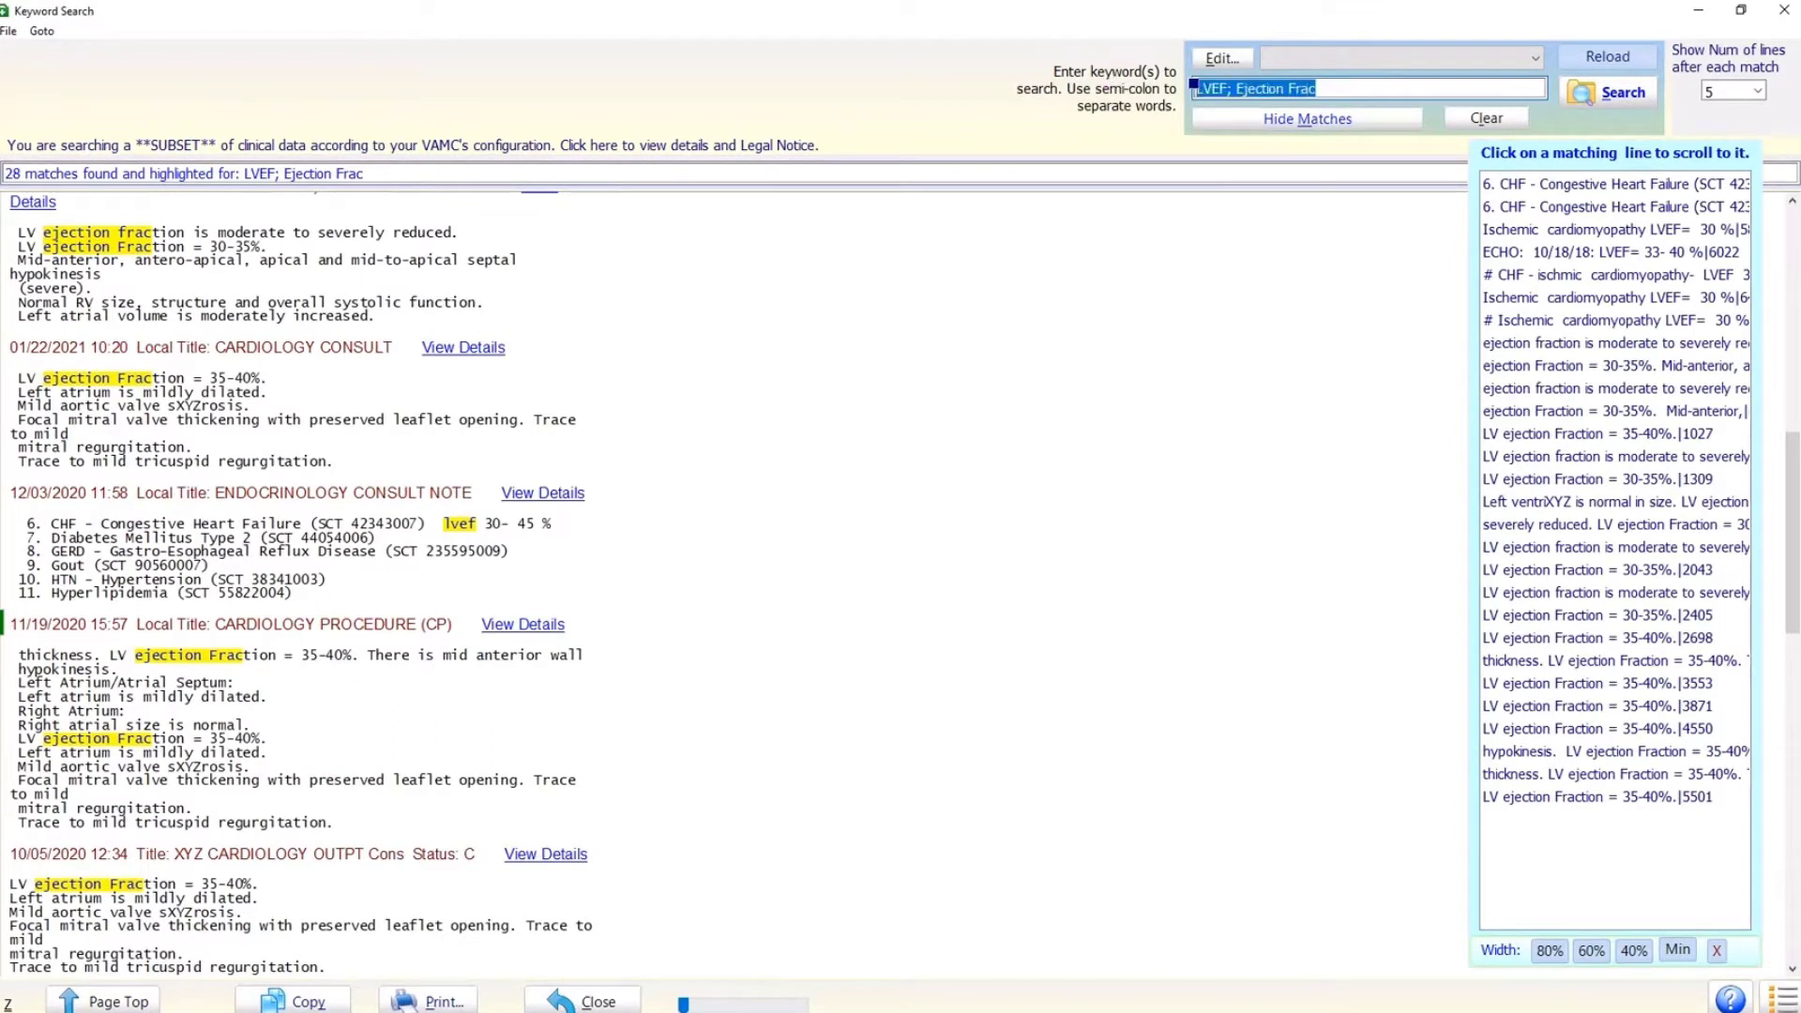
type("Colonos")
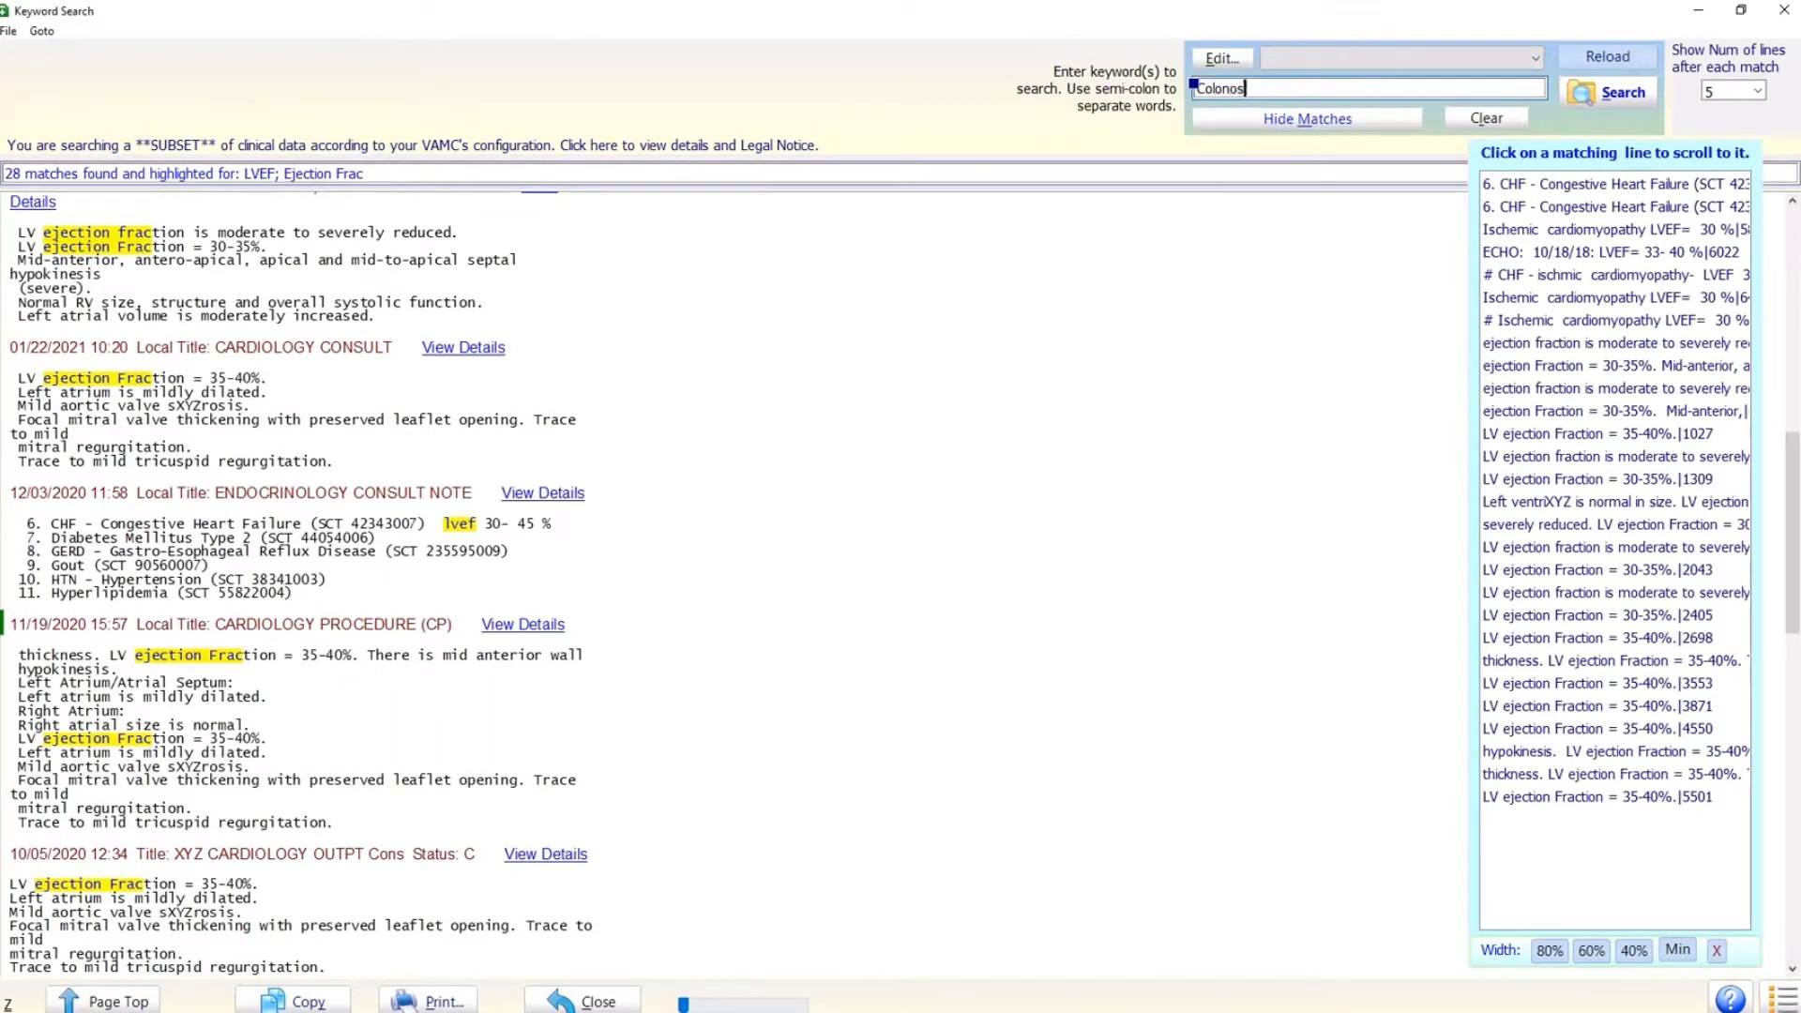
type("; En")
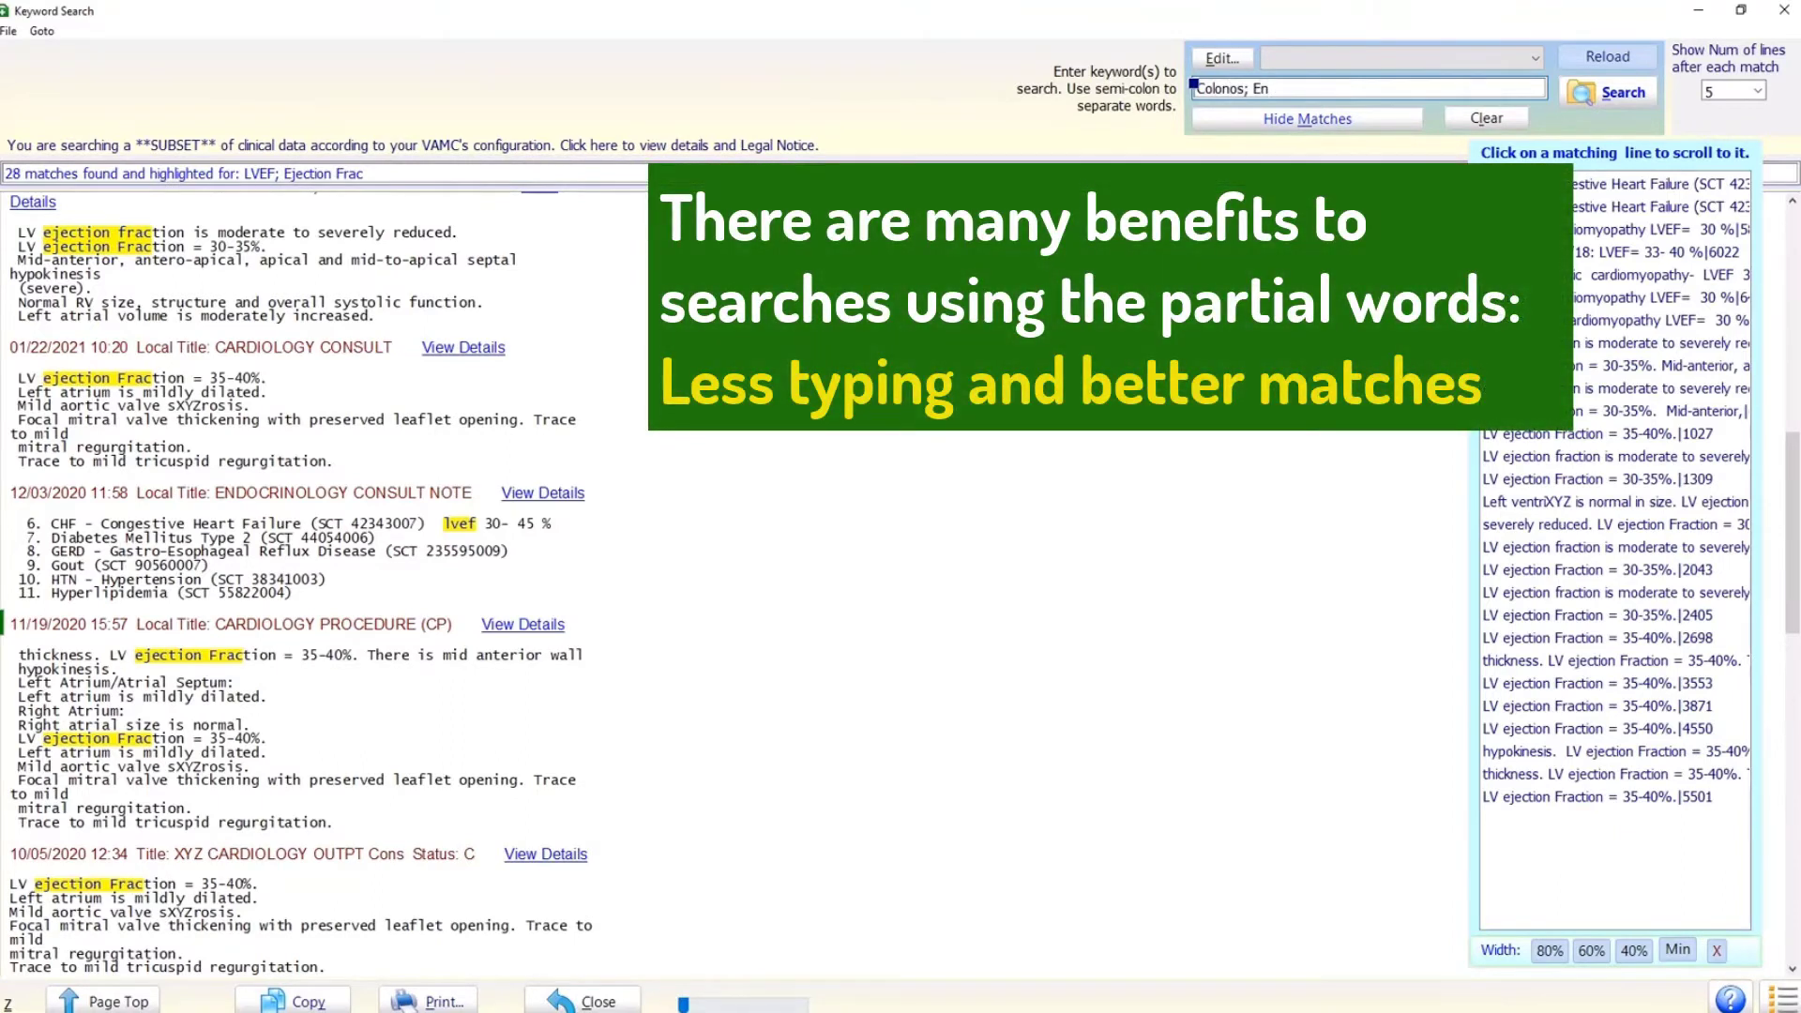
type("dosc; Barium")
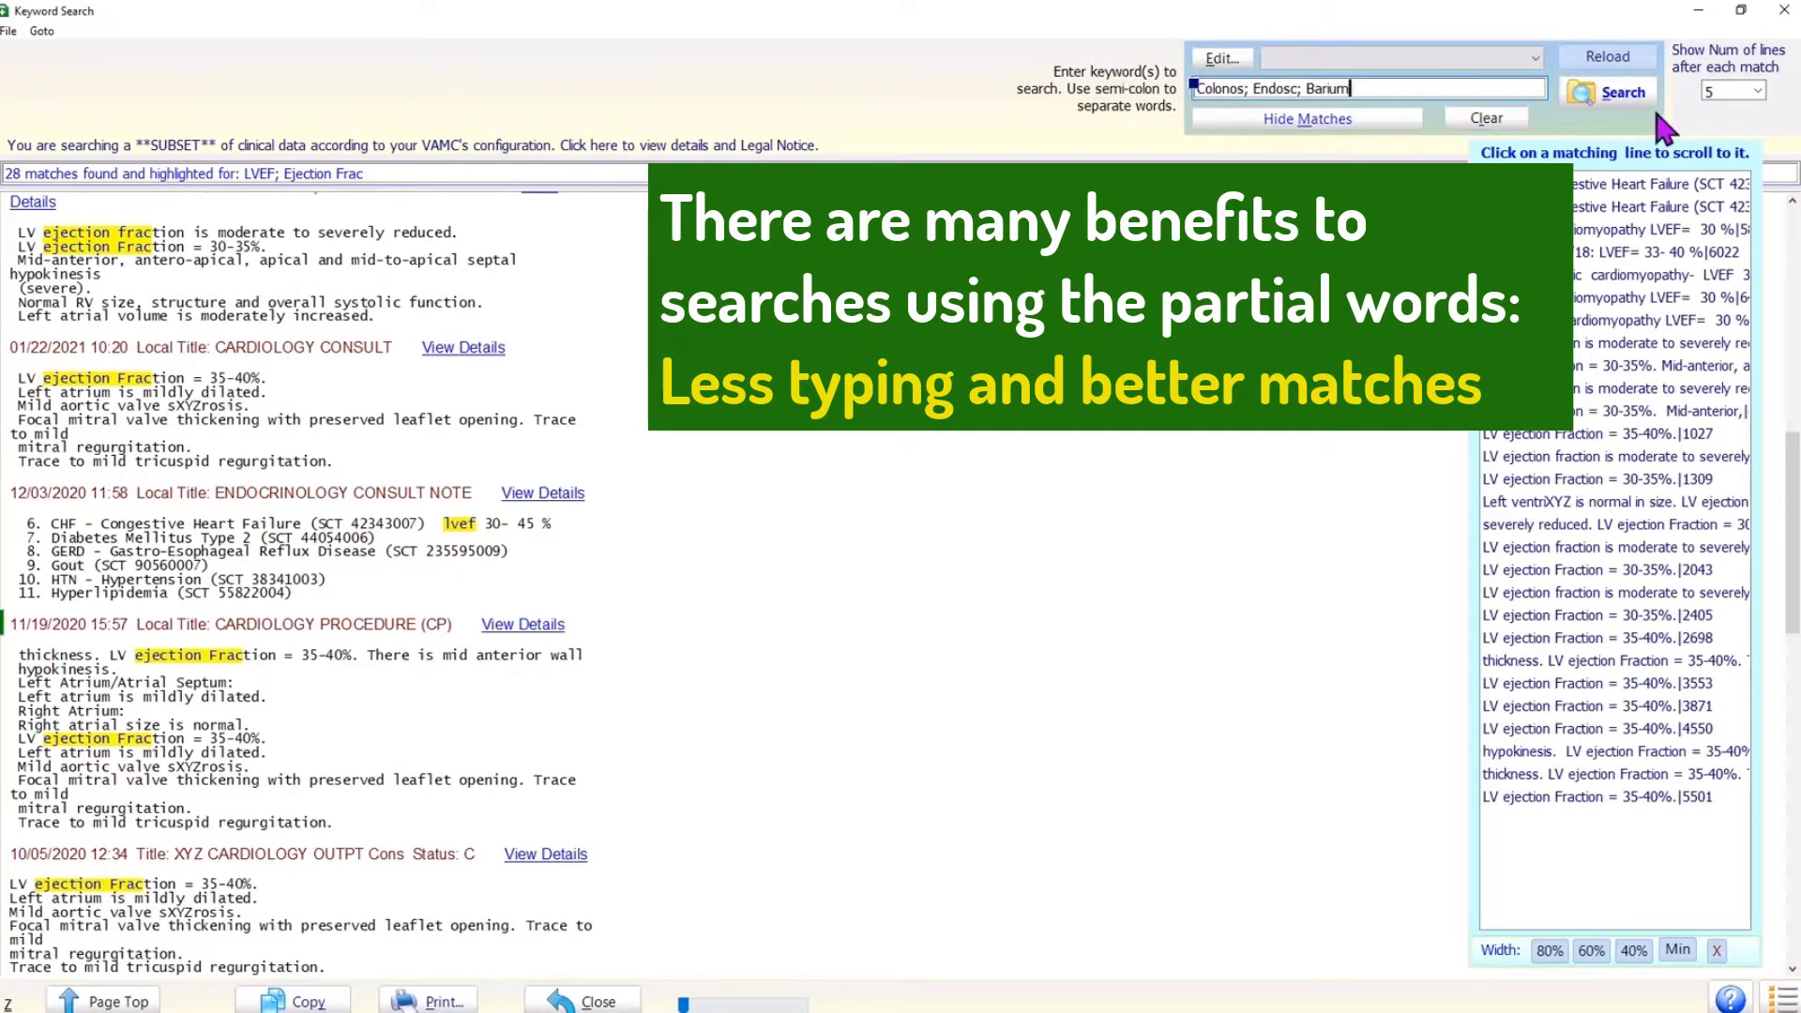
left_click(1622, 92)
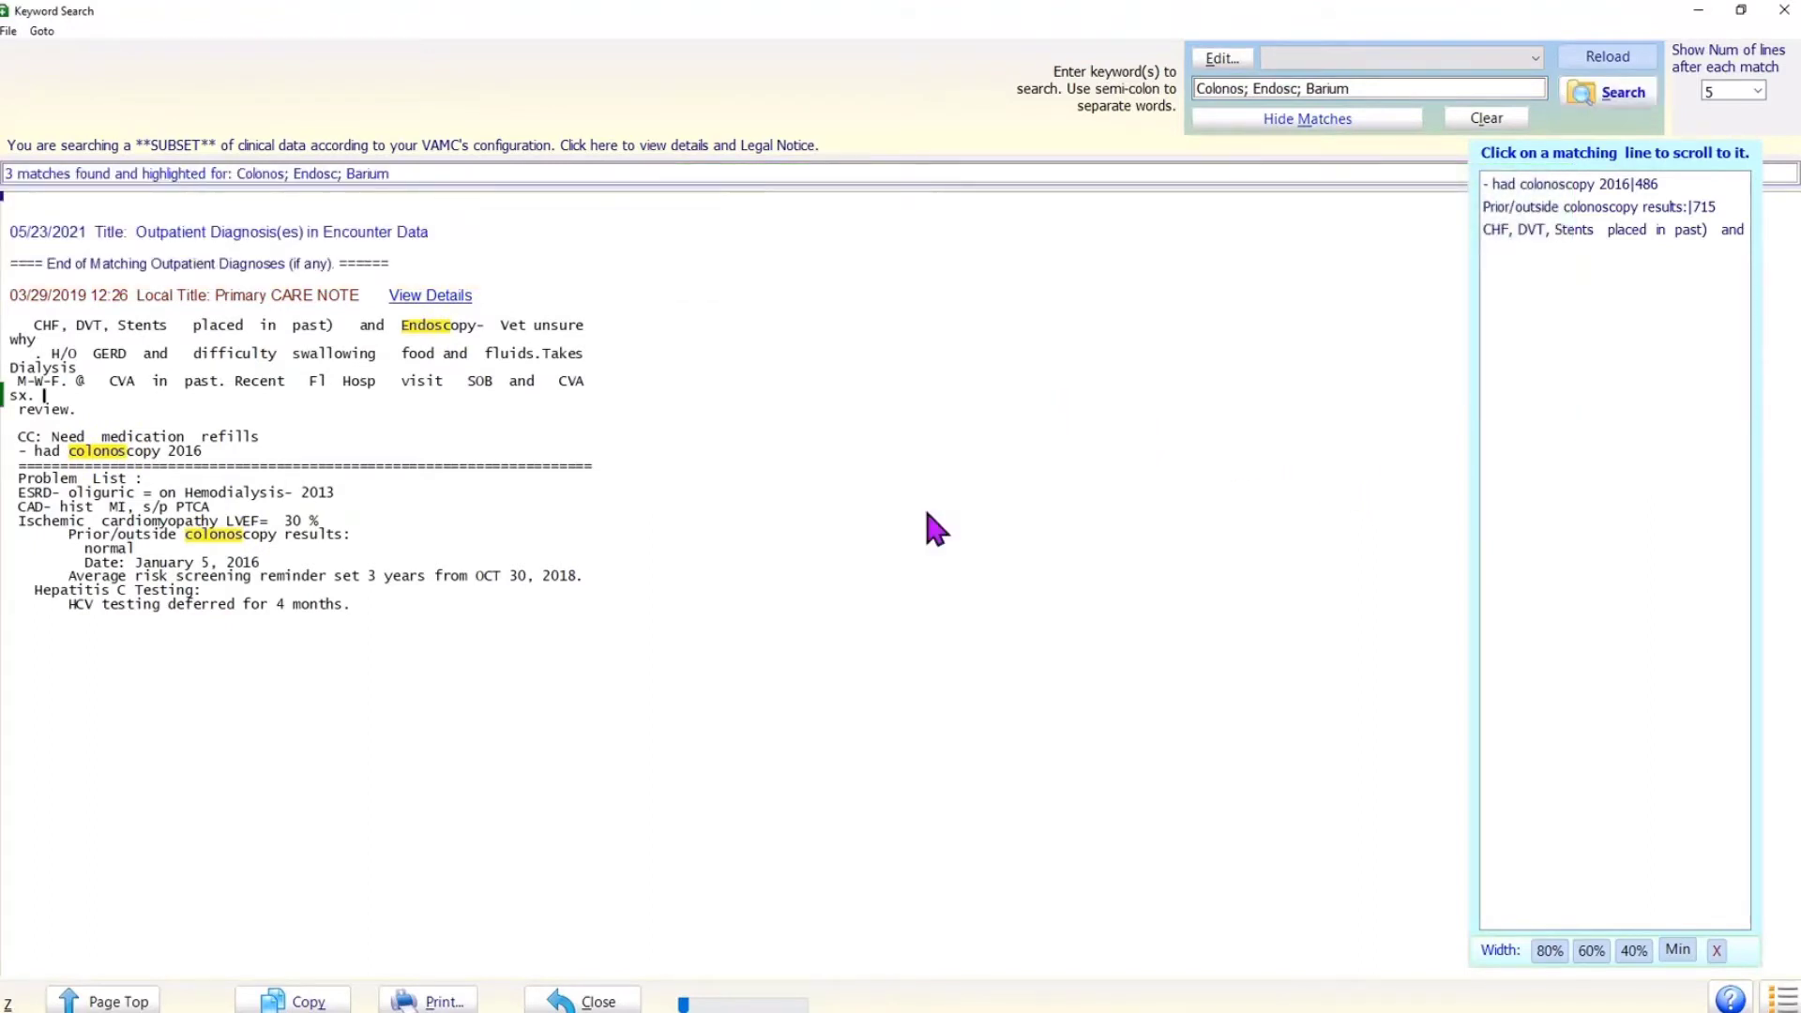
- Examine the colonoscopy entries in the 03/29/2019 Primary Care Note, marking the chief complaint lines and the prior/outside results with the screening reminder
left_click(4, 449)
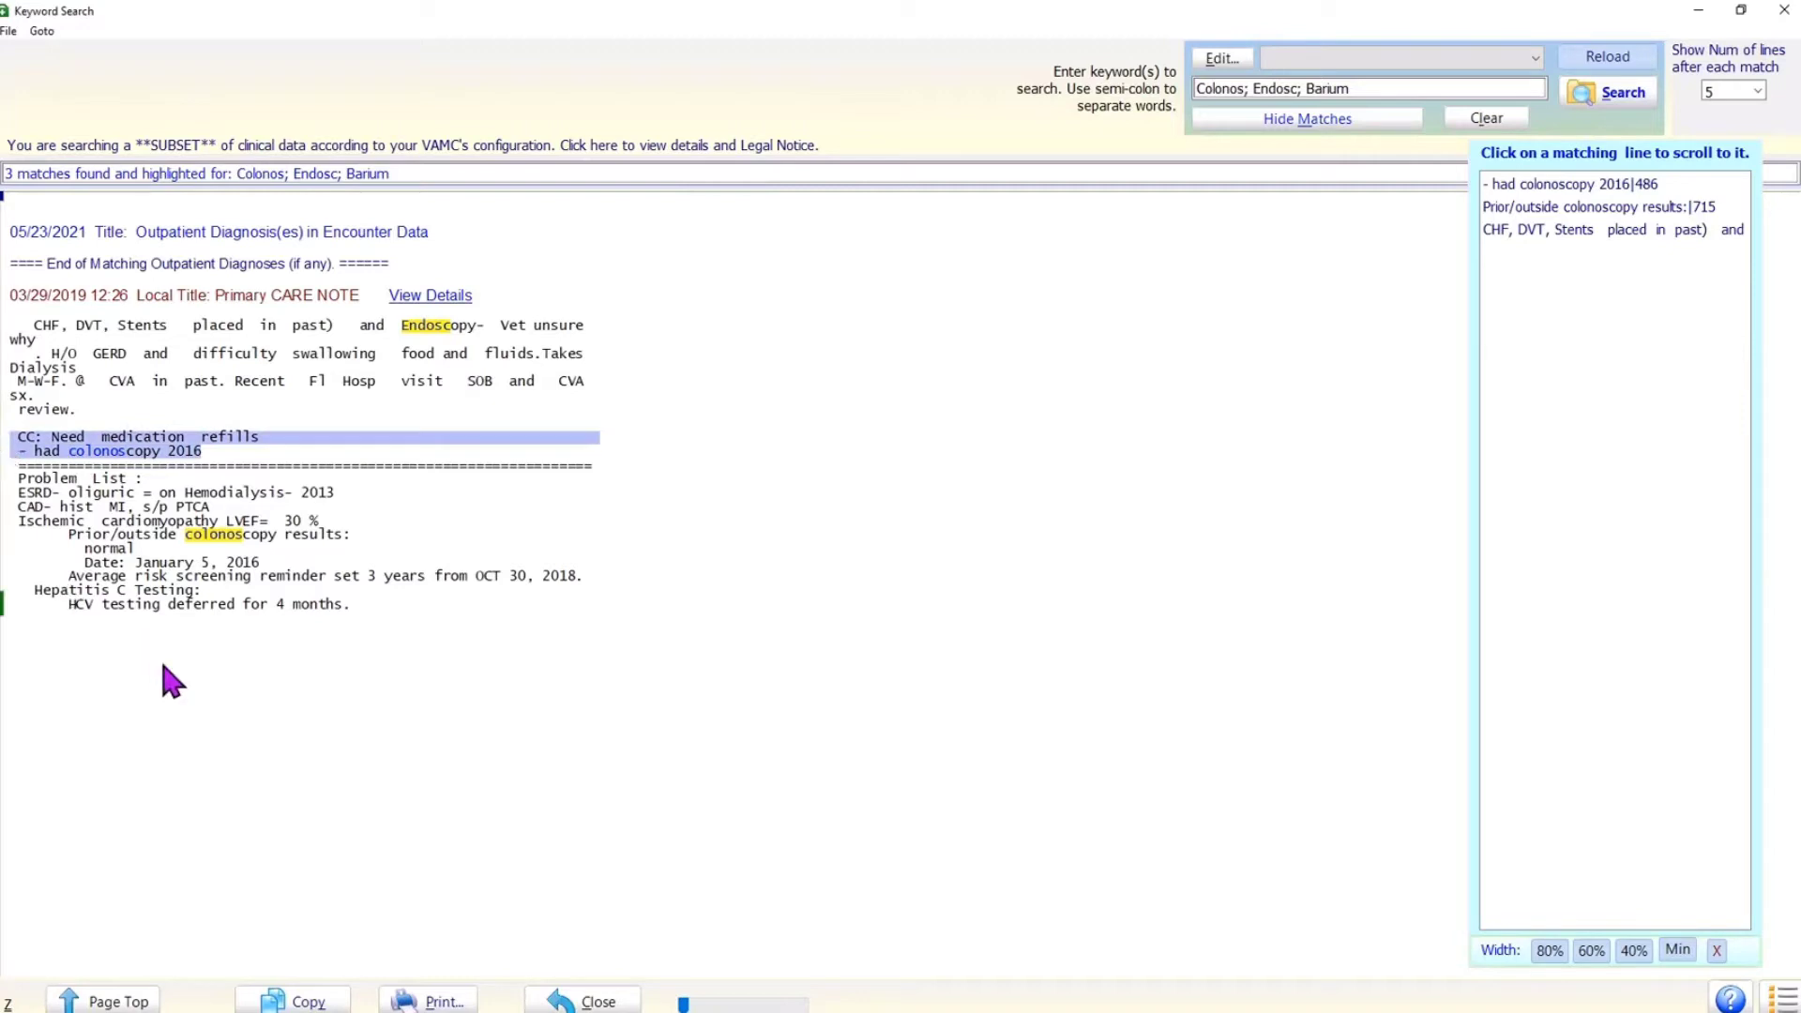
left_click(349, 603)
left_click_drag(614, 582, 3, 554)
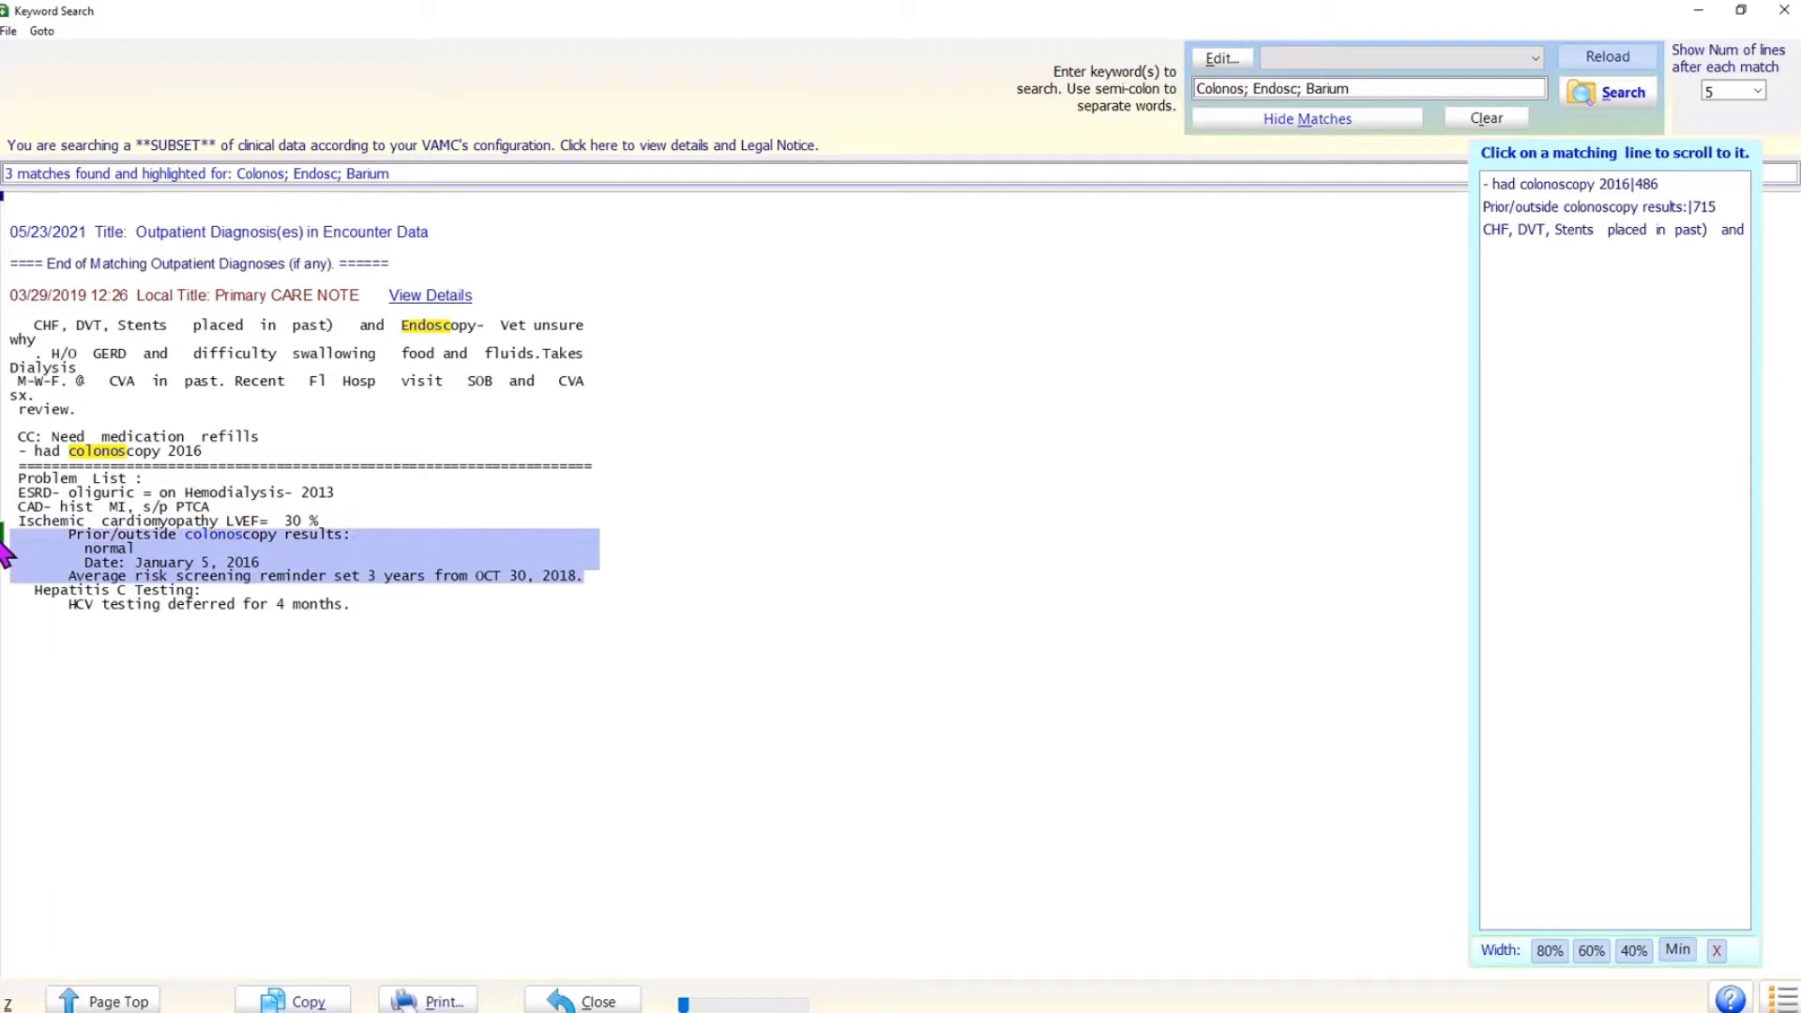
left_click(818, 470)
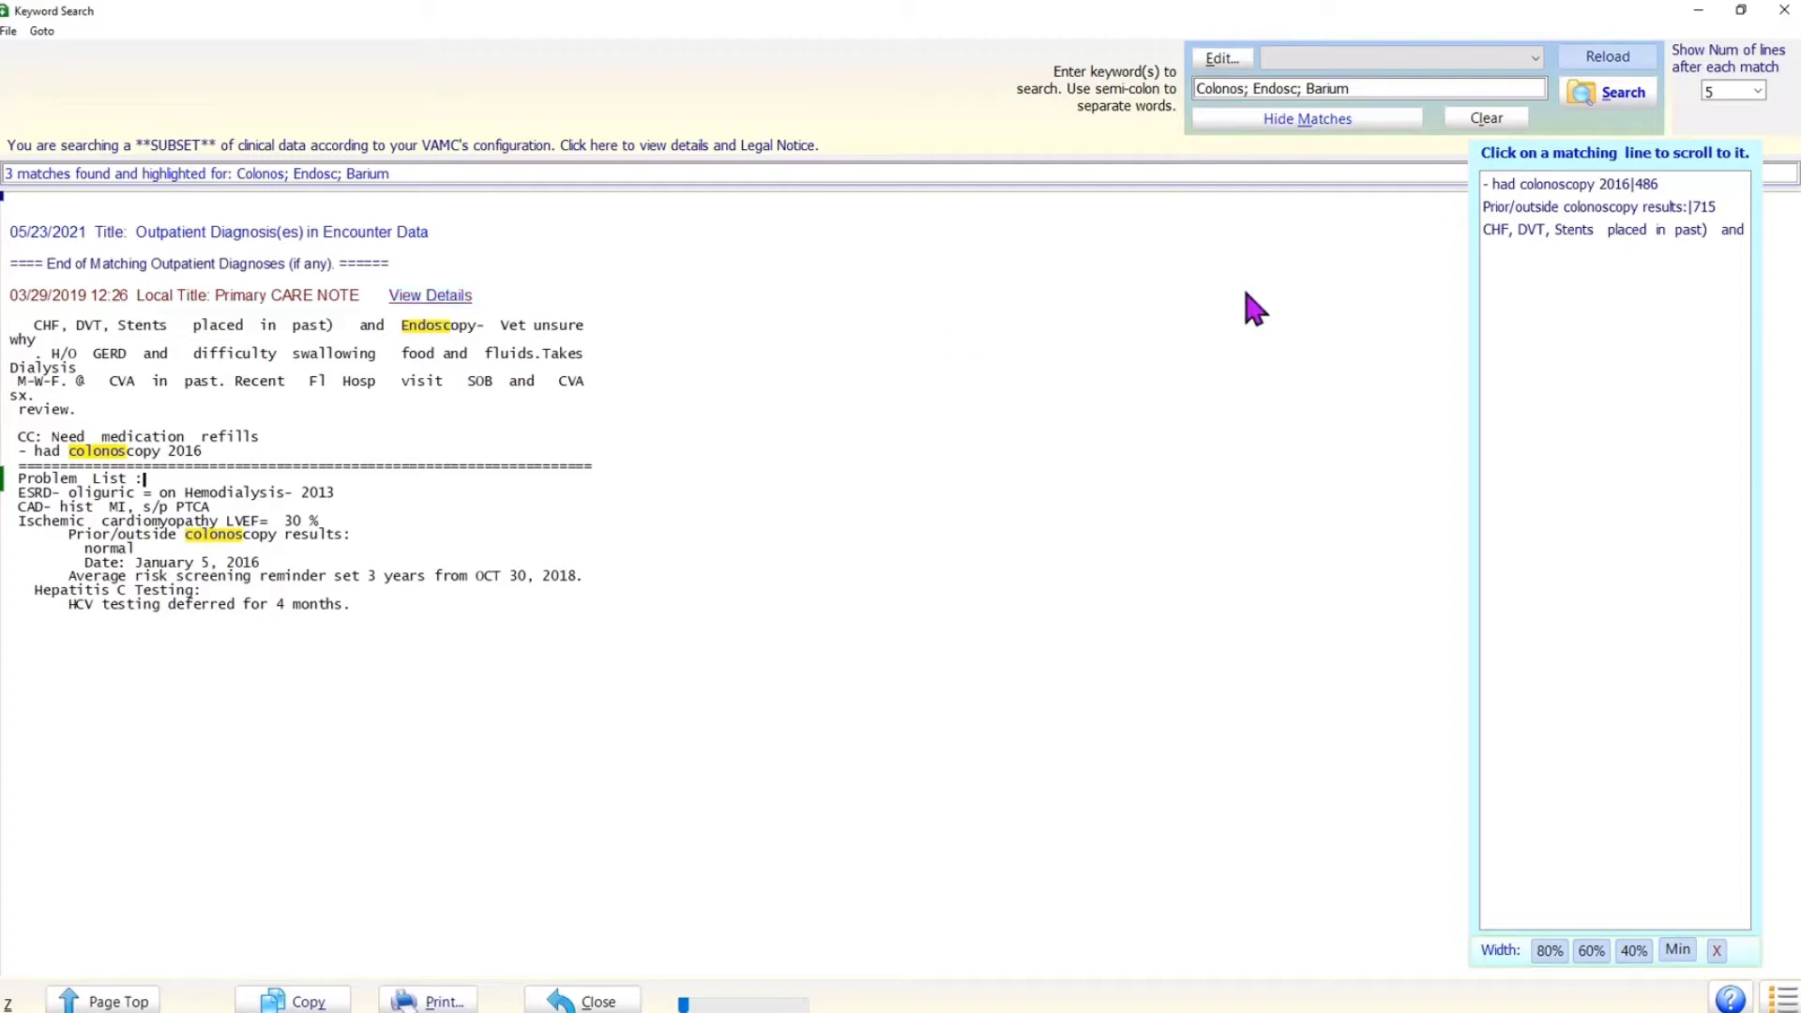
- Replace the keywords with "Suicid; Homicid; PHQ" and search the clinical data for them
left_click(1492, 120)
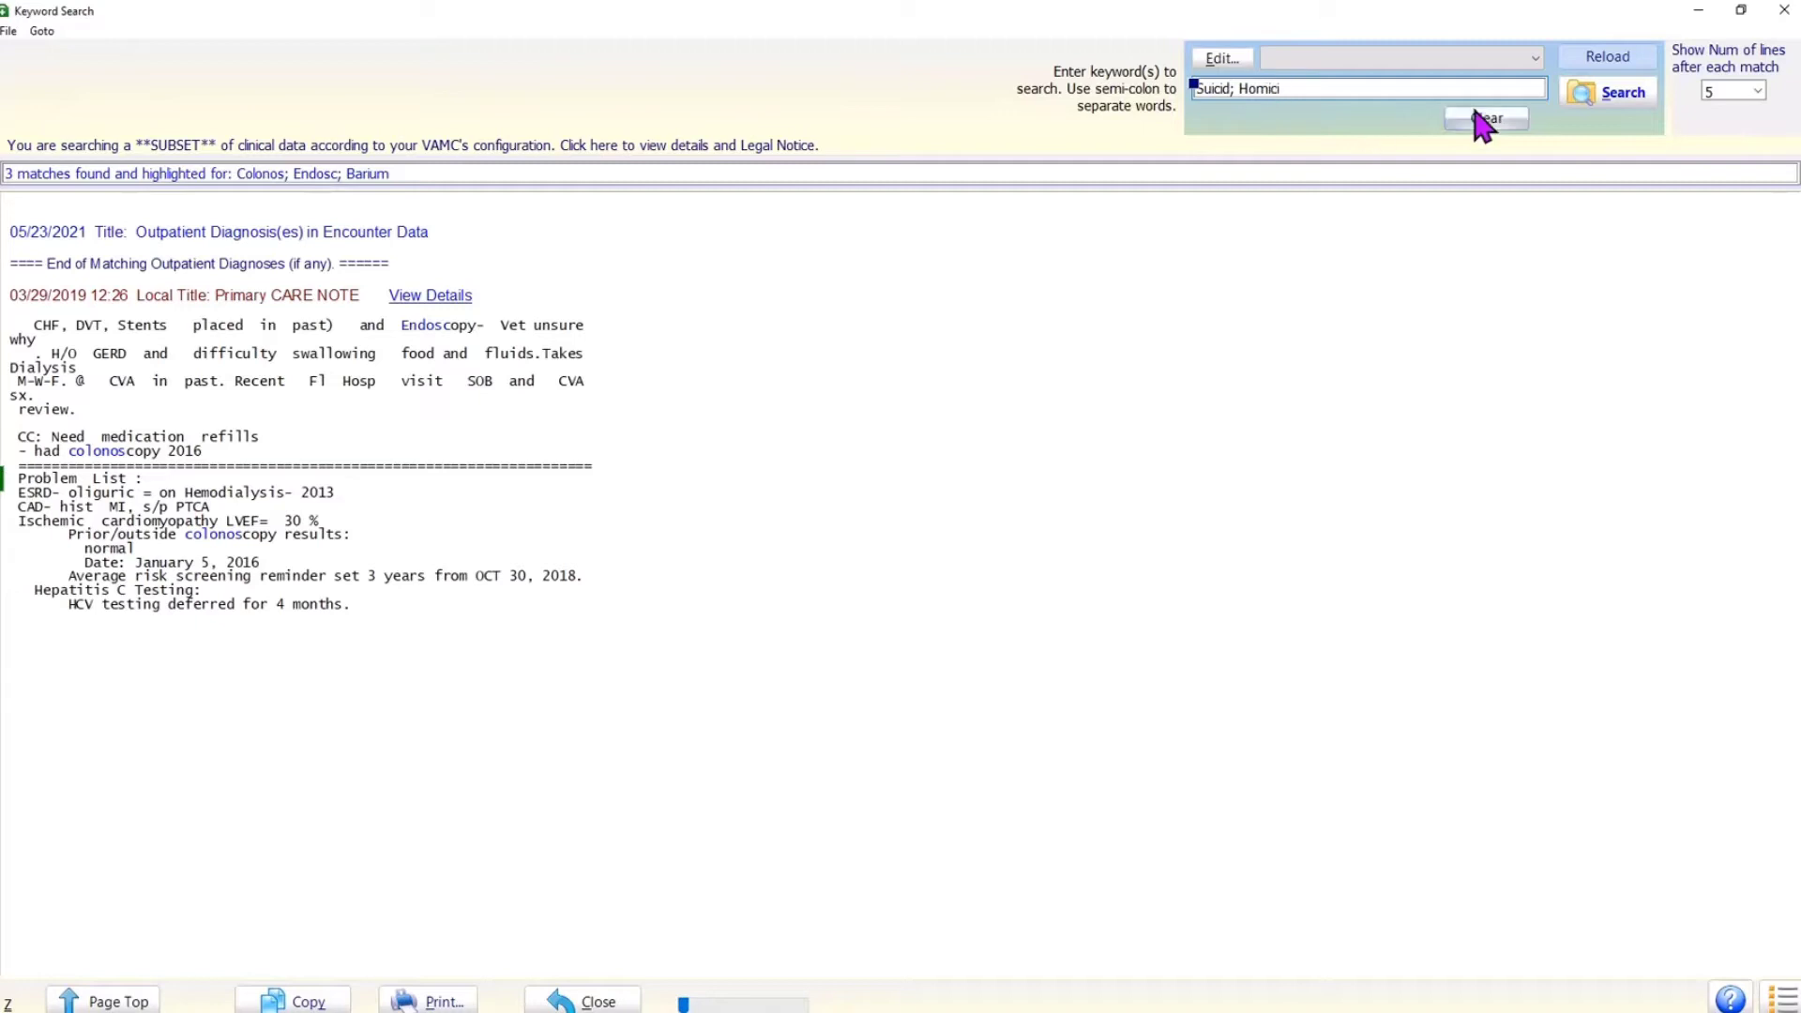
type("cid; PHQ")
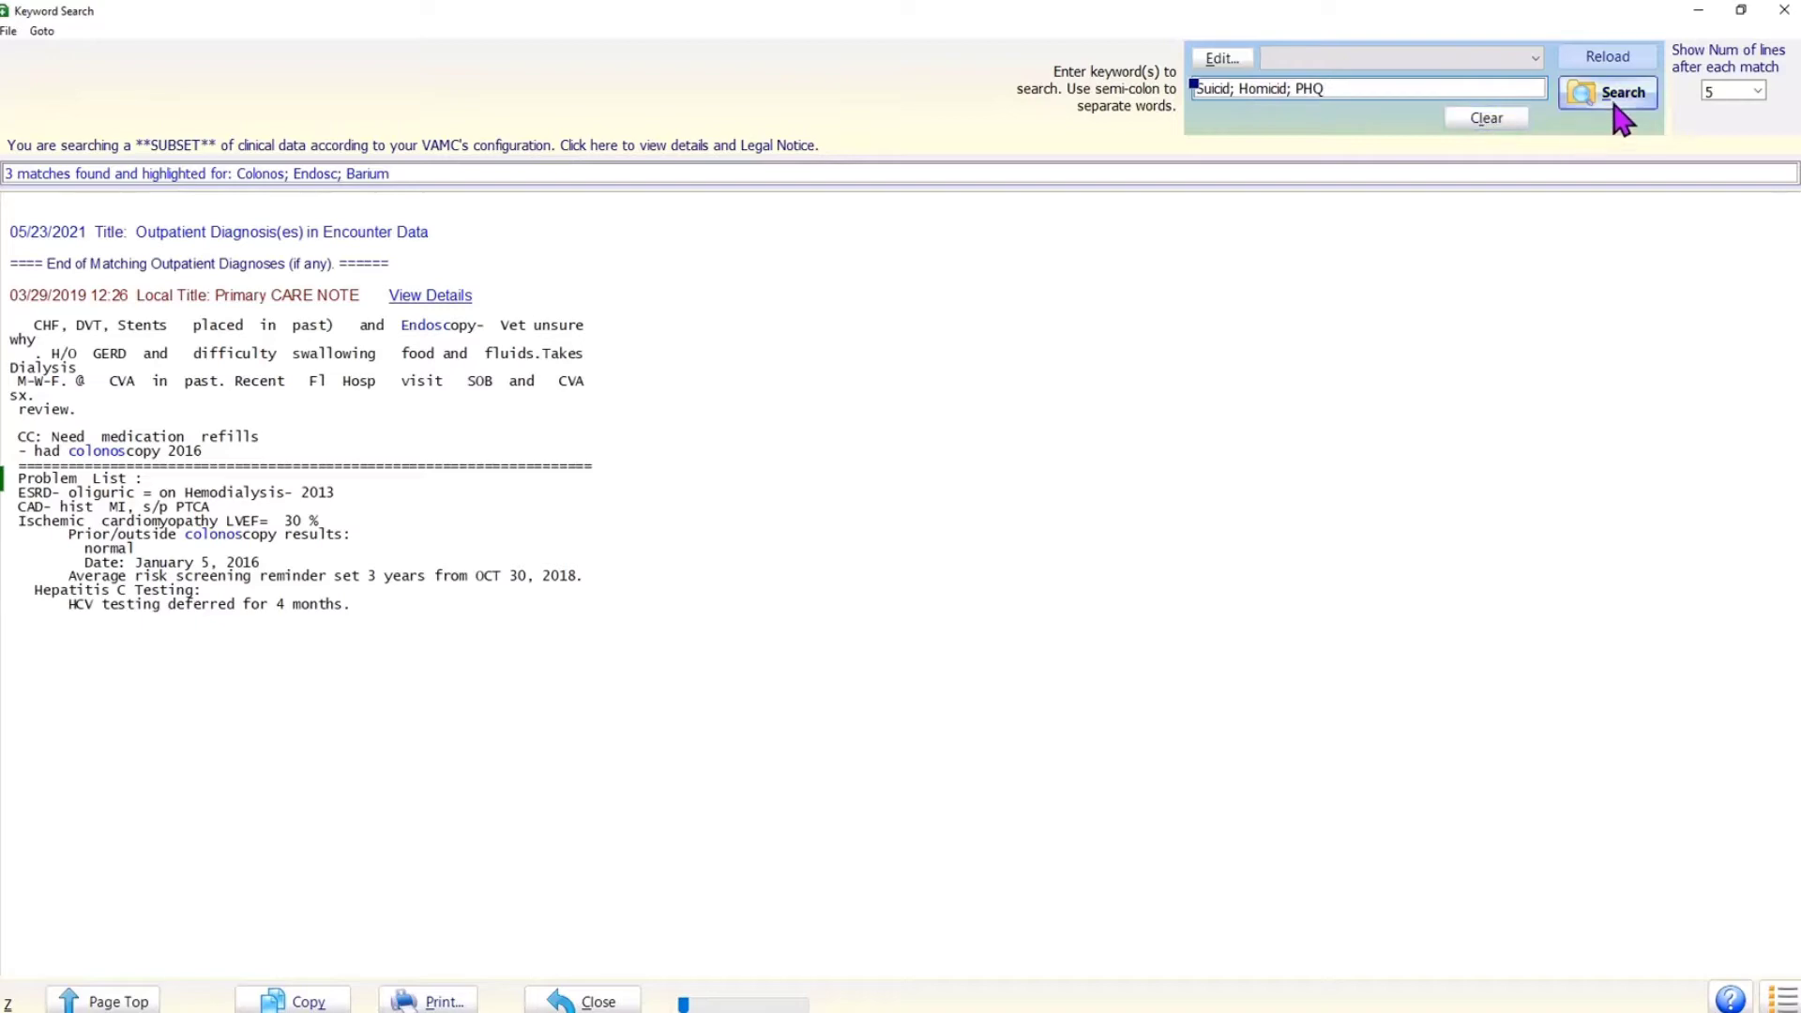
left_click(1615, 94)
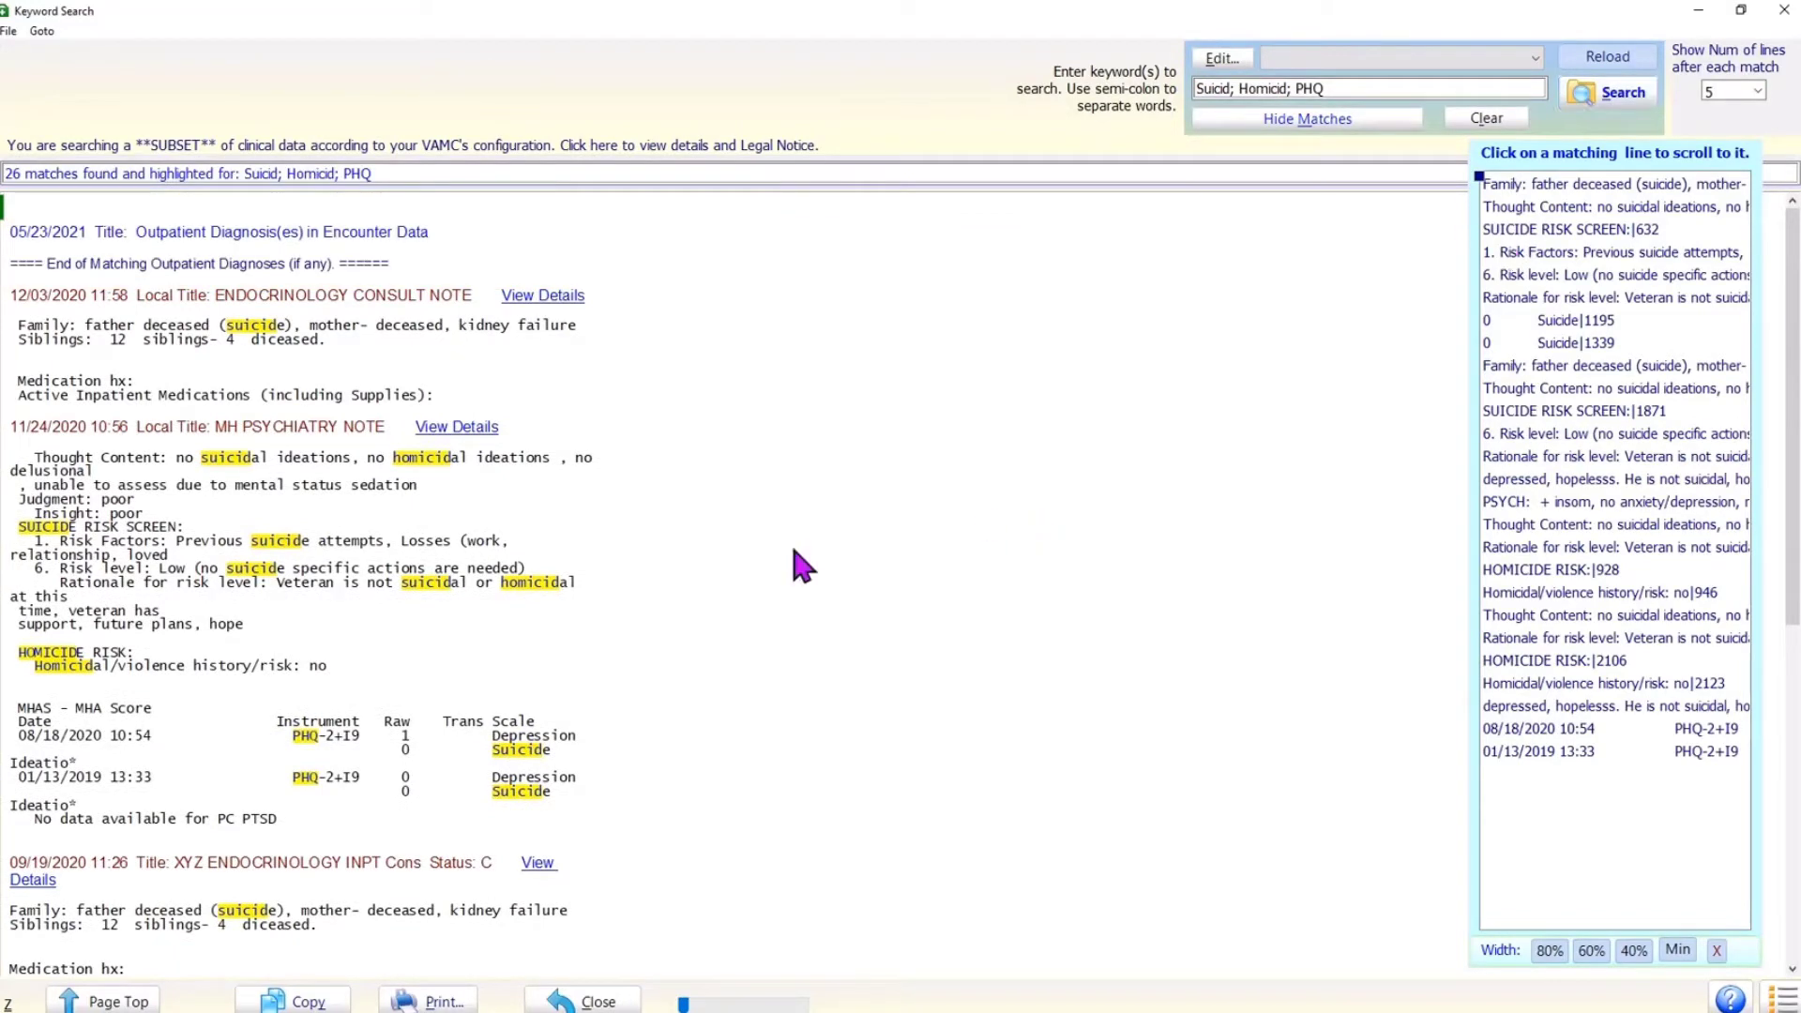
- Examine the suicide match in the 12/03/2020 Endocrinology Consult Note, marking its title and family history lines
left_click(7, 299)
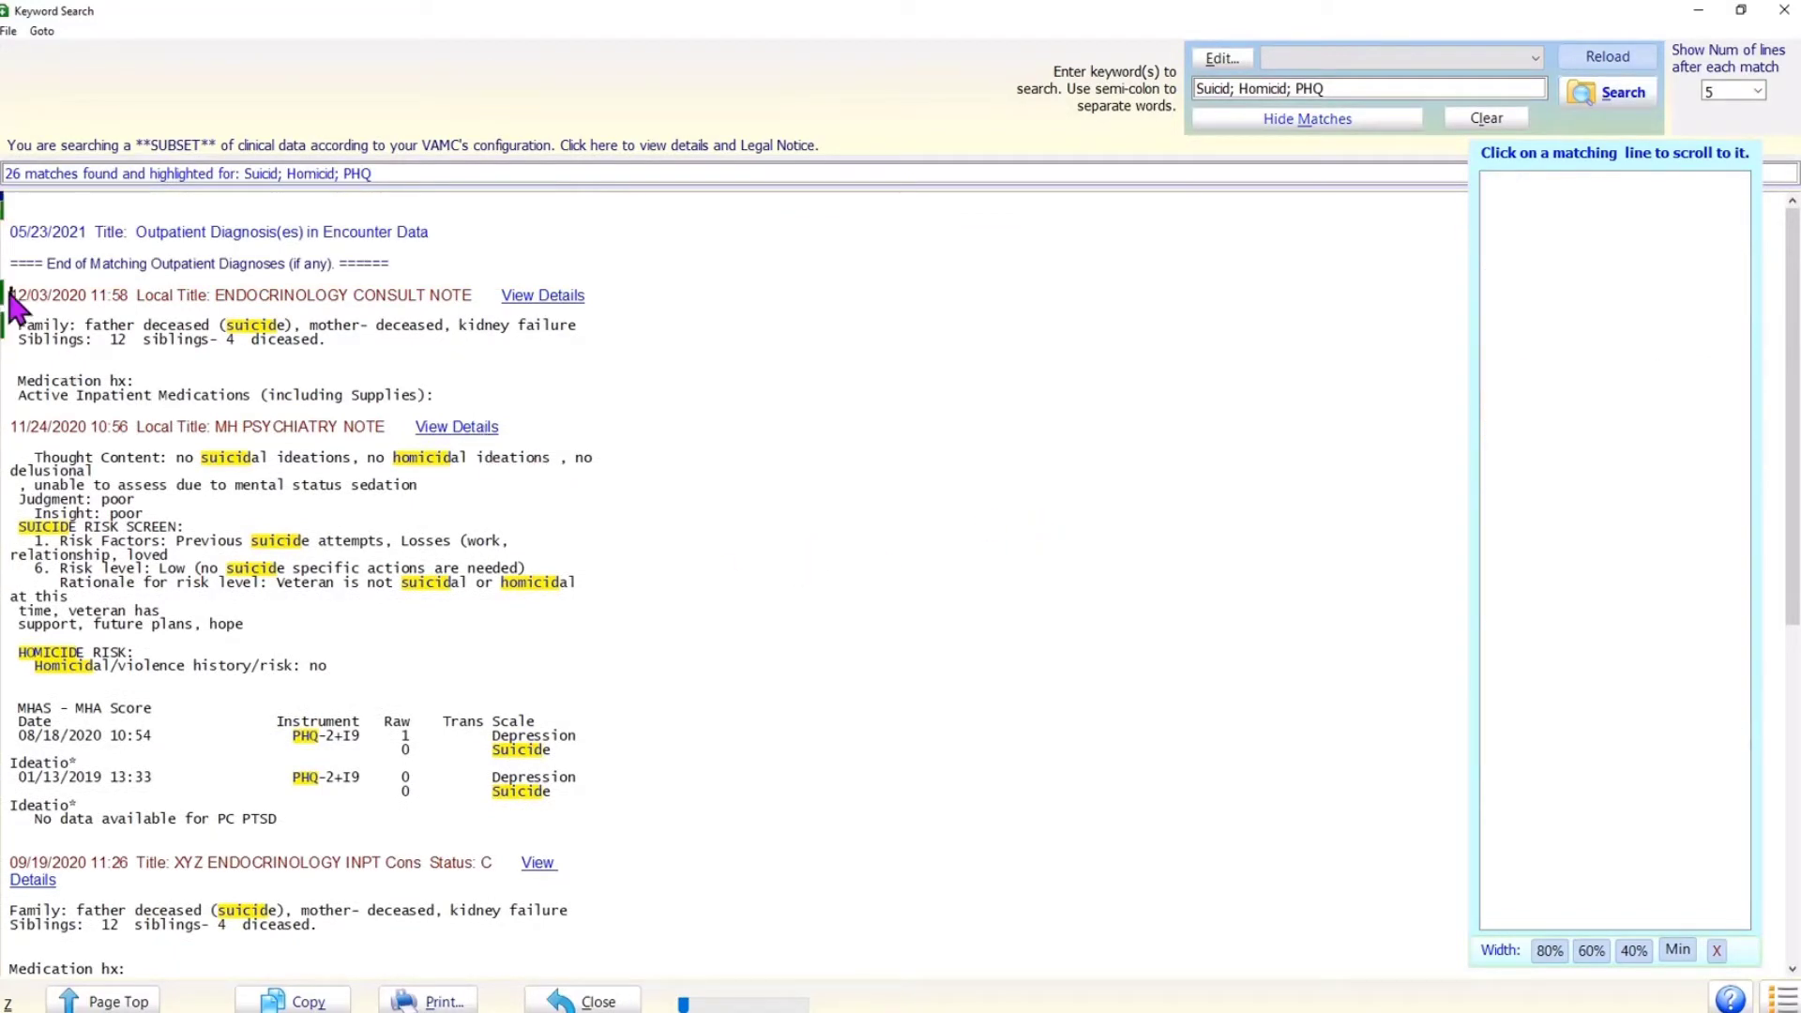
left_click_drag(5, 354, 7, 385)
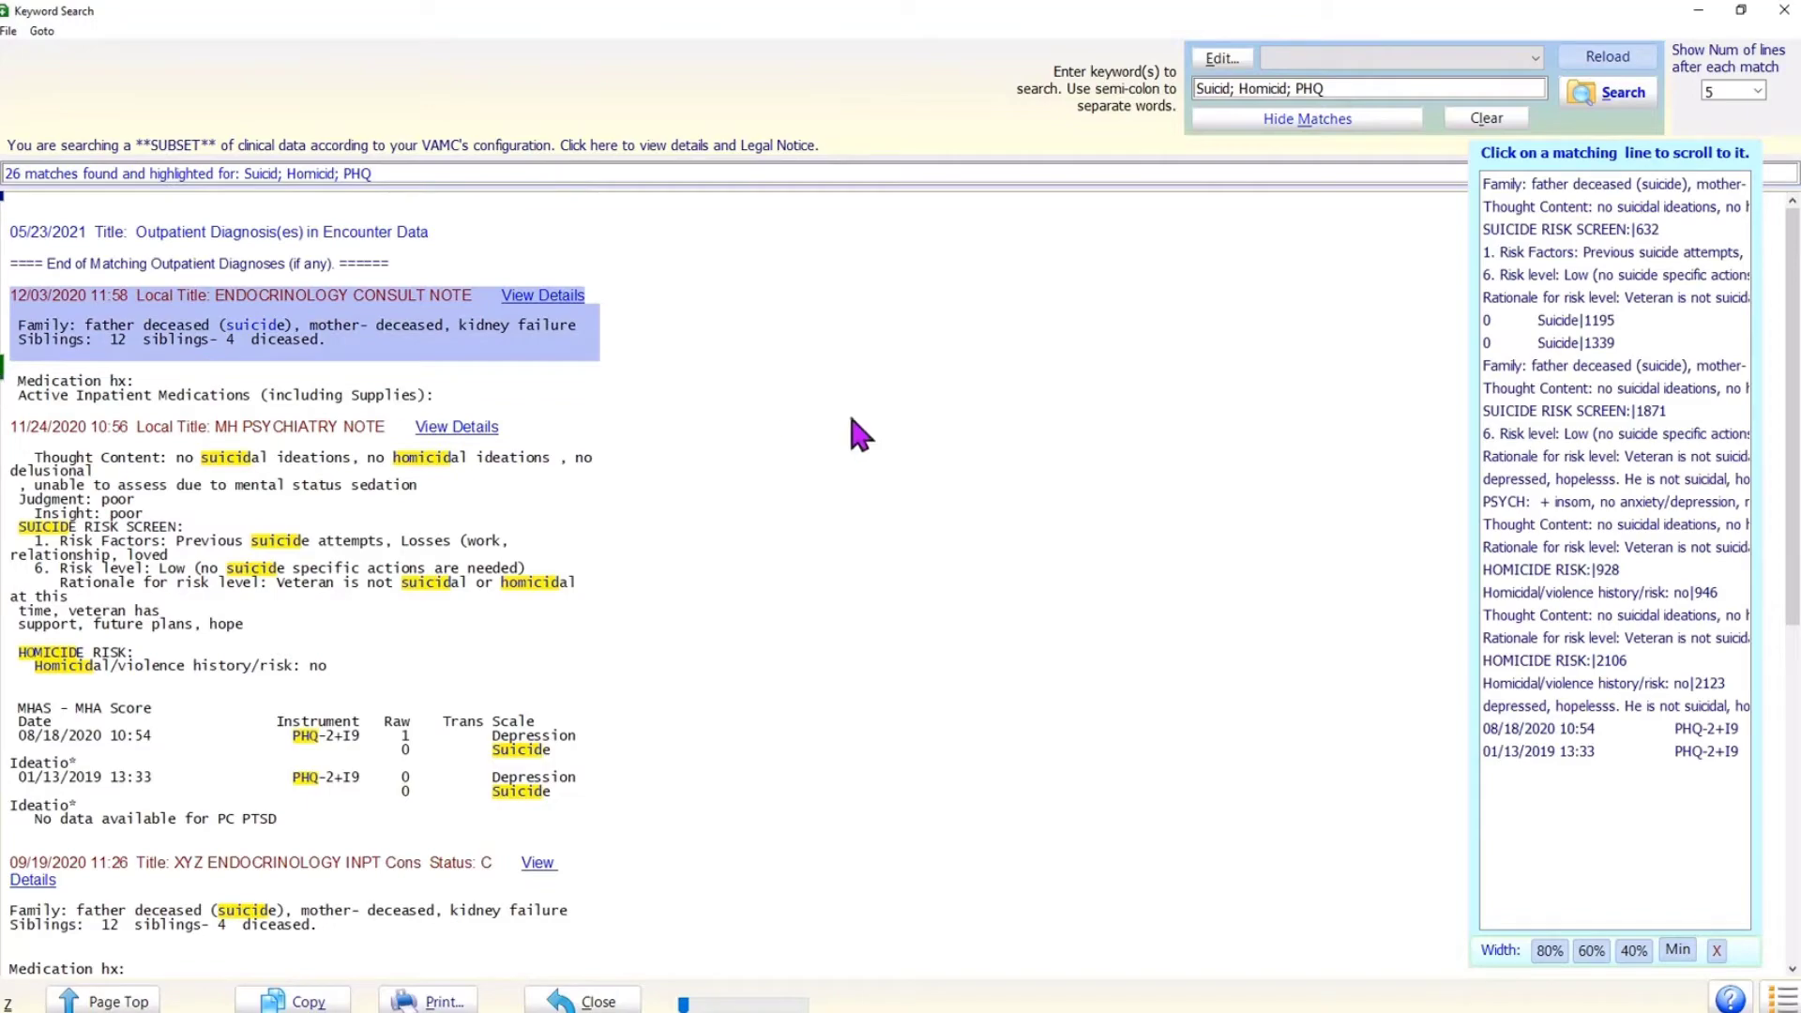
left_click(916, 427)
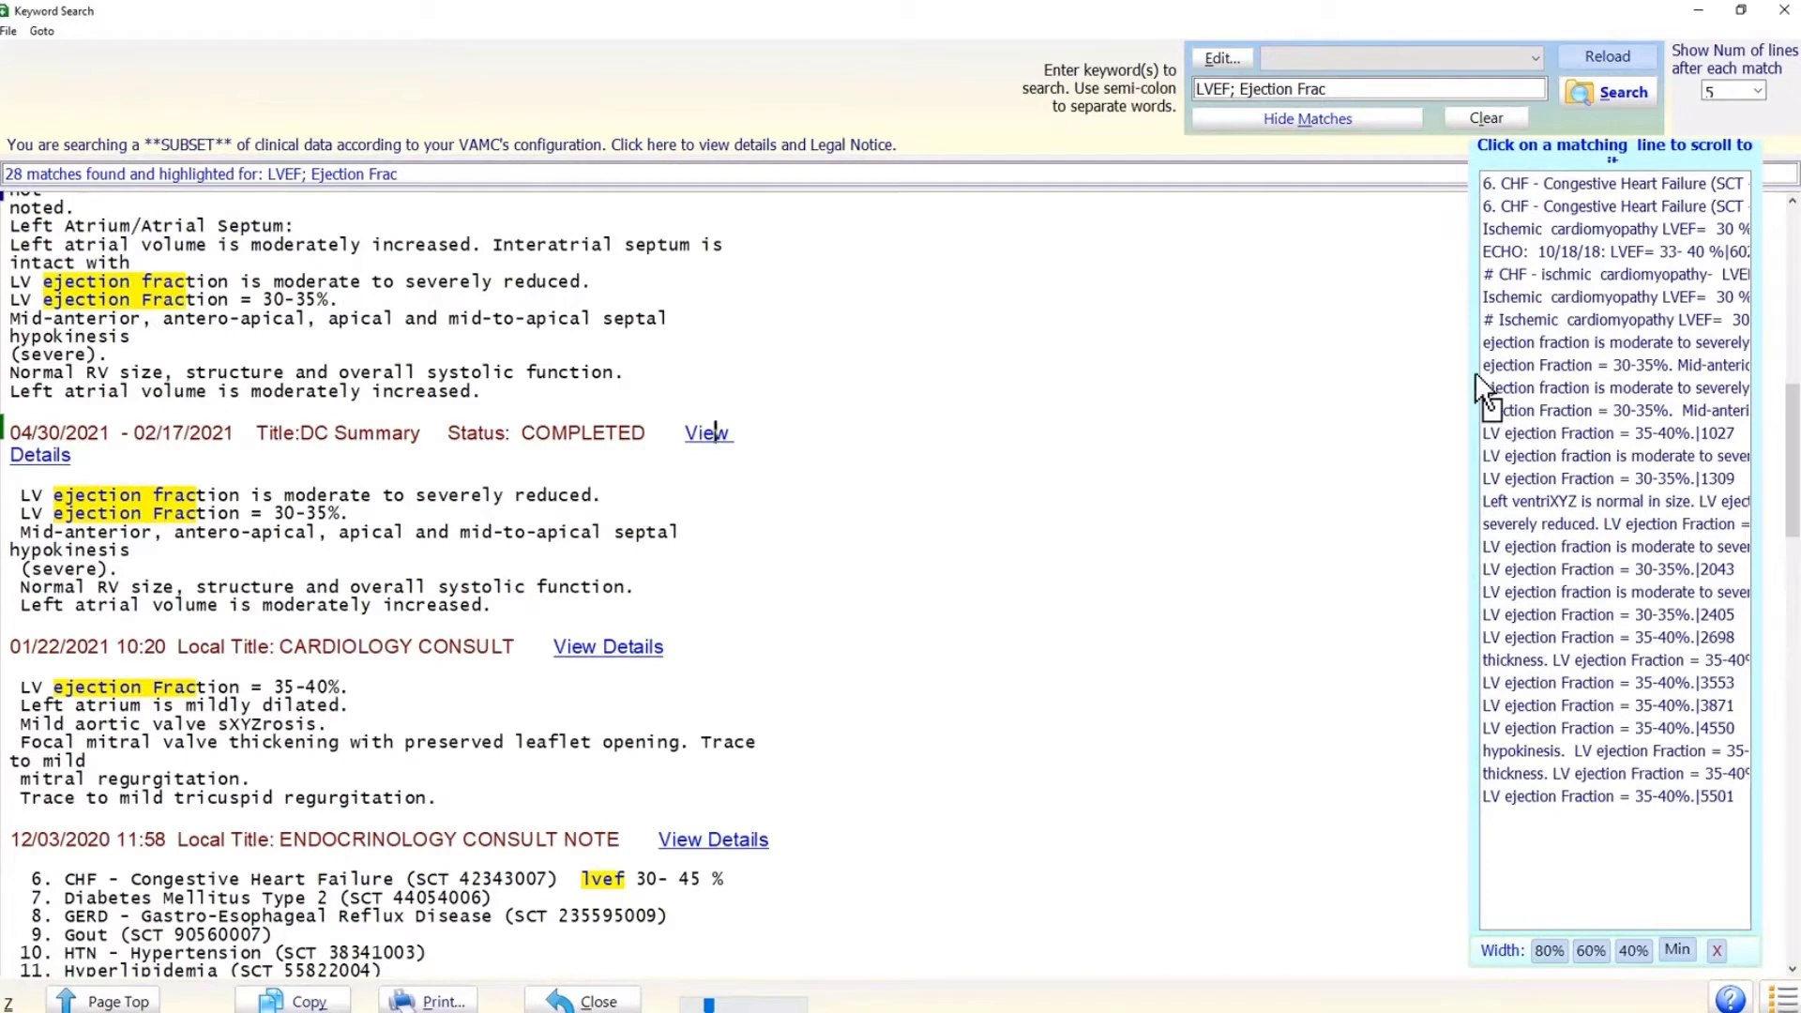
- Move the matches navigation panel for "LVEF; Ejection Frac" inward and enlarge it to 40% of the screen width
left_click_drag(1476, 374, 1286, 370)
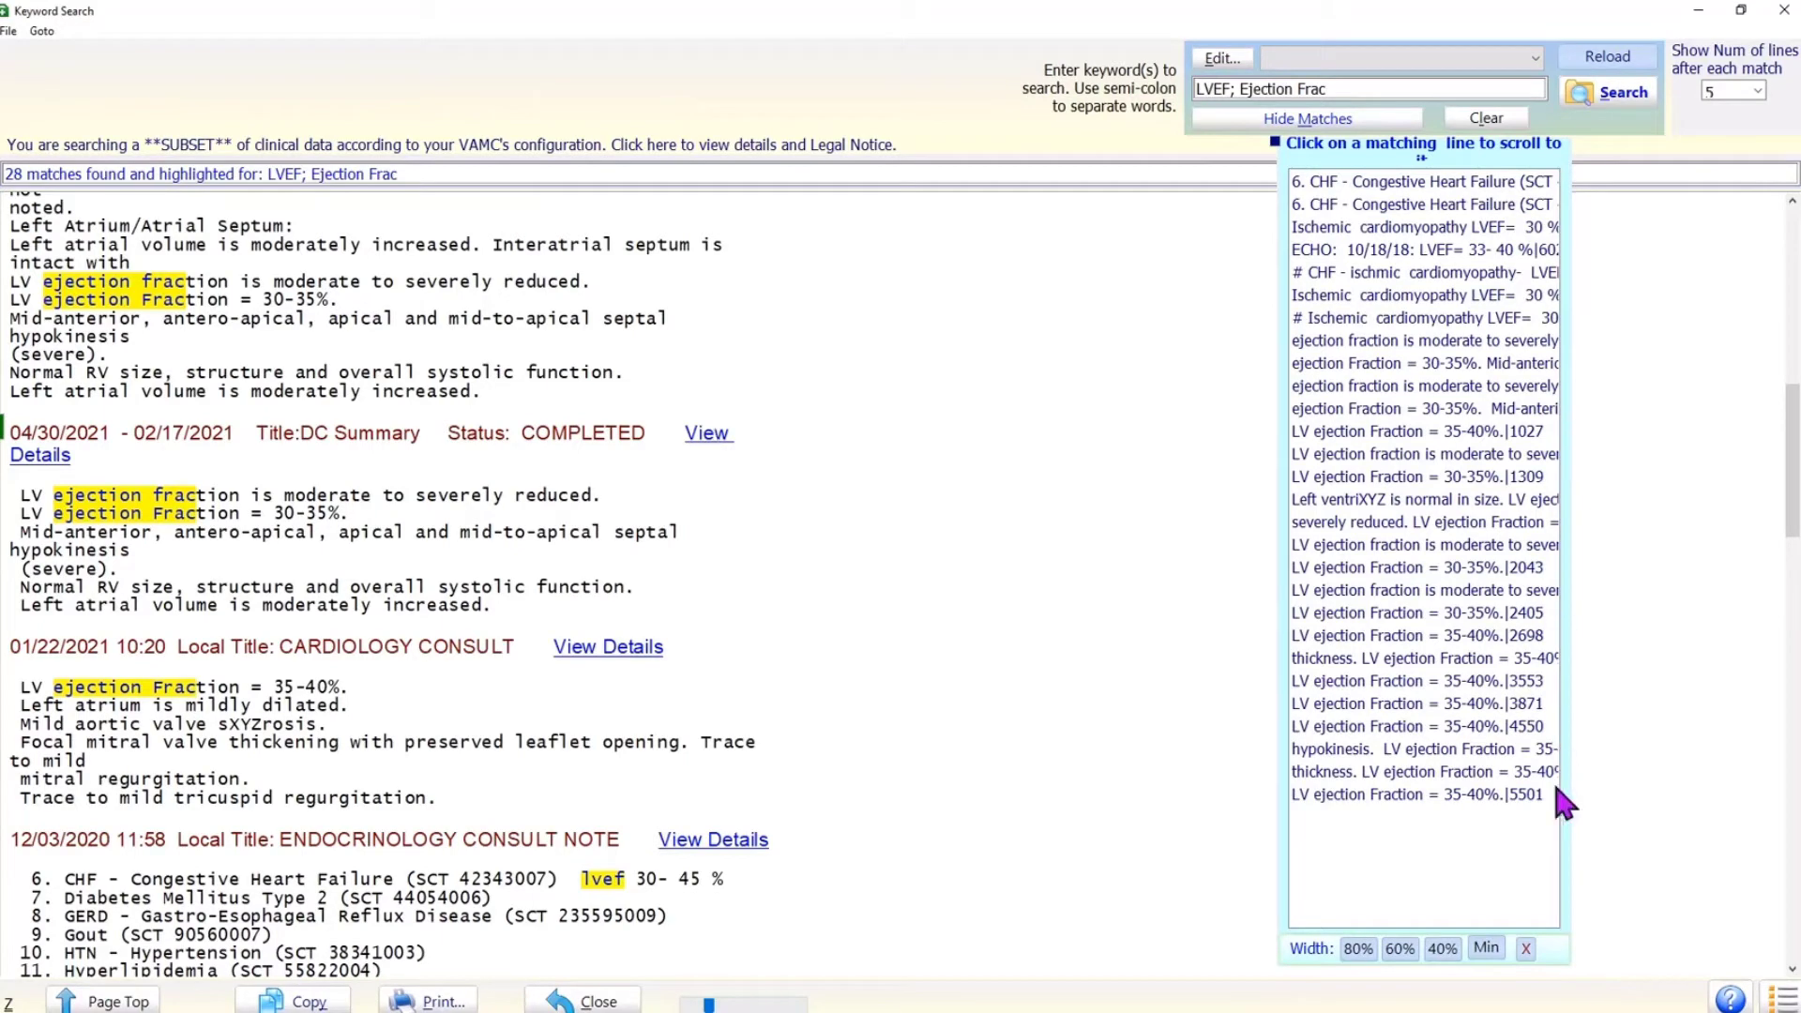
left_click(1443, 947)
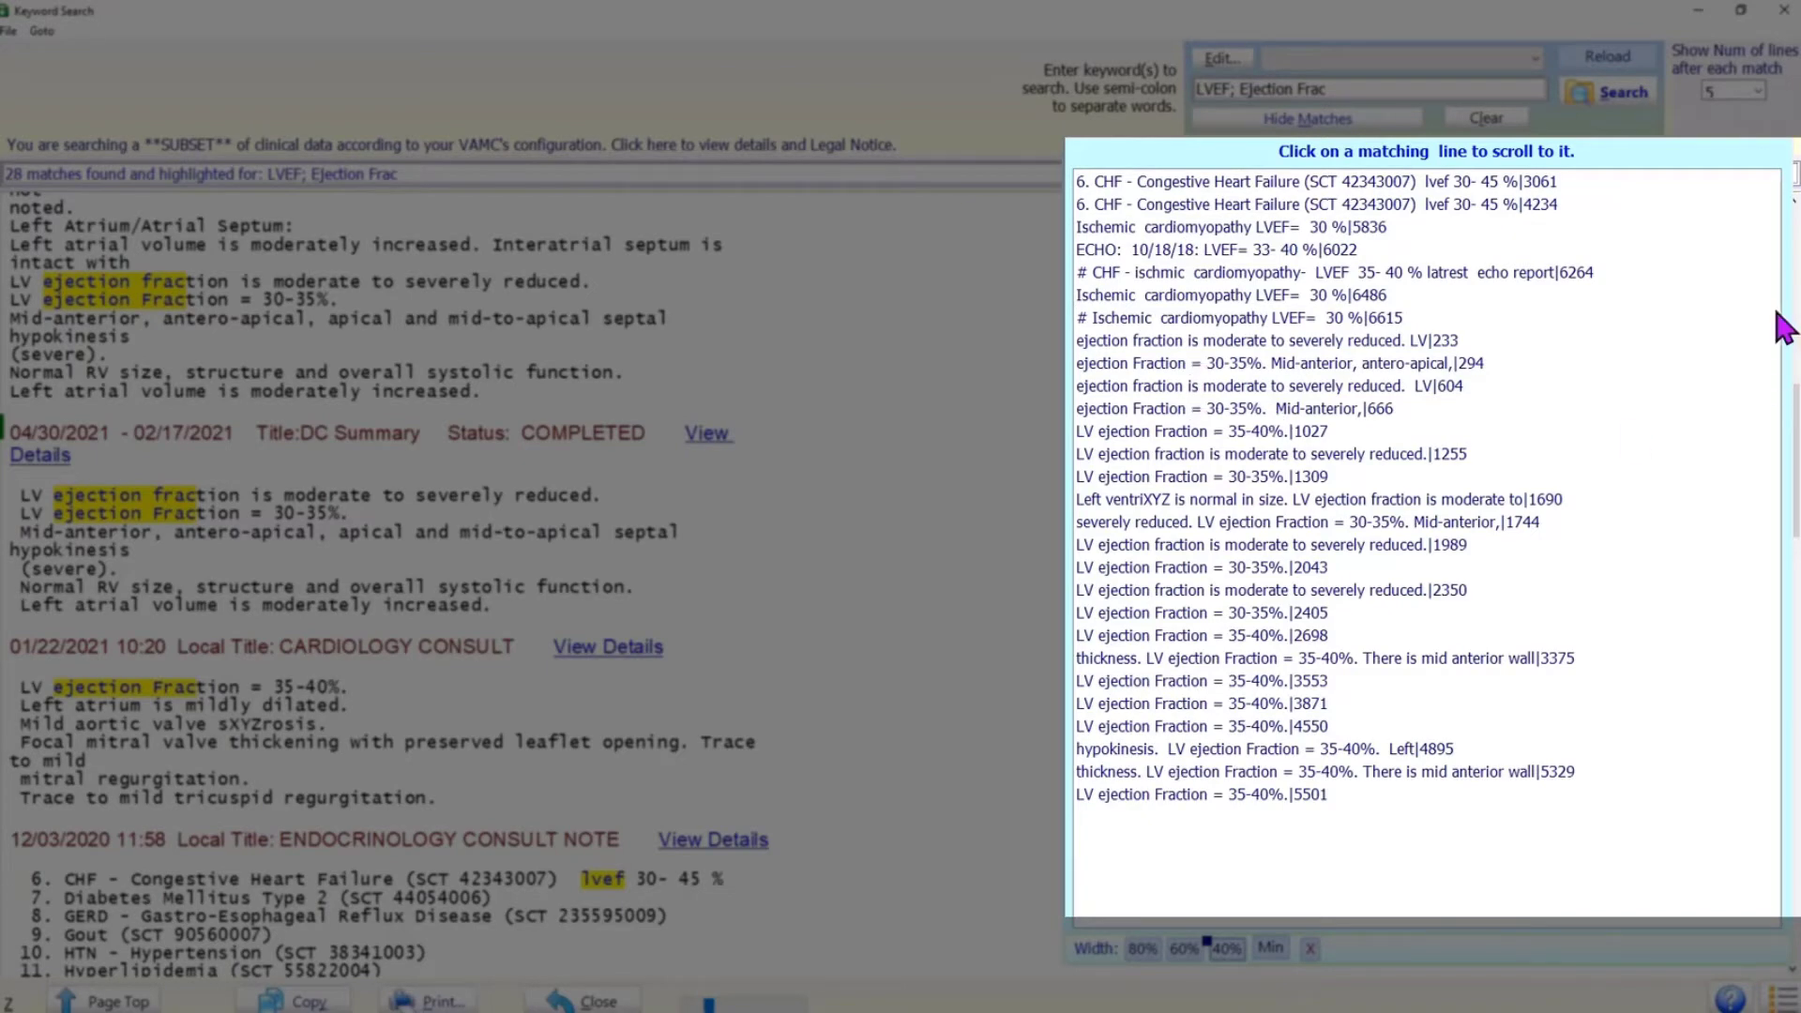
scroll(1782, 323, "down", 1)
scroll(1794, 436, "up", 2)
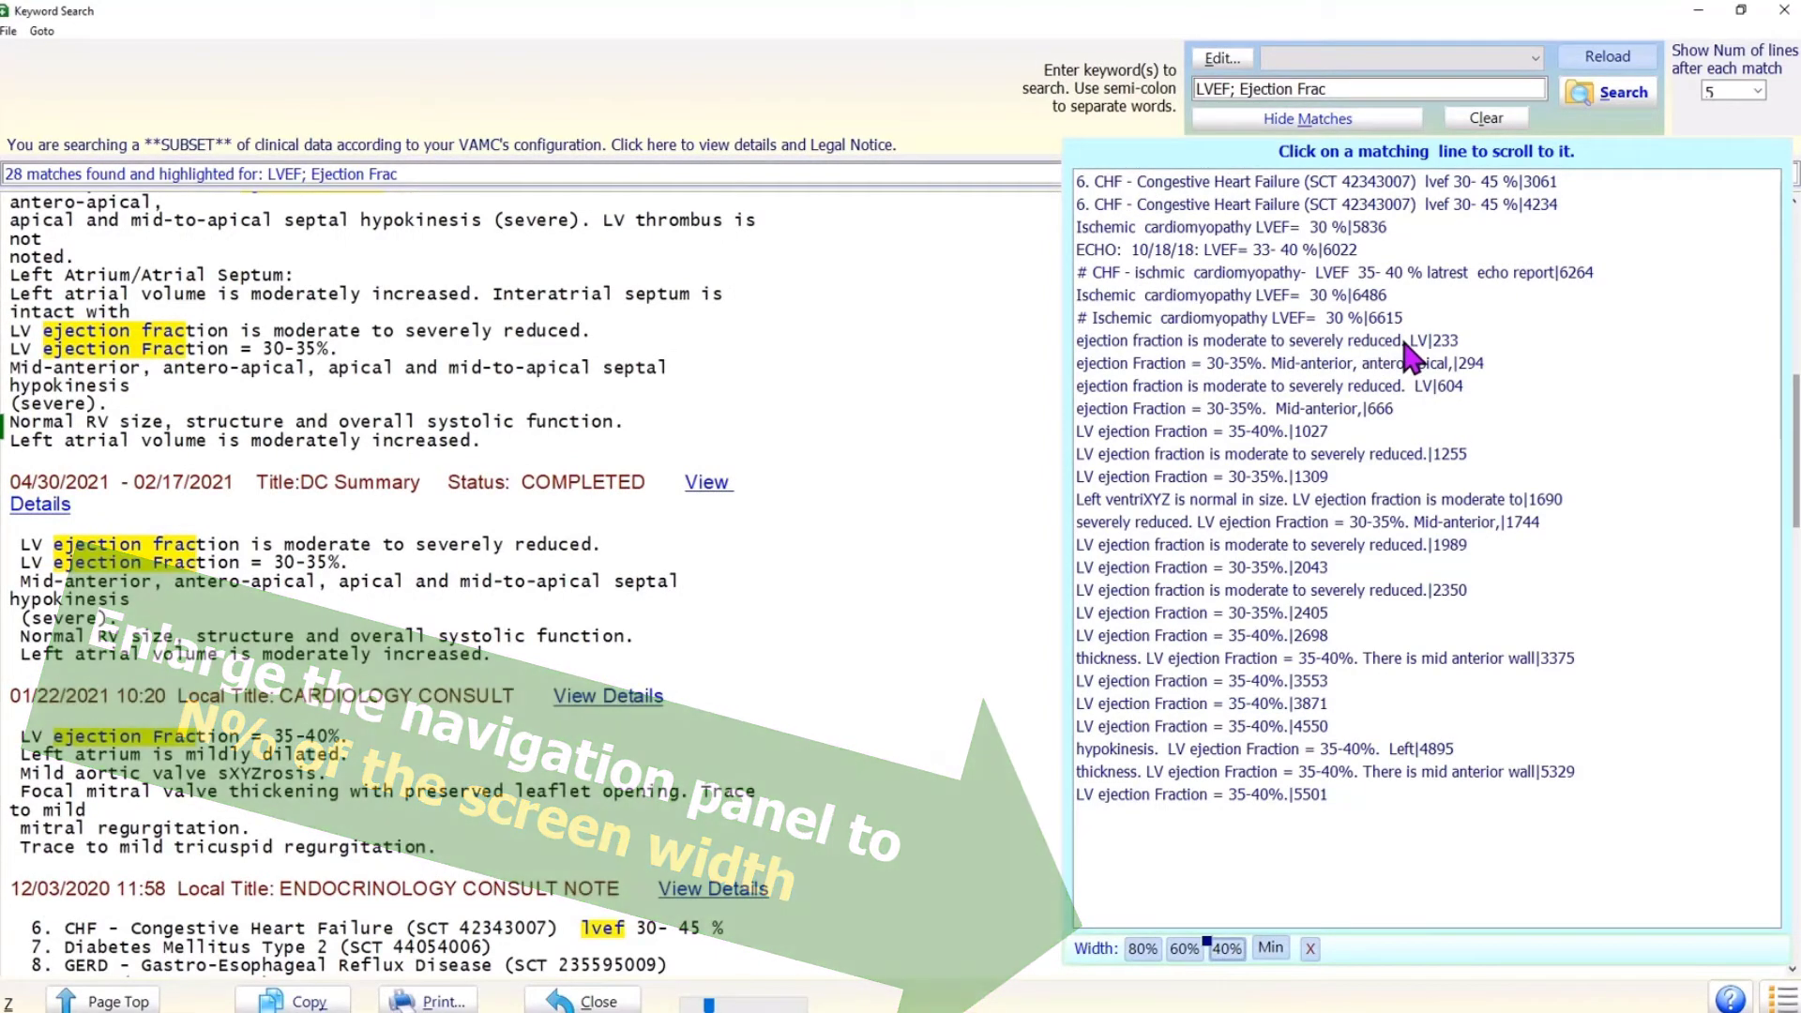
- Jump through the ejection fraction matches at lines 233, 1690, 2350 and 3375 to view each in its source document
left_click(1407, 342)
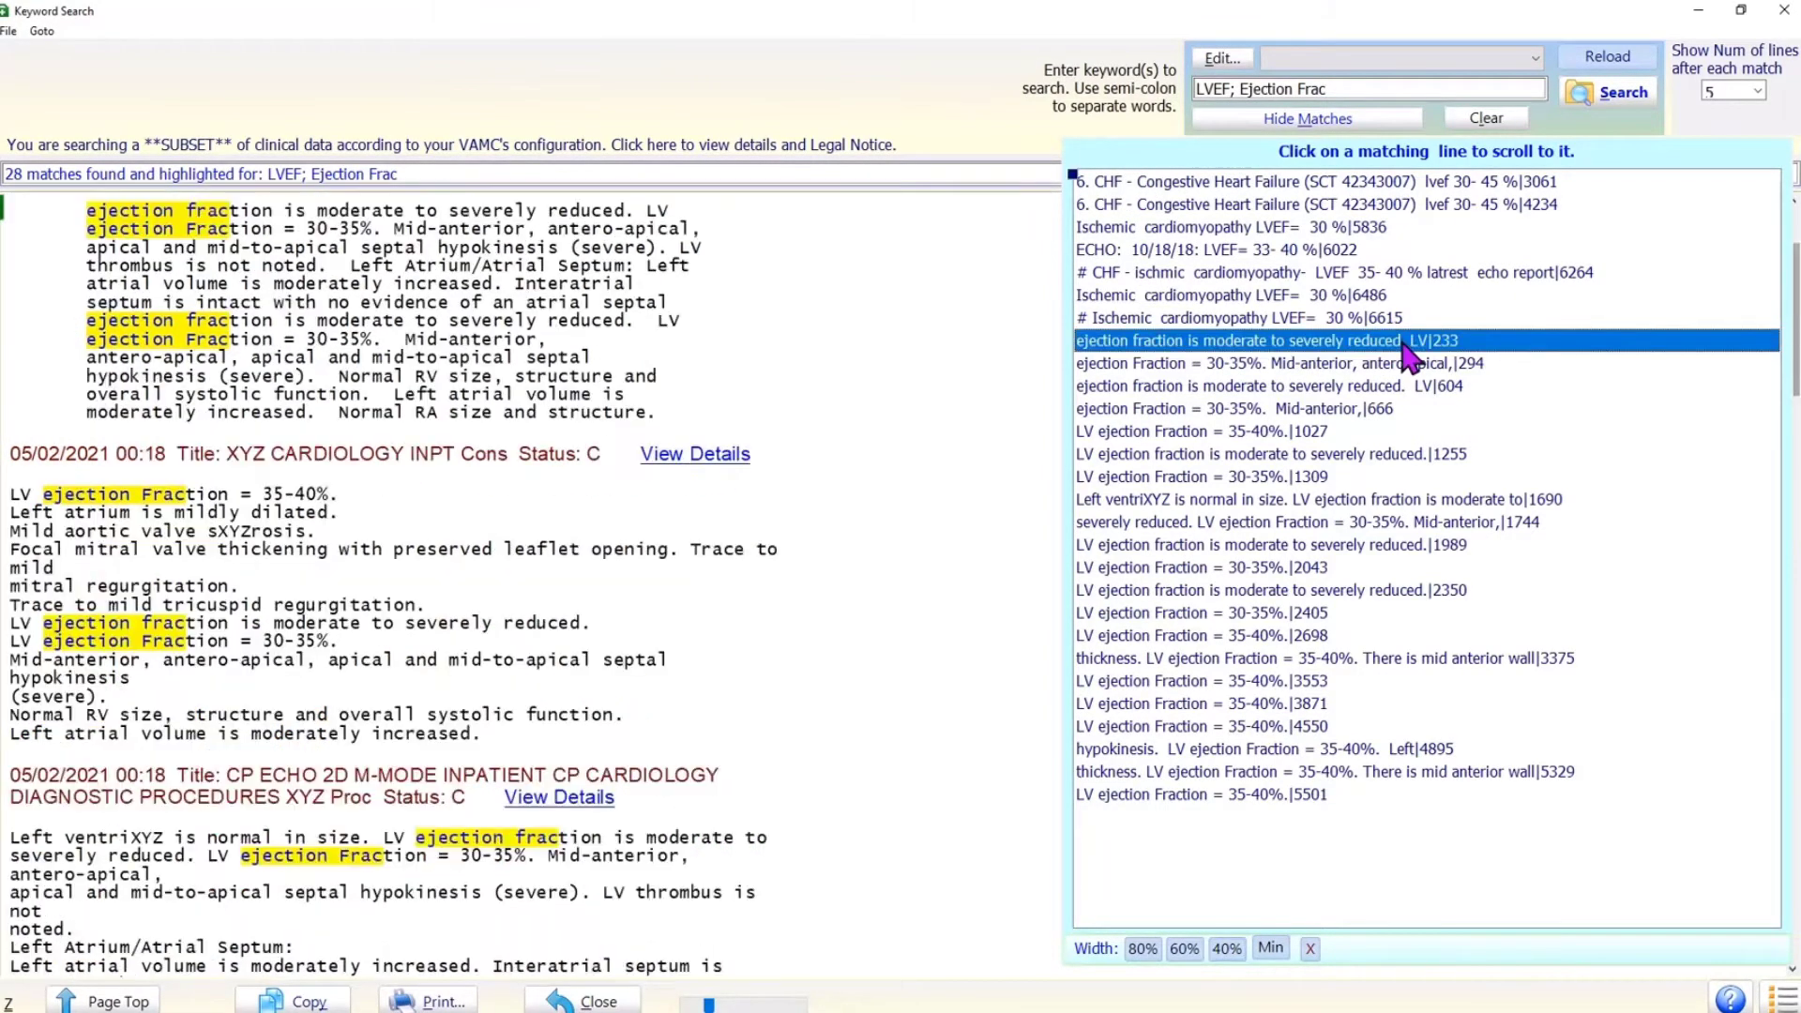
left_click(1419, 500)
left_click(1419, 591)
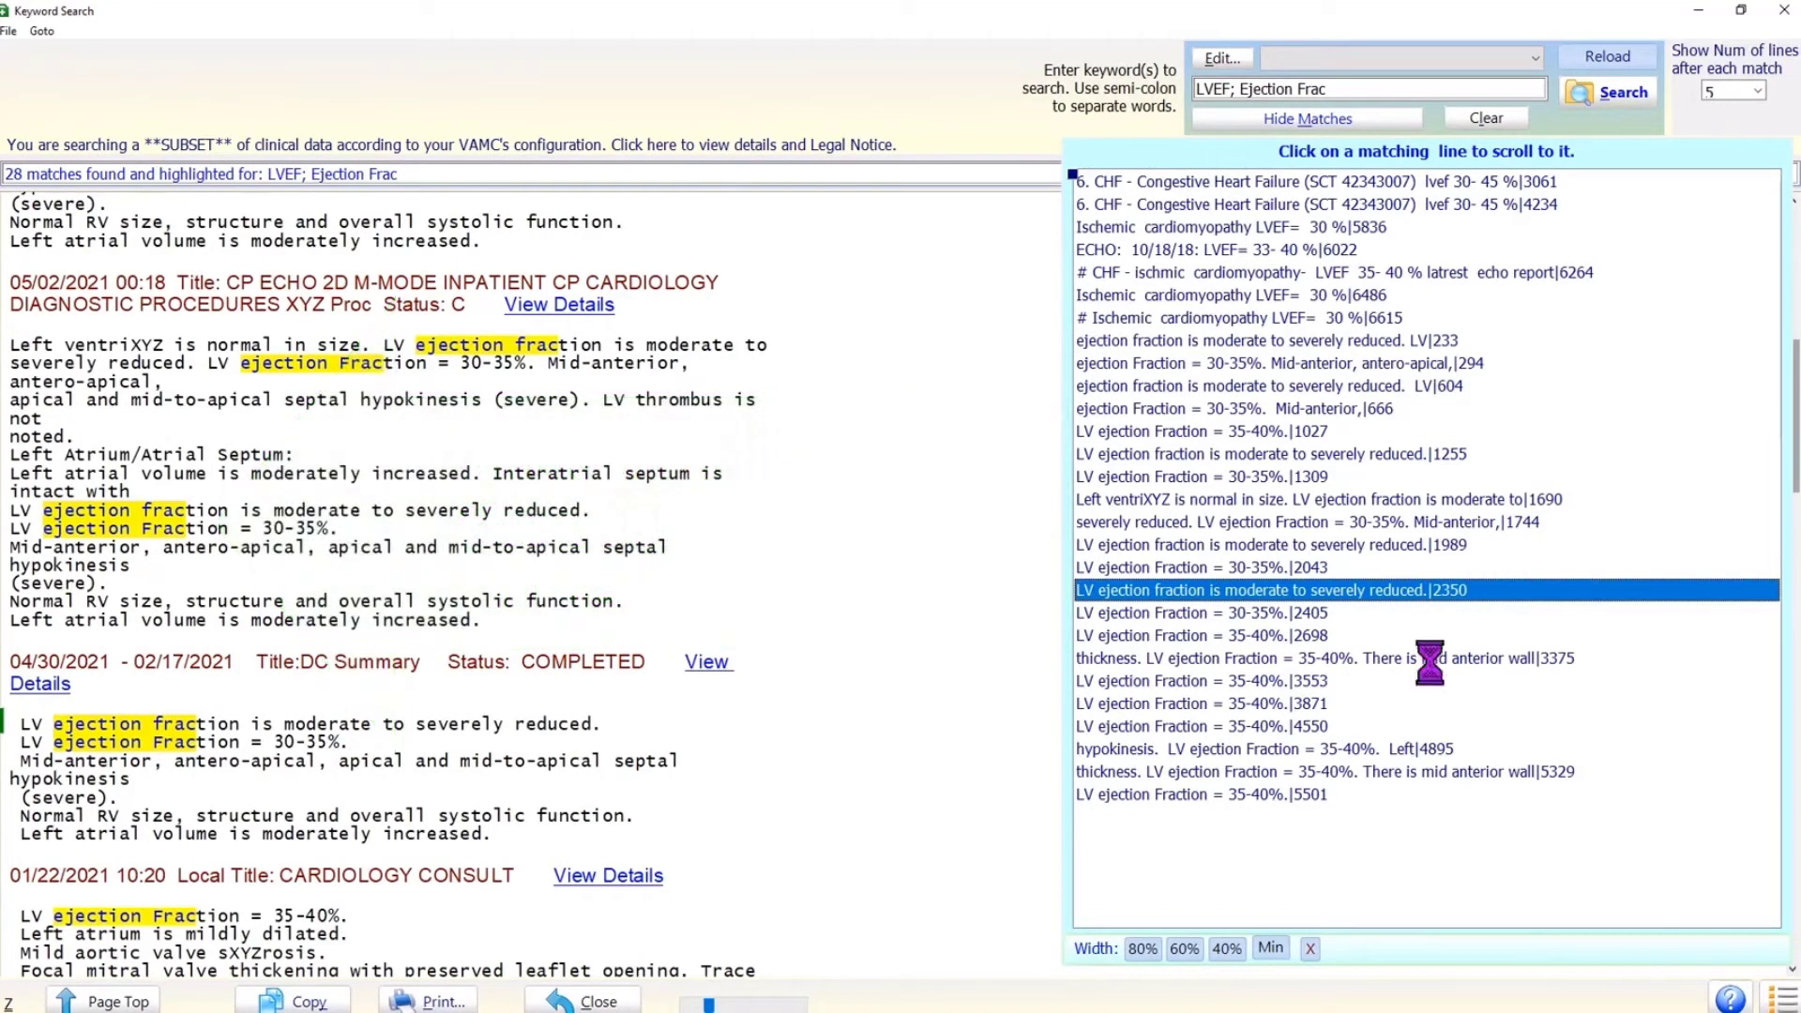
left_click(1426, 659)
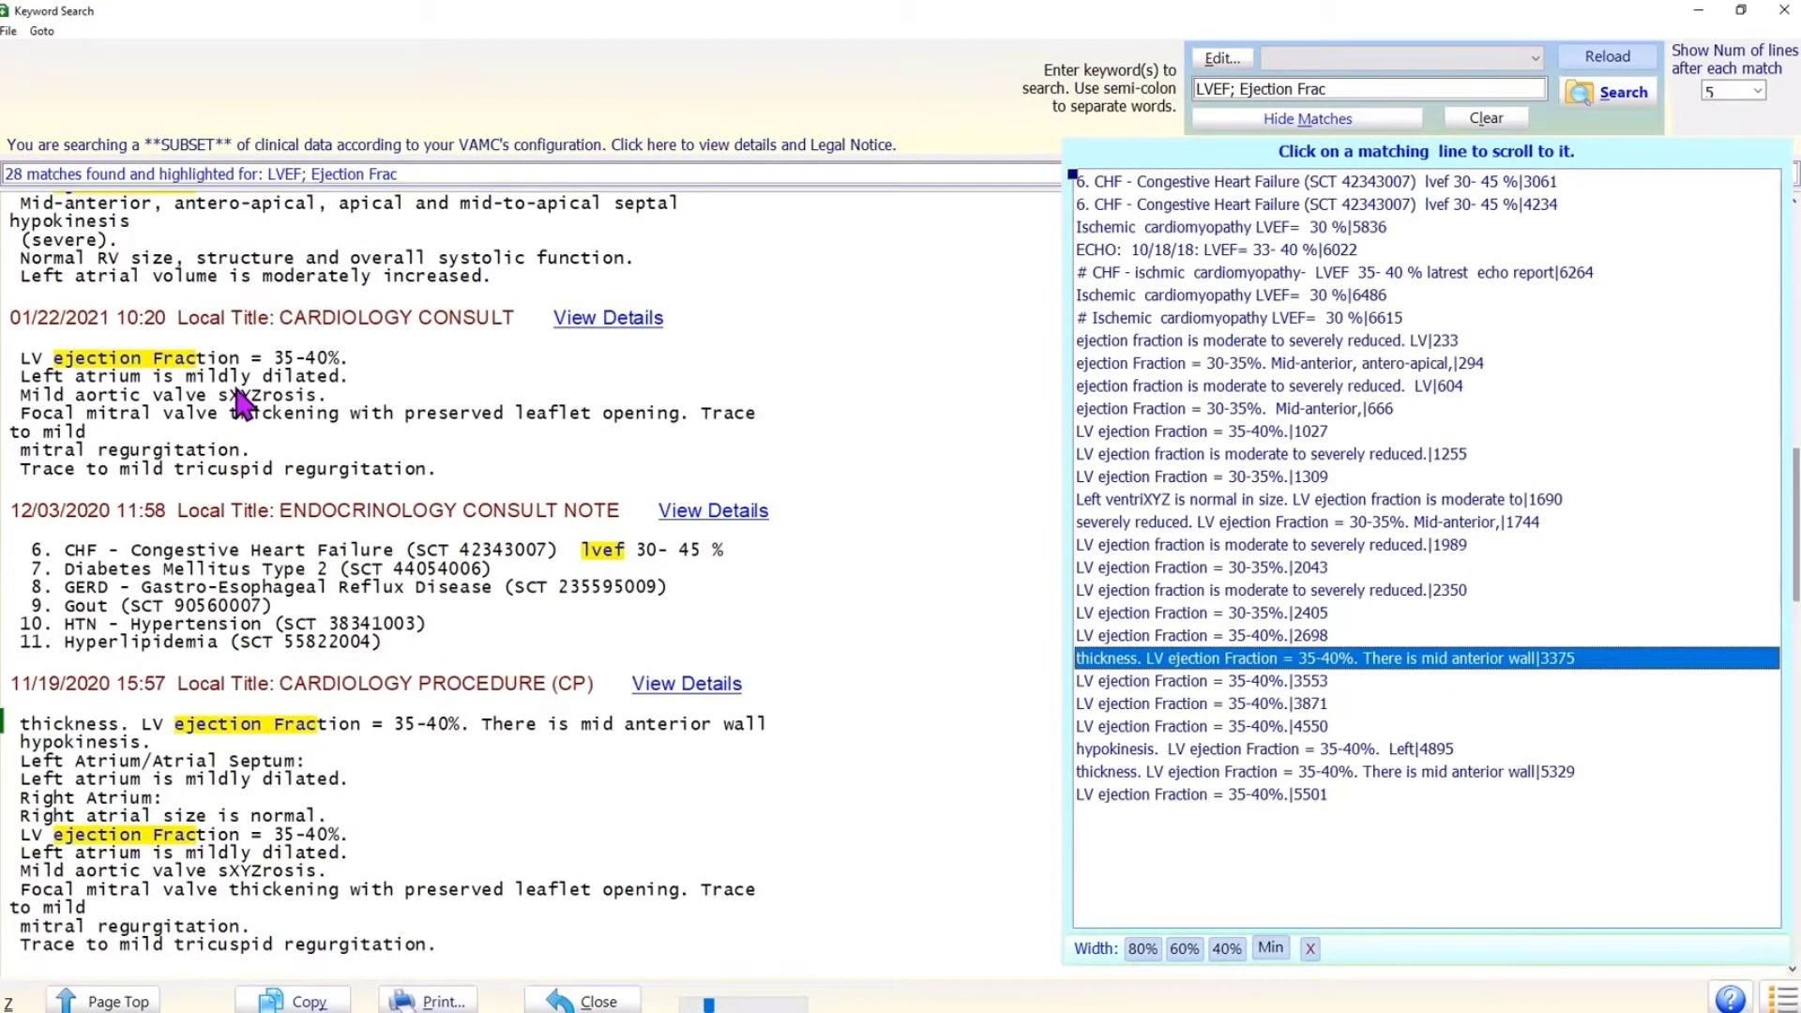
left_click(737, 683)
- Turn the matches navigation panel off and on again
left_click(1308, 119)
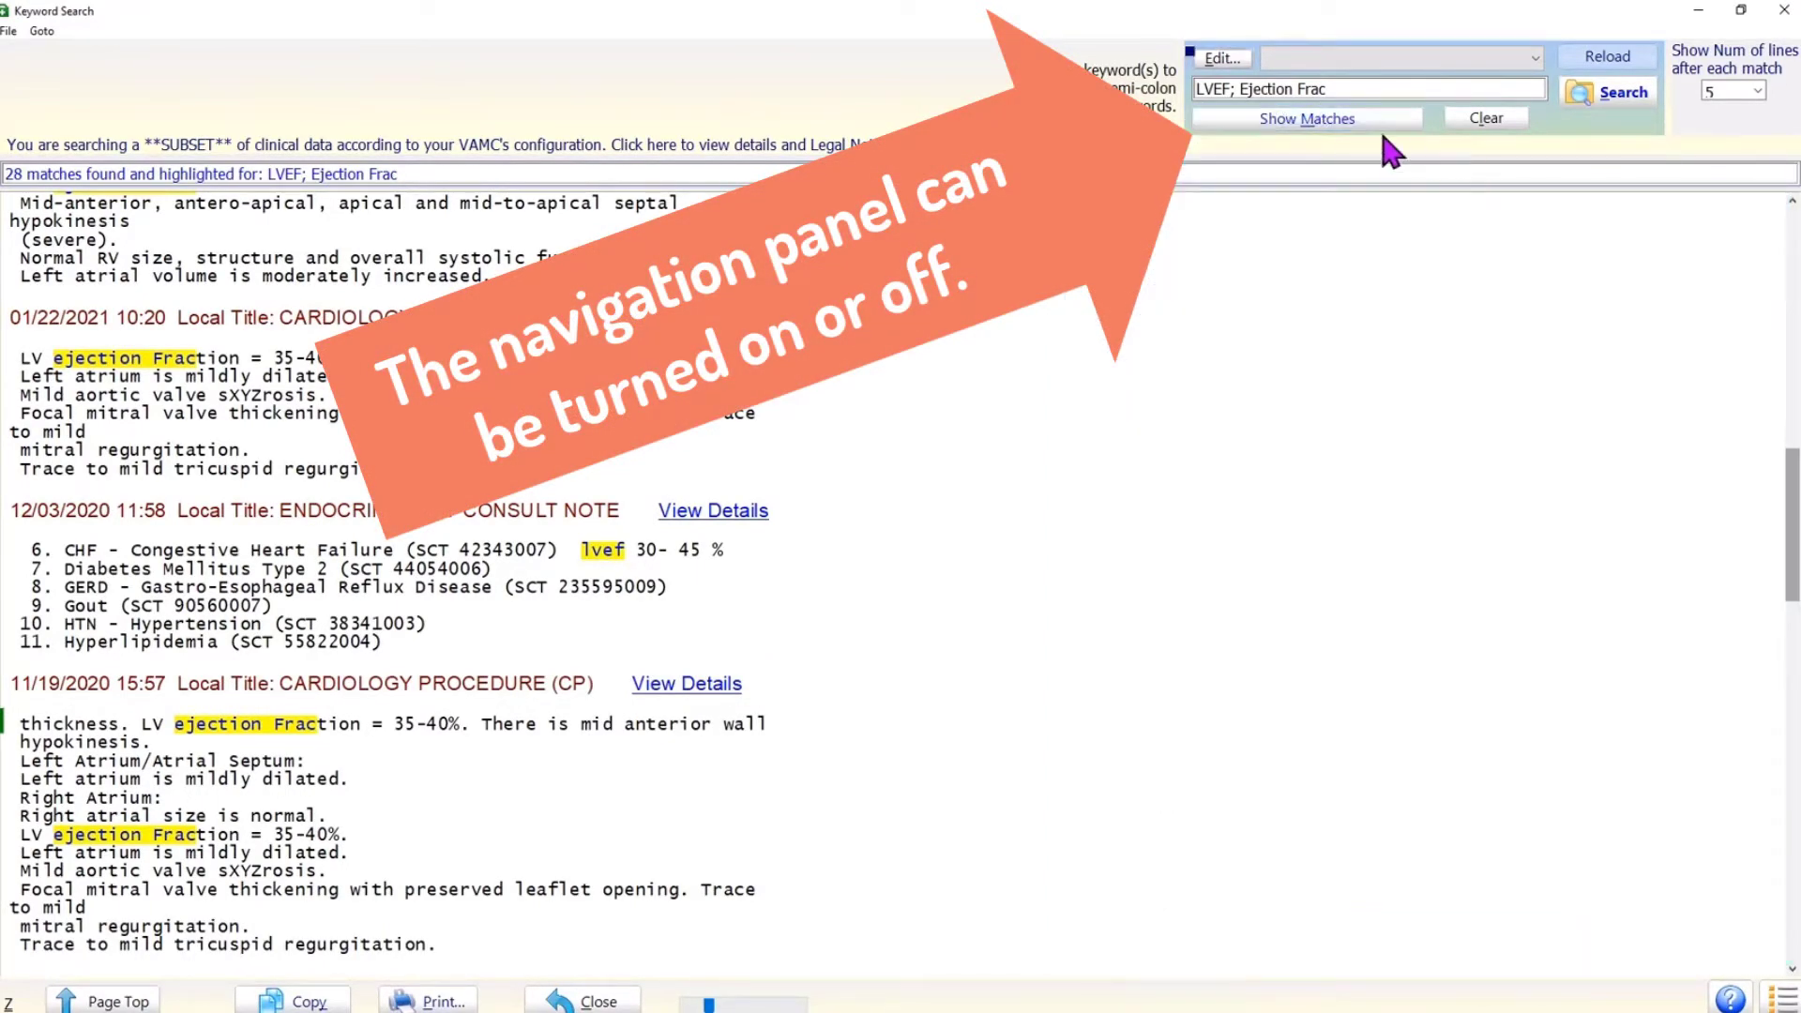
left_click(1358, 122)
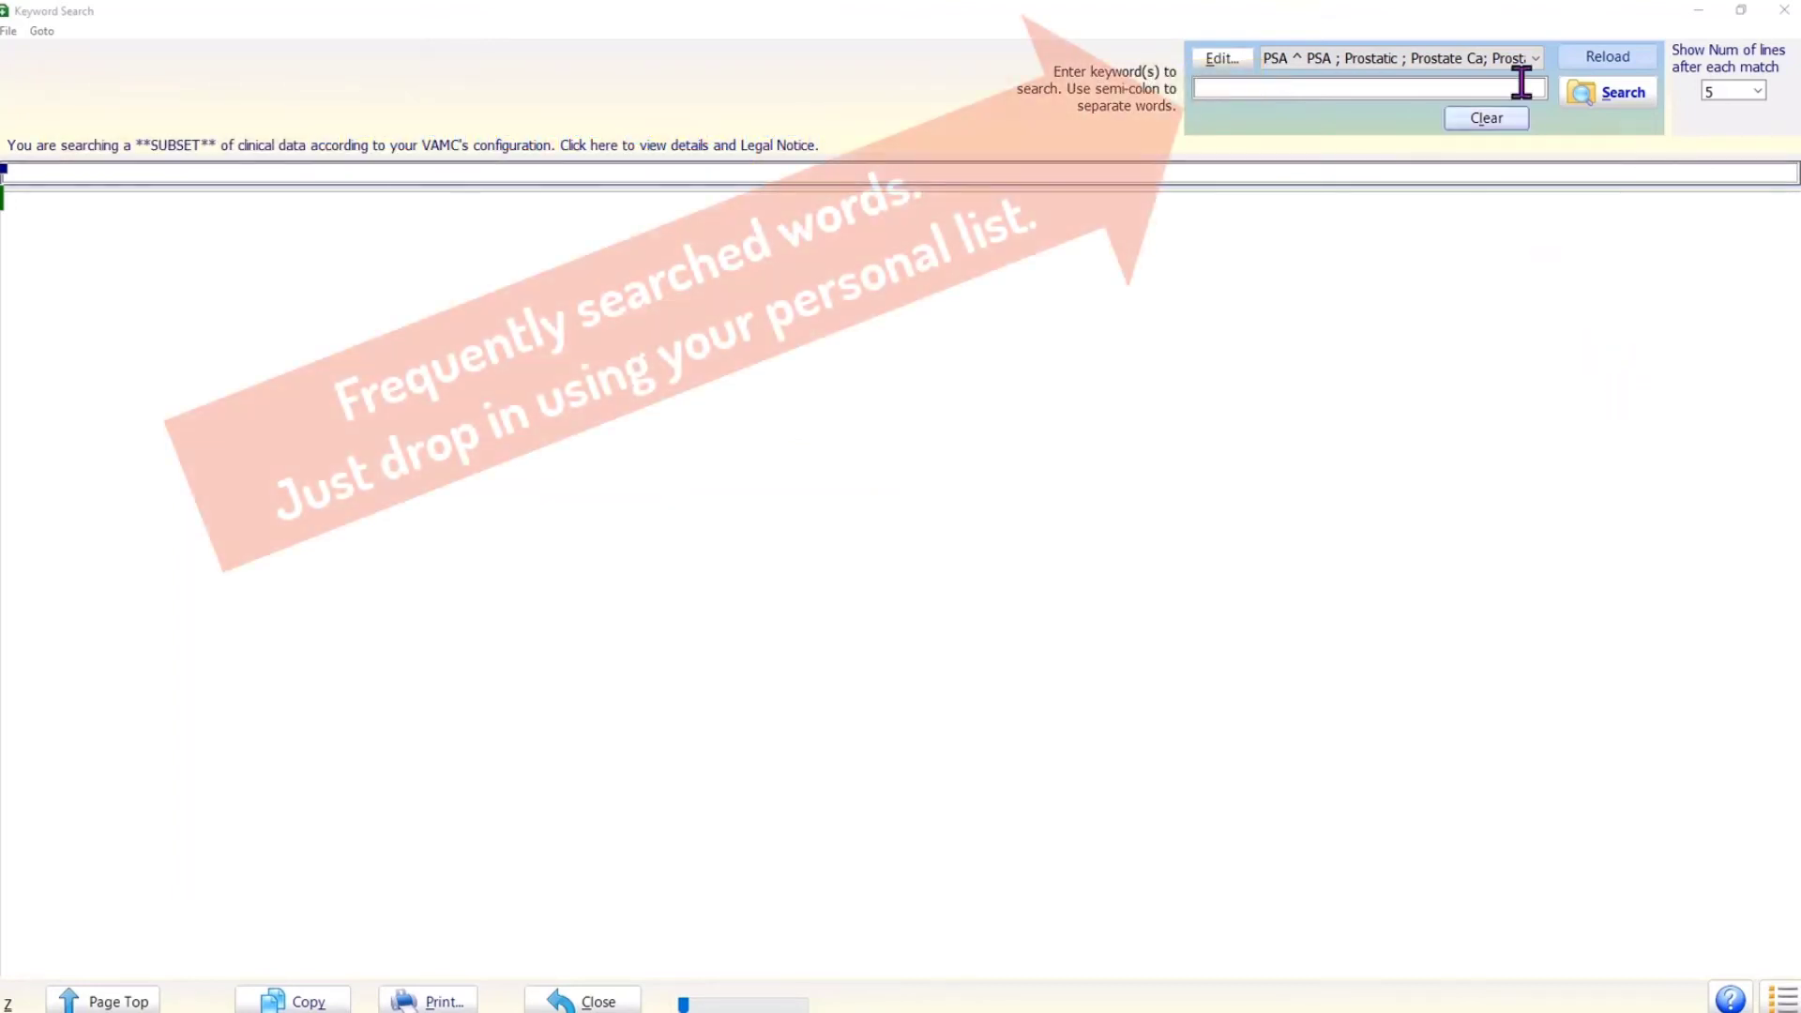
- Load the saved Immun profile (Pneumov; Prevnar; HPV; Zoster; Shinglix) as keywords and search the clinical data
left_click(1537, 58)
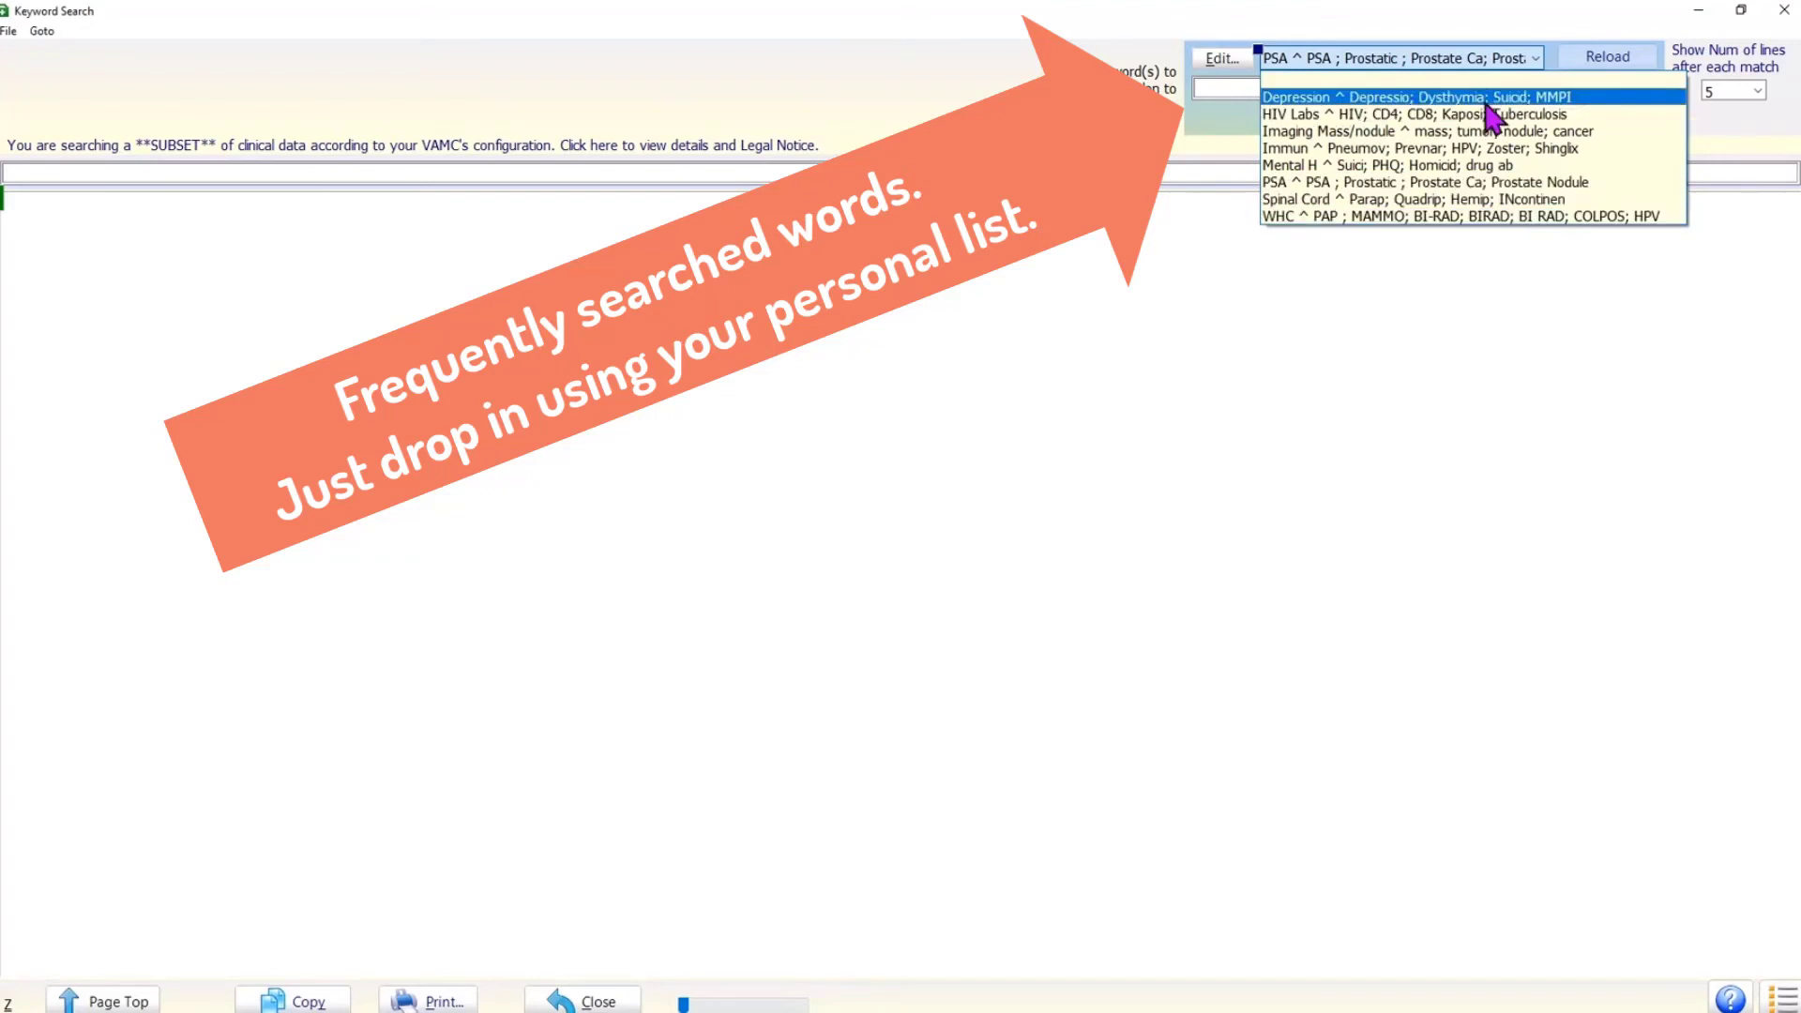
left_click(1426, 79)
left_click(1487, 272)
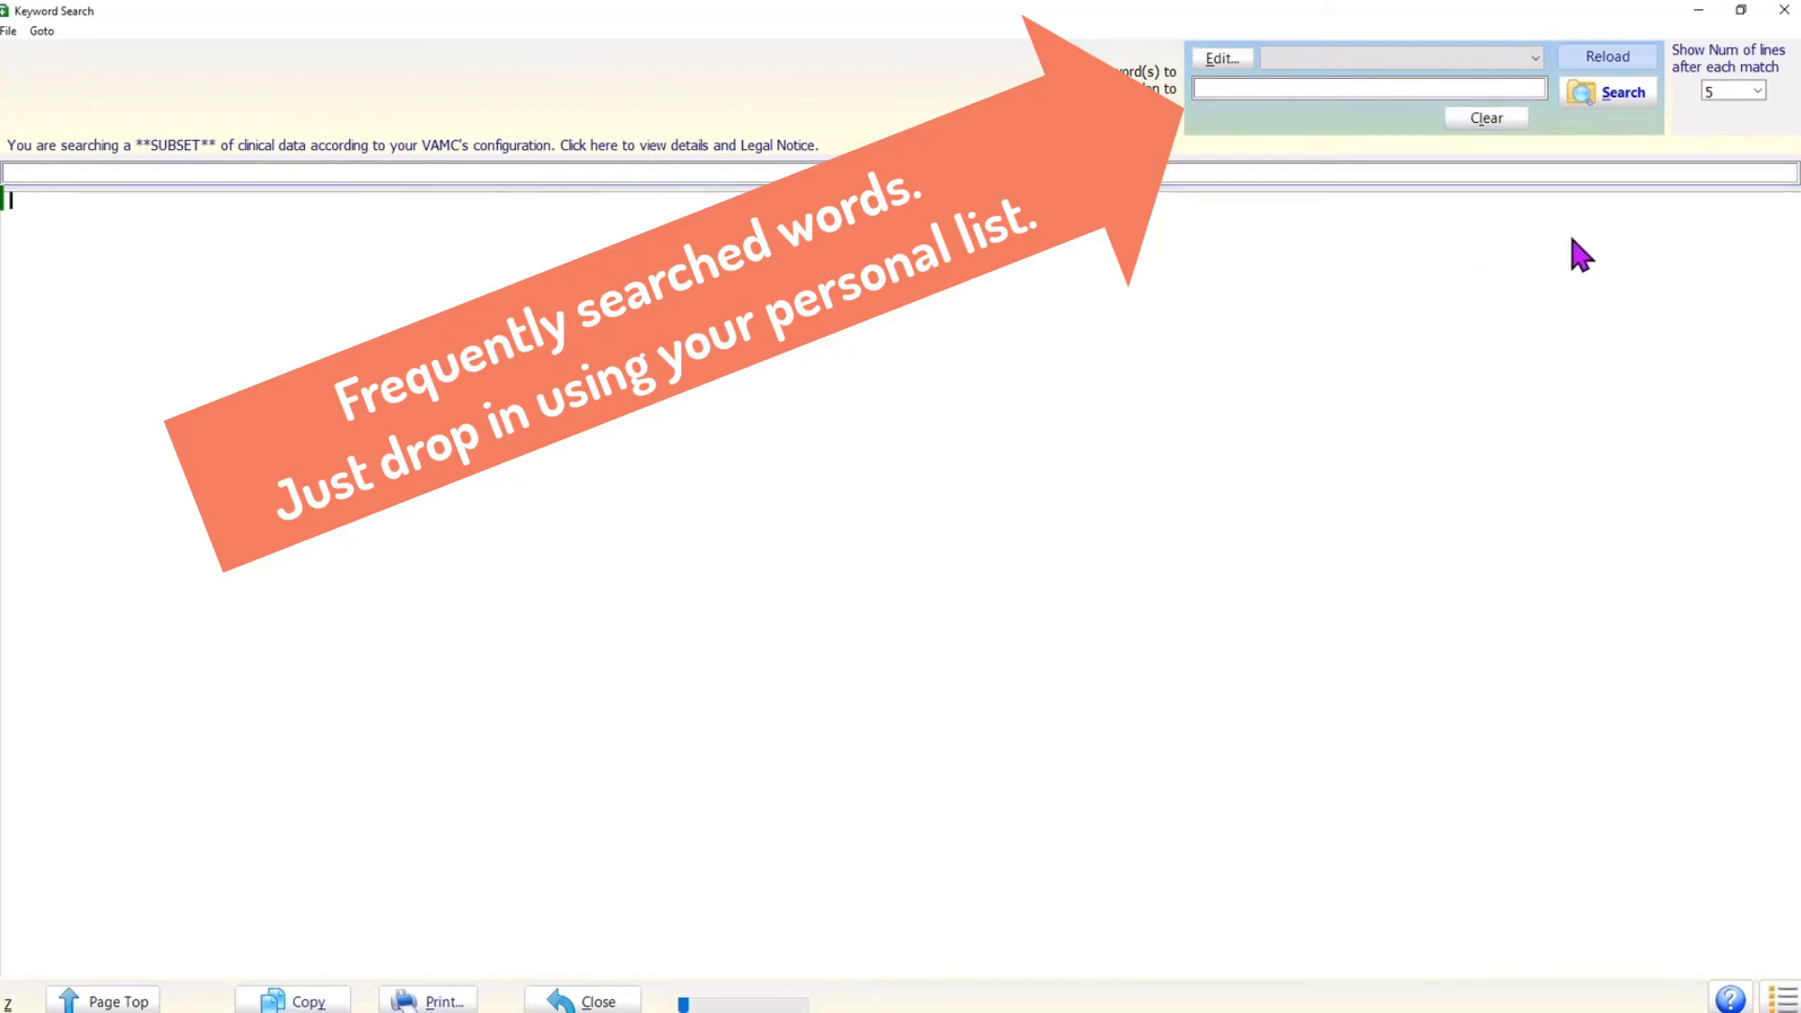
left_click(1533, 56)
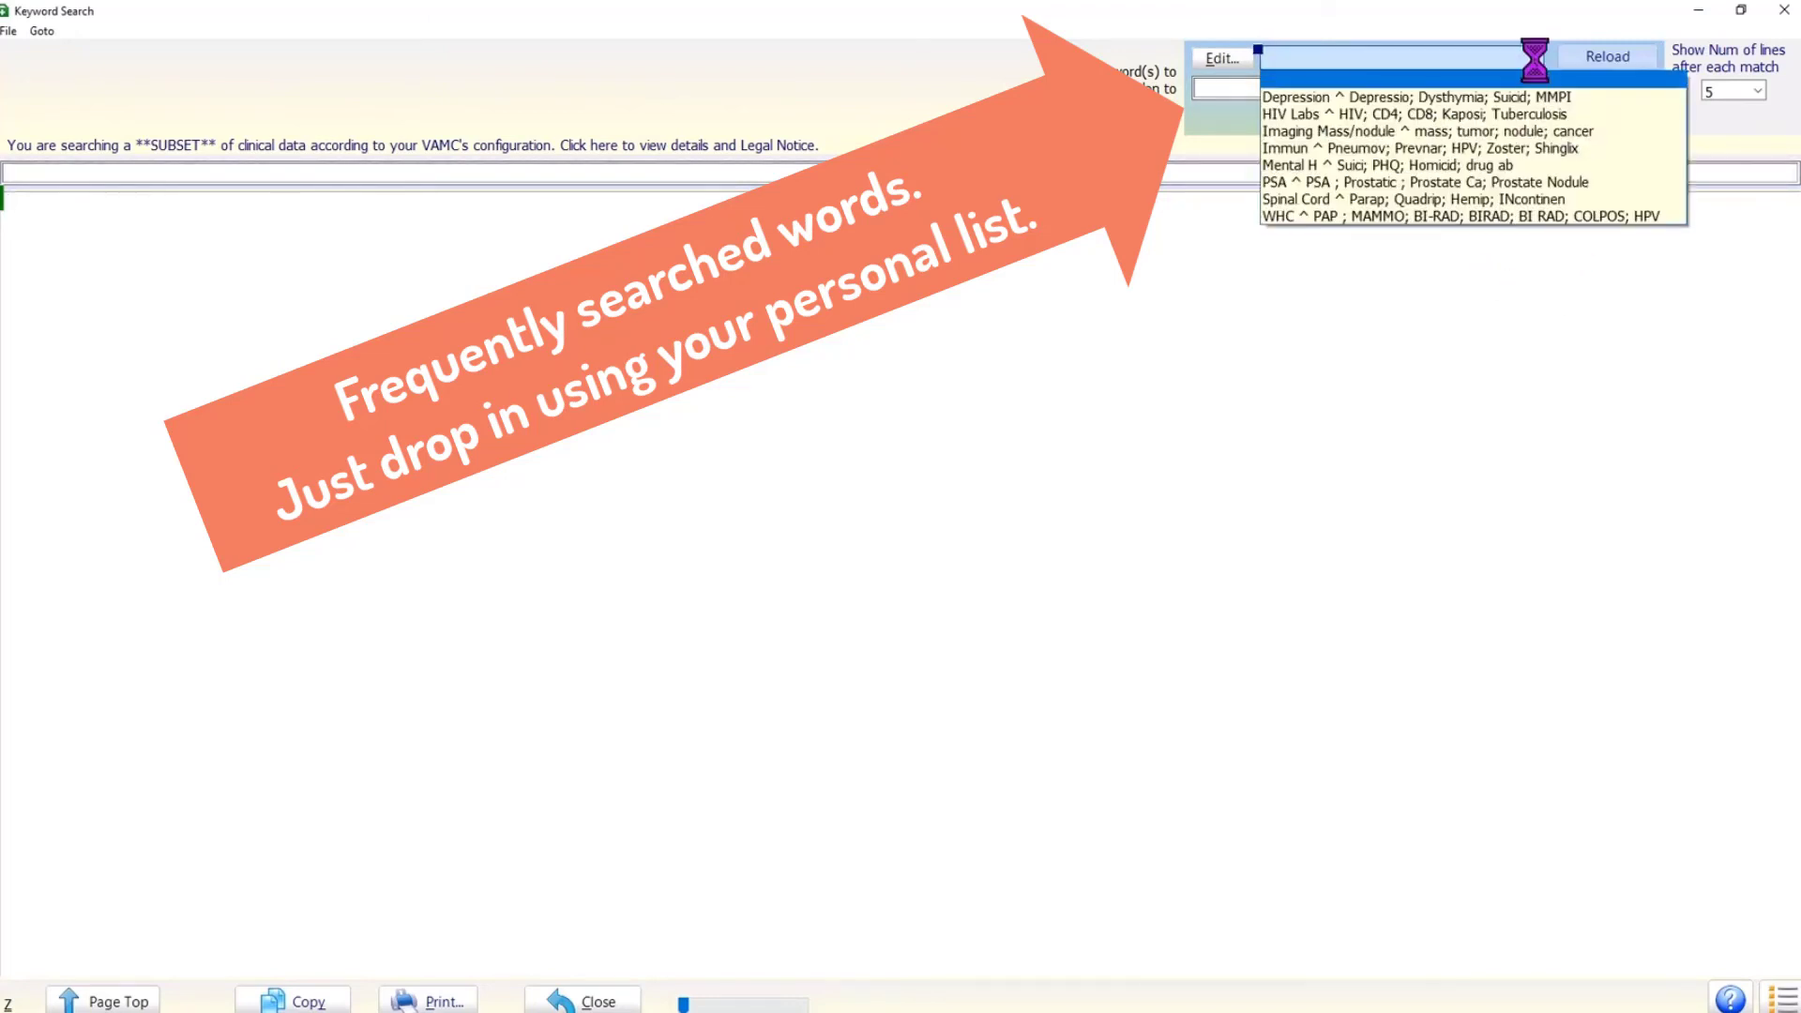
left_click(1516, 148)
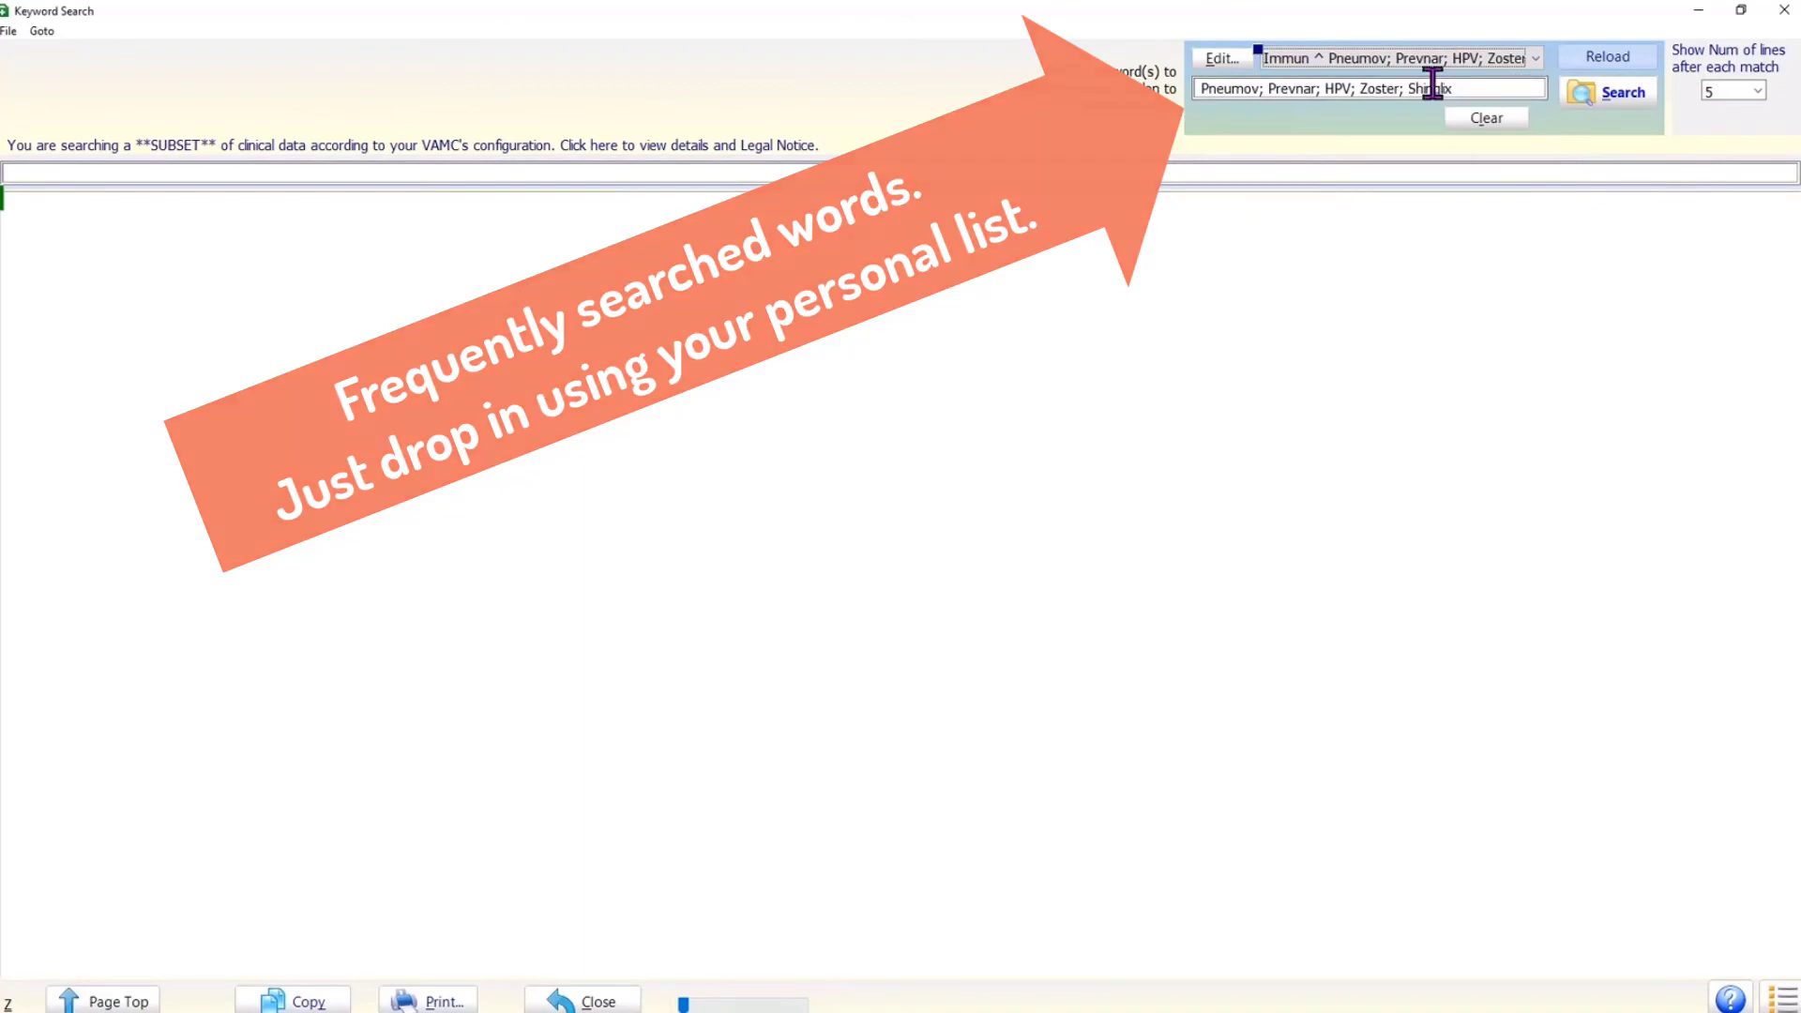
left_click(1595, 103)
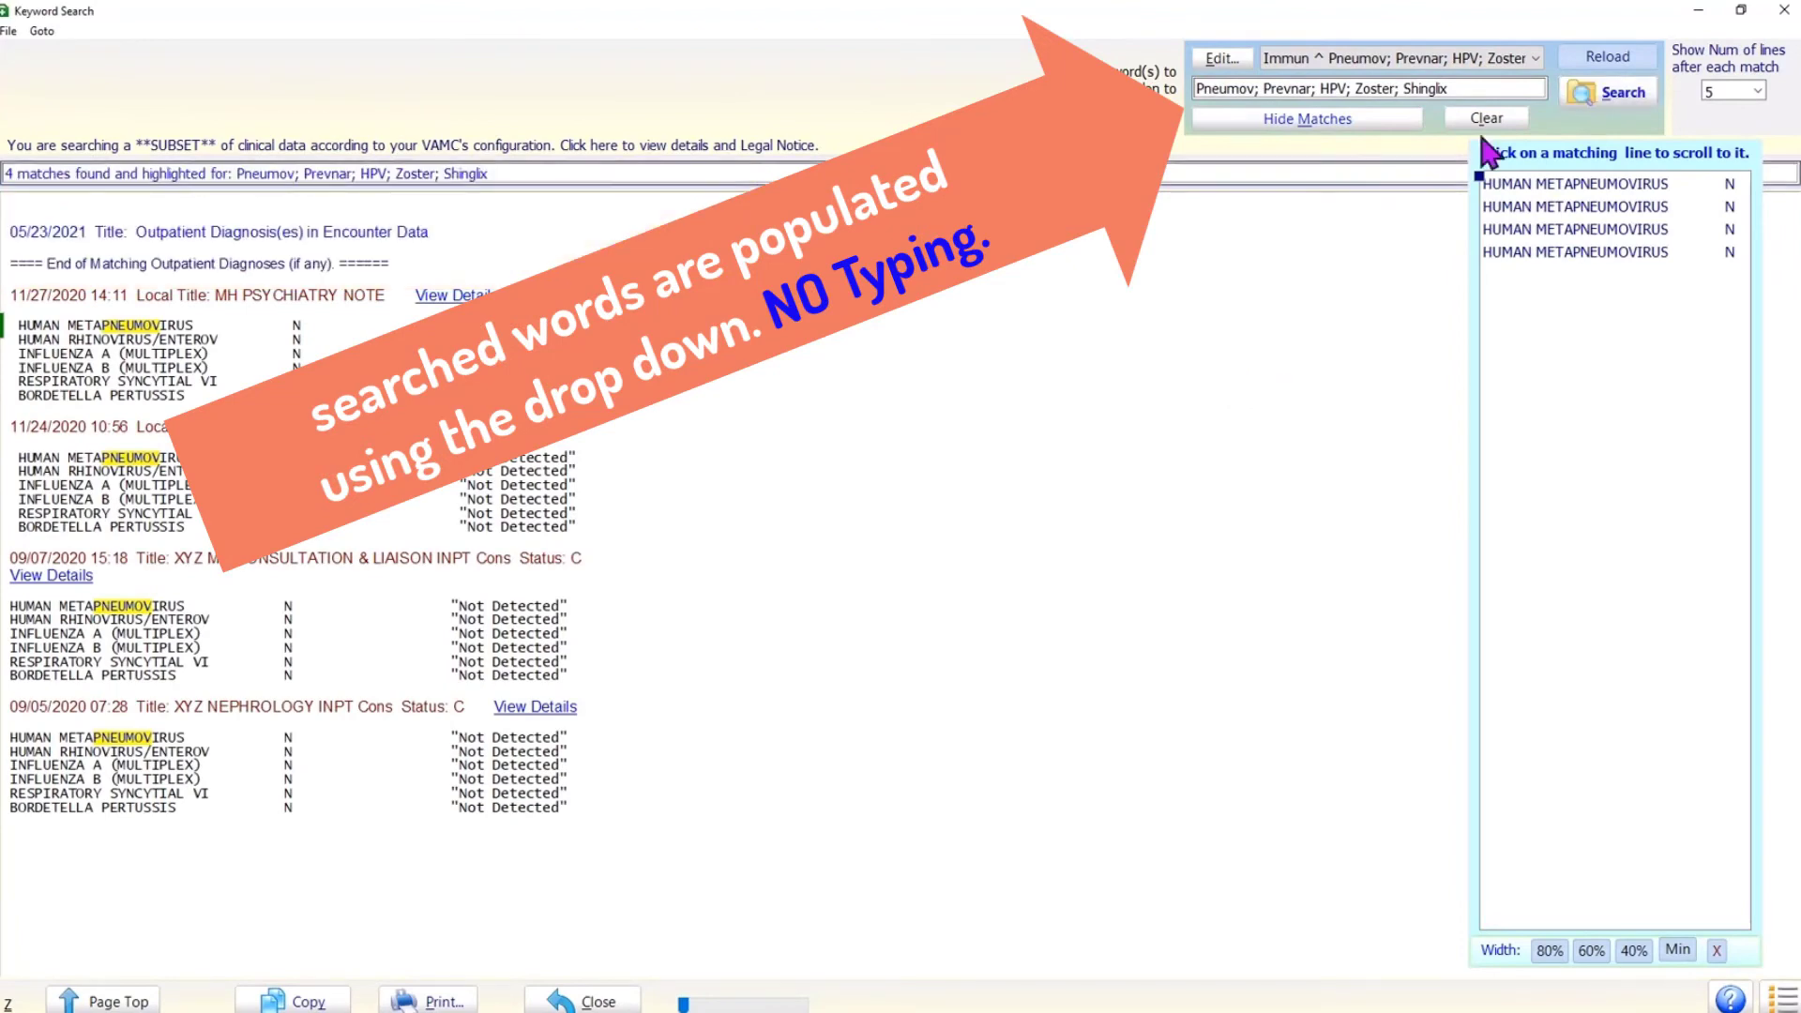
- Load the saved Mental H profile (Suici; PHQ; Homicid; drug ab) as keywords and search the clinical data
left_click(1537, 60)
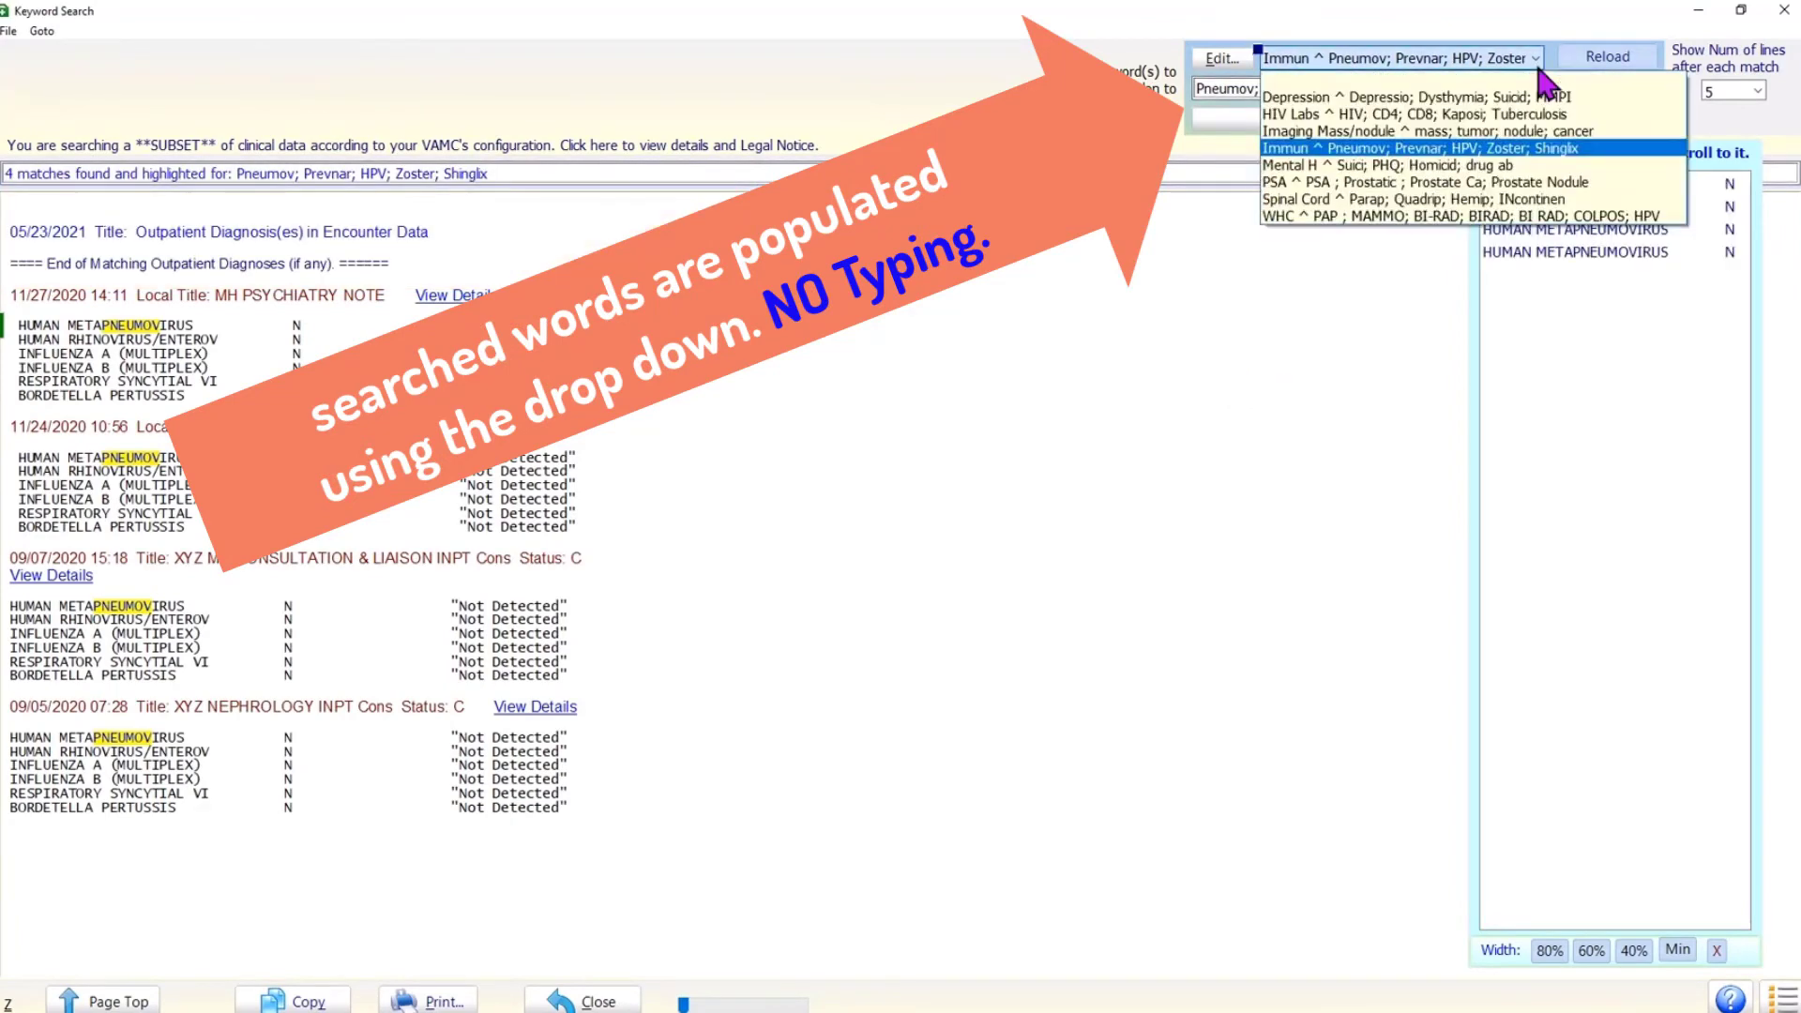
left_click(1499, 164)
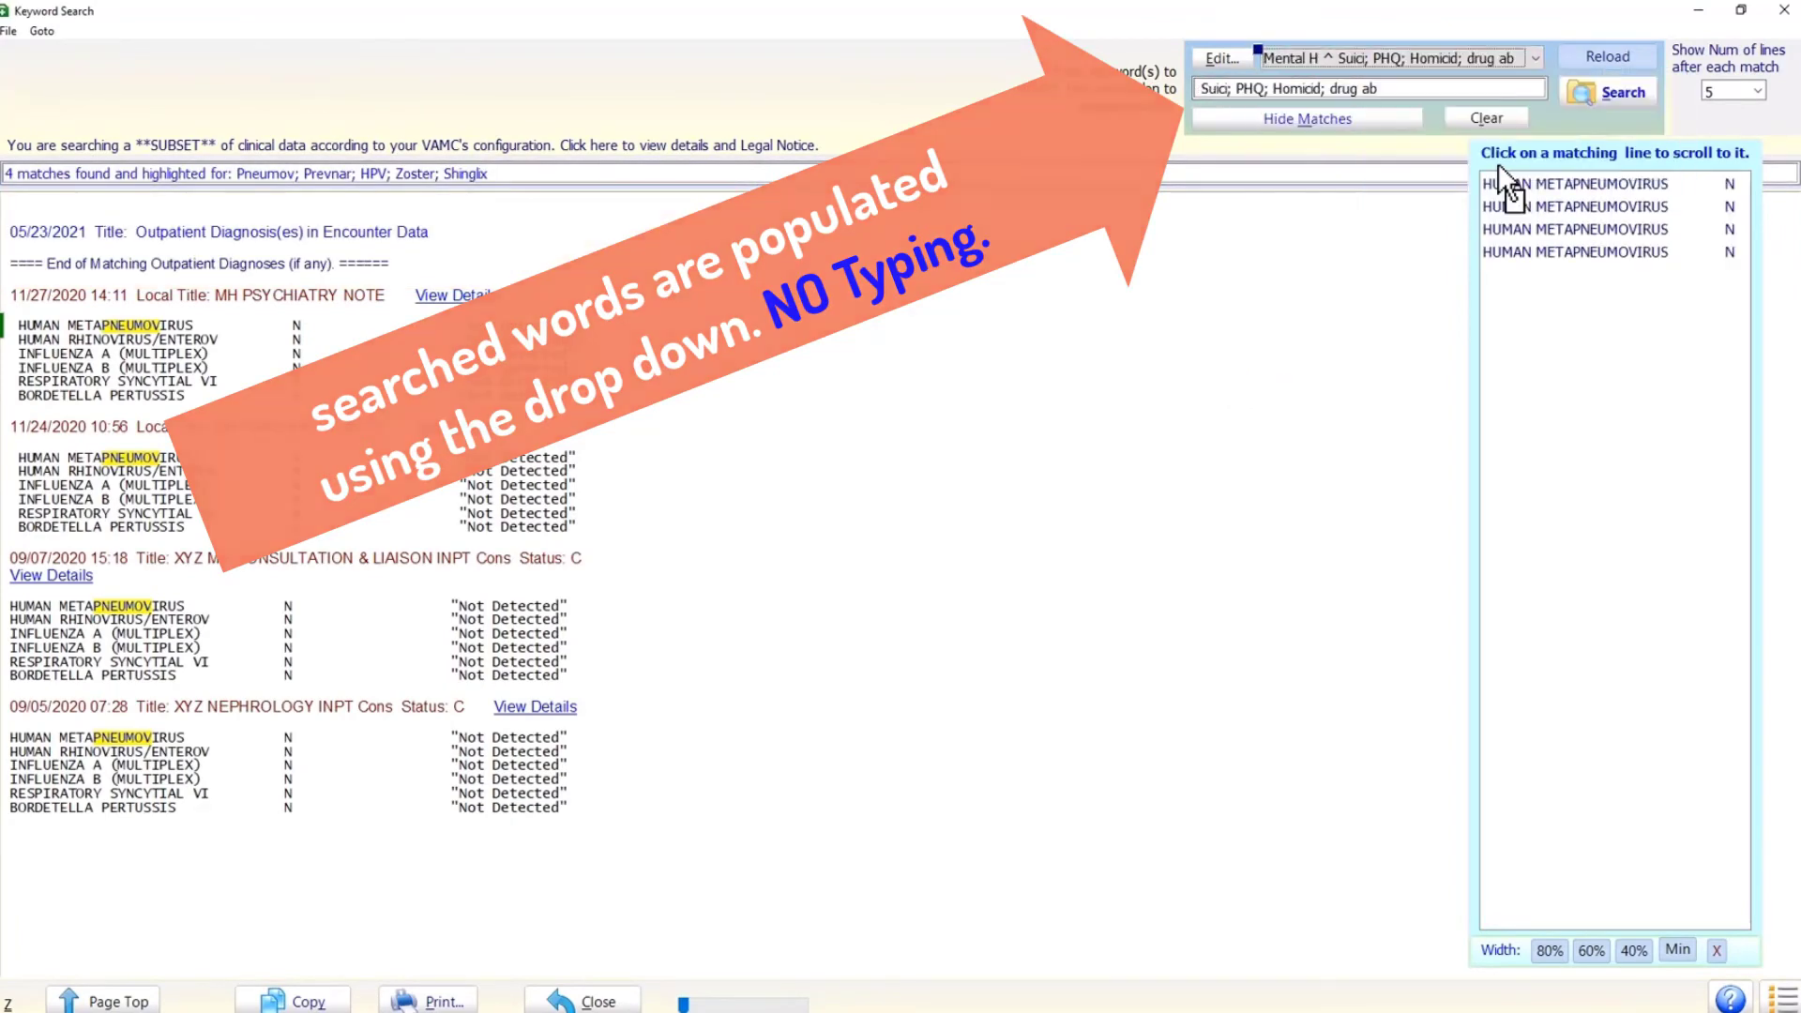
left_click(1610, 98)
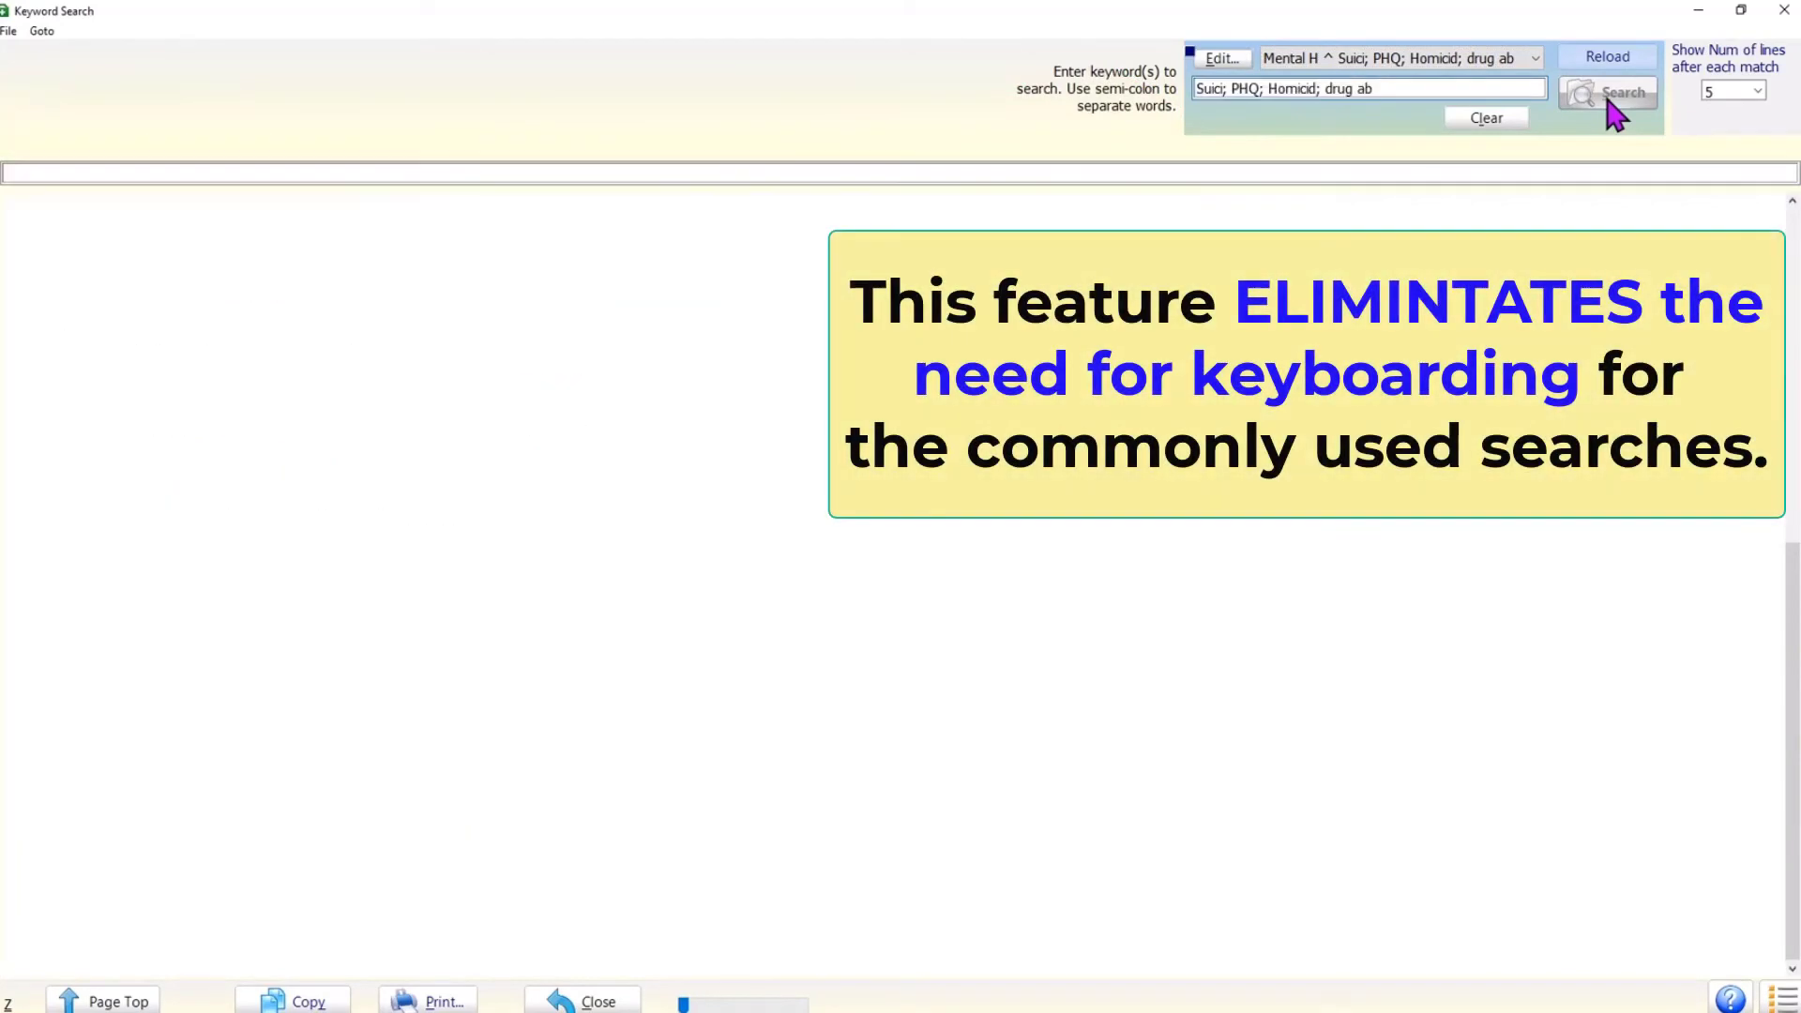
- Load the saved PSA profile (PSA; Prostatic; Prostate Ca; Prostate Nodule) as keywords and search the clinical data
left_click(1535, 54)
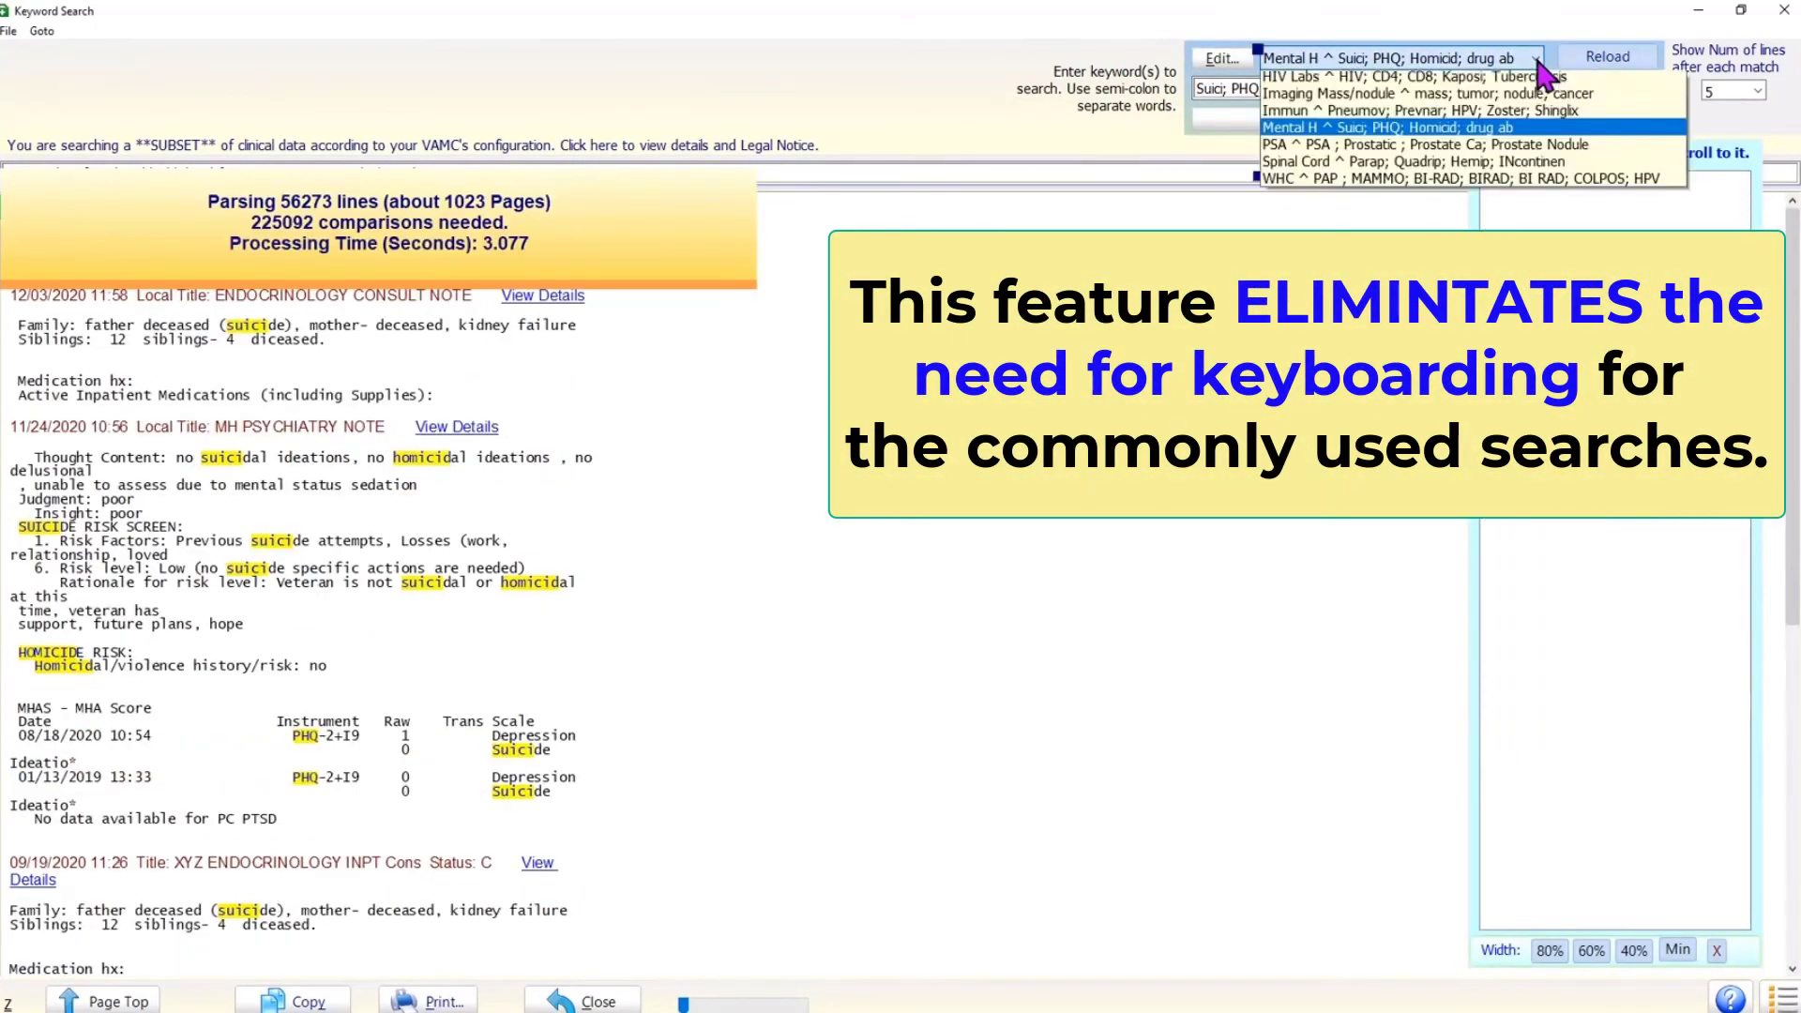
left_click(1475, 183)
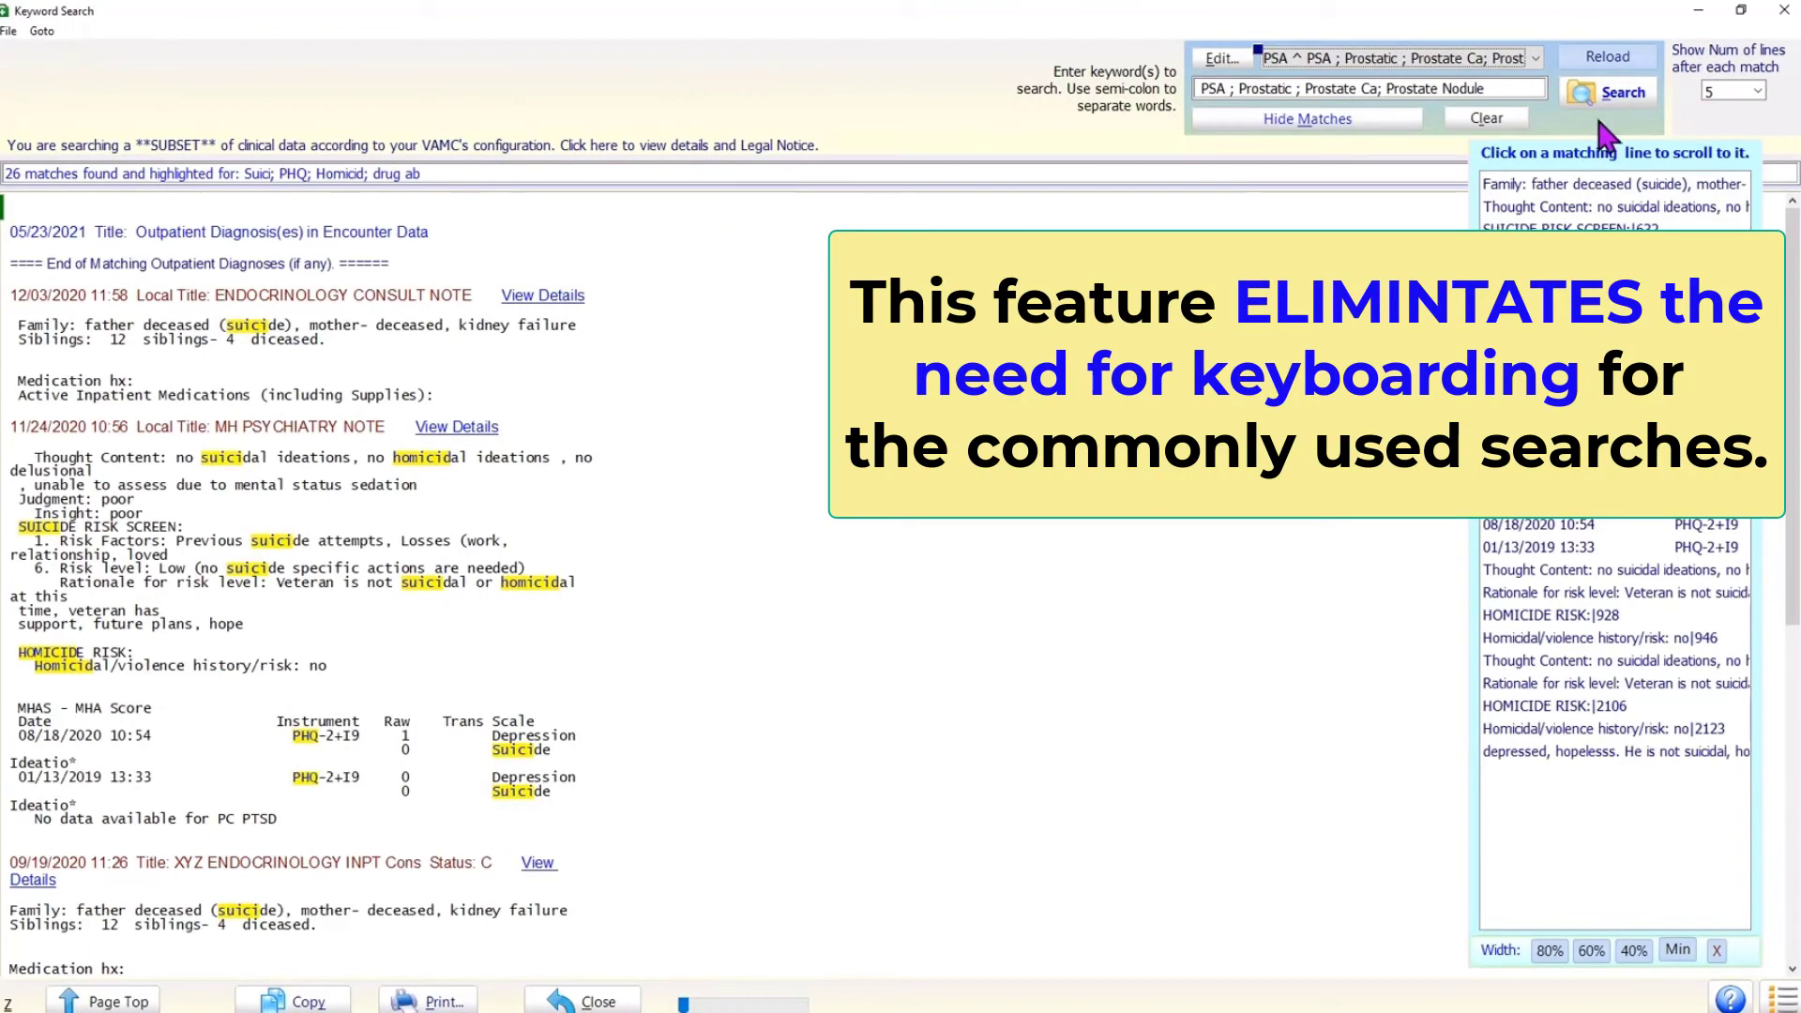
left_click(1622, 97)
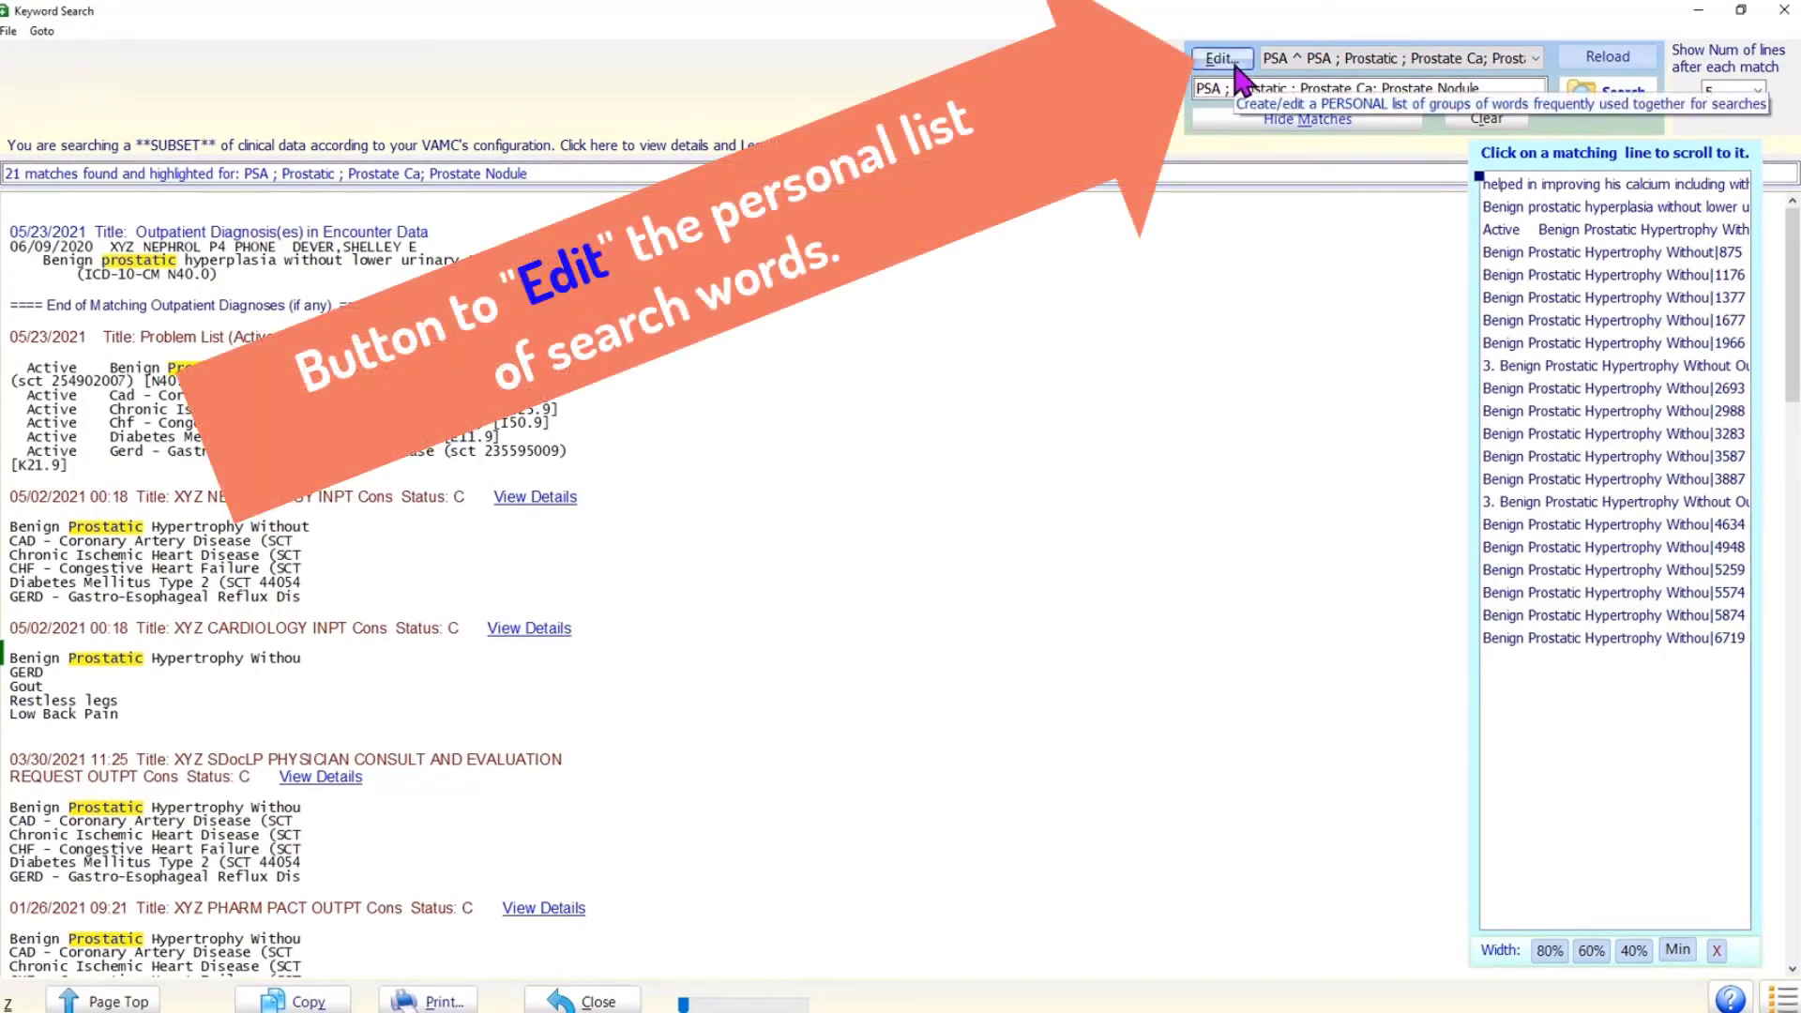
- Open the personal search word list for editing, enlarge the directions area and add COVID to the end of the Immun profile
left_click(1232, 64)
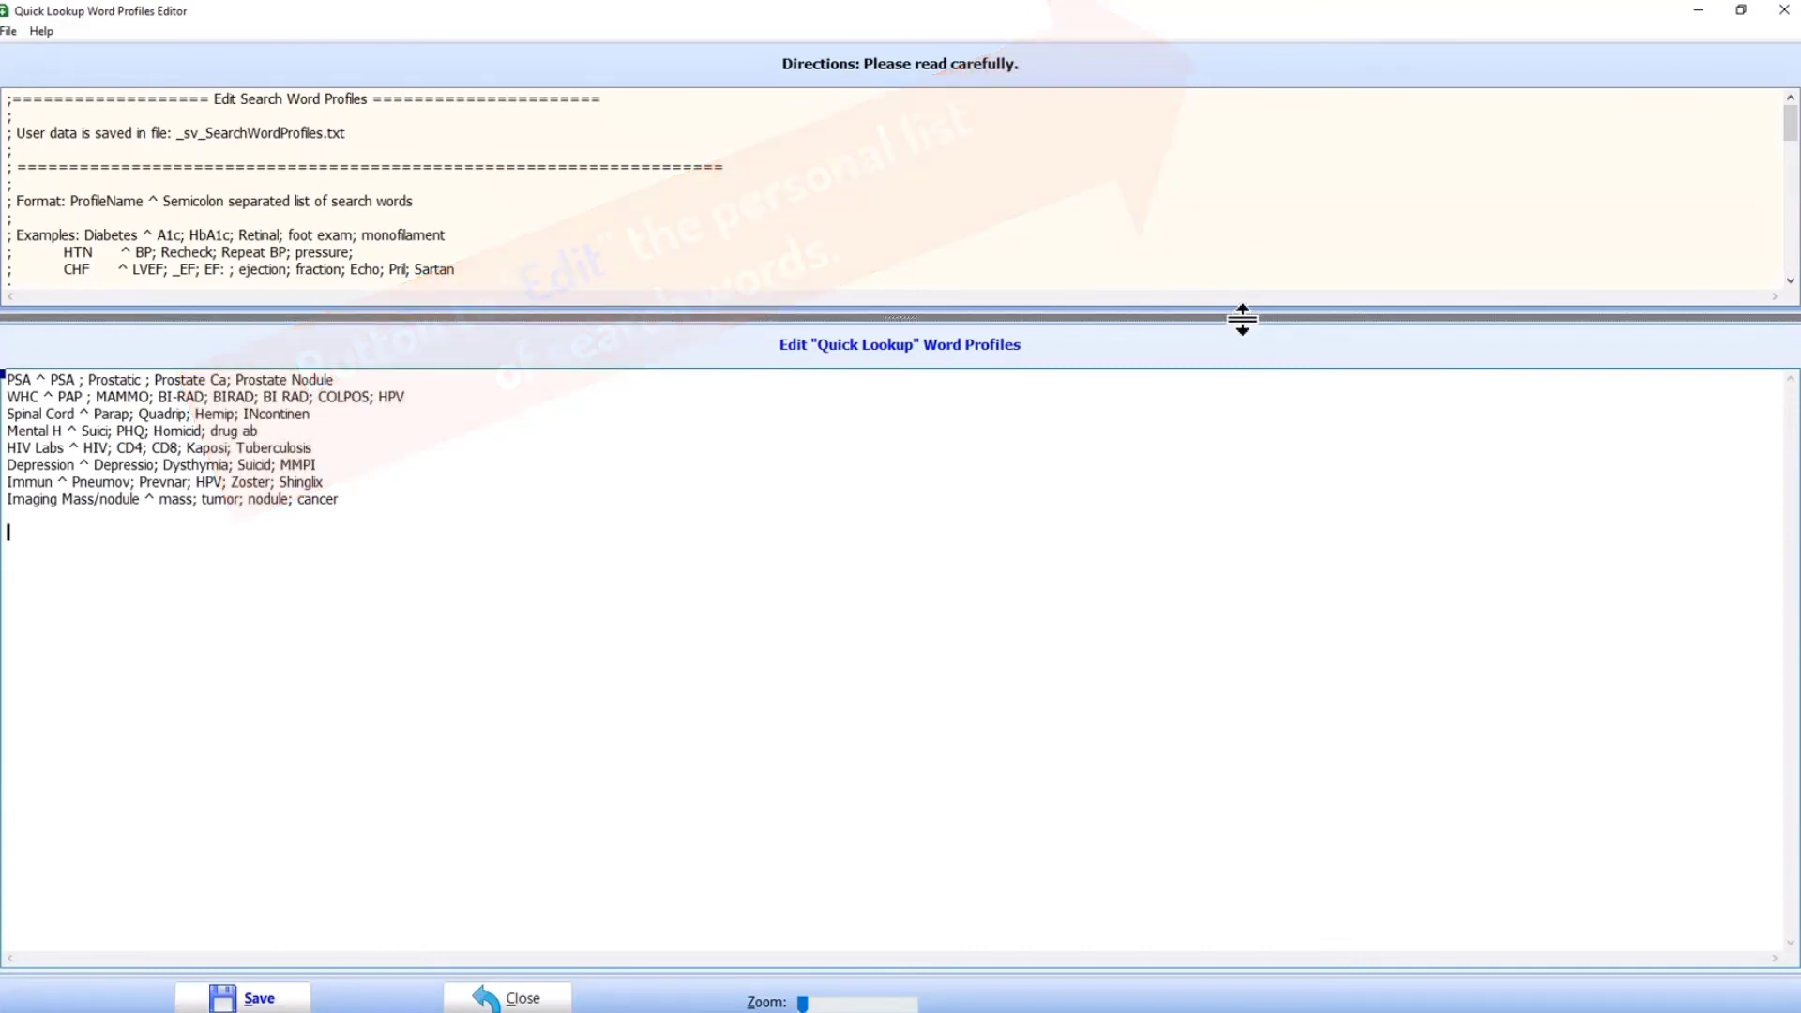
left_click_drag(1242, 319, 1236, 424)
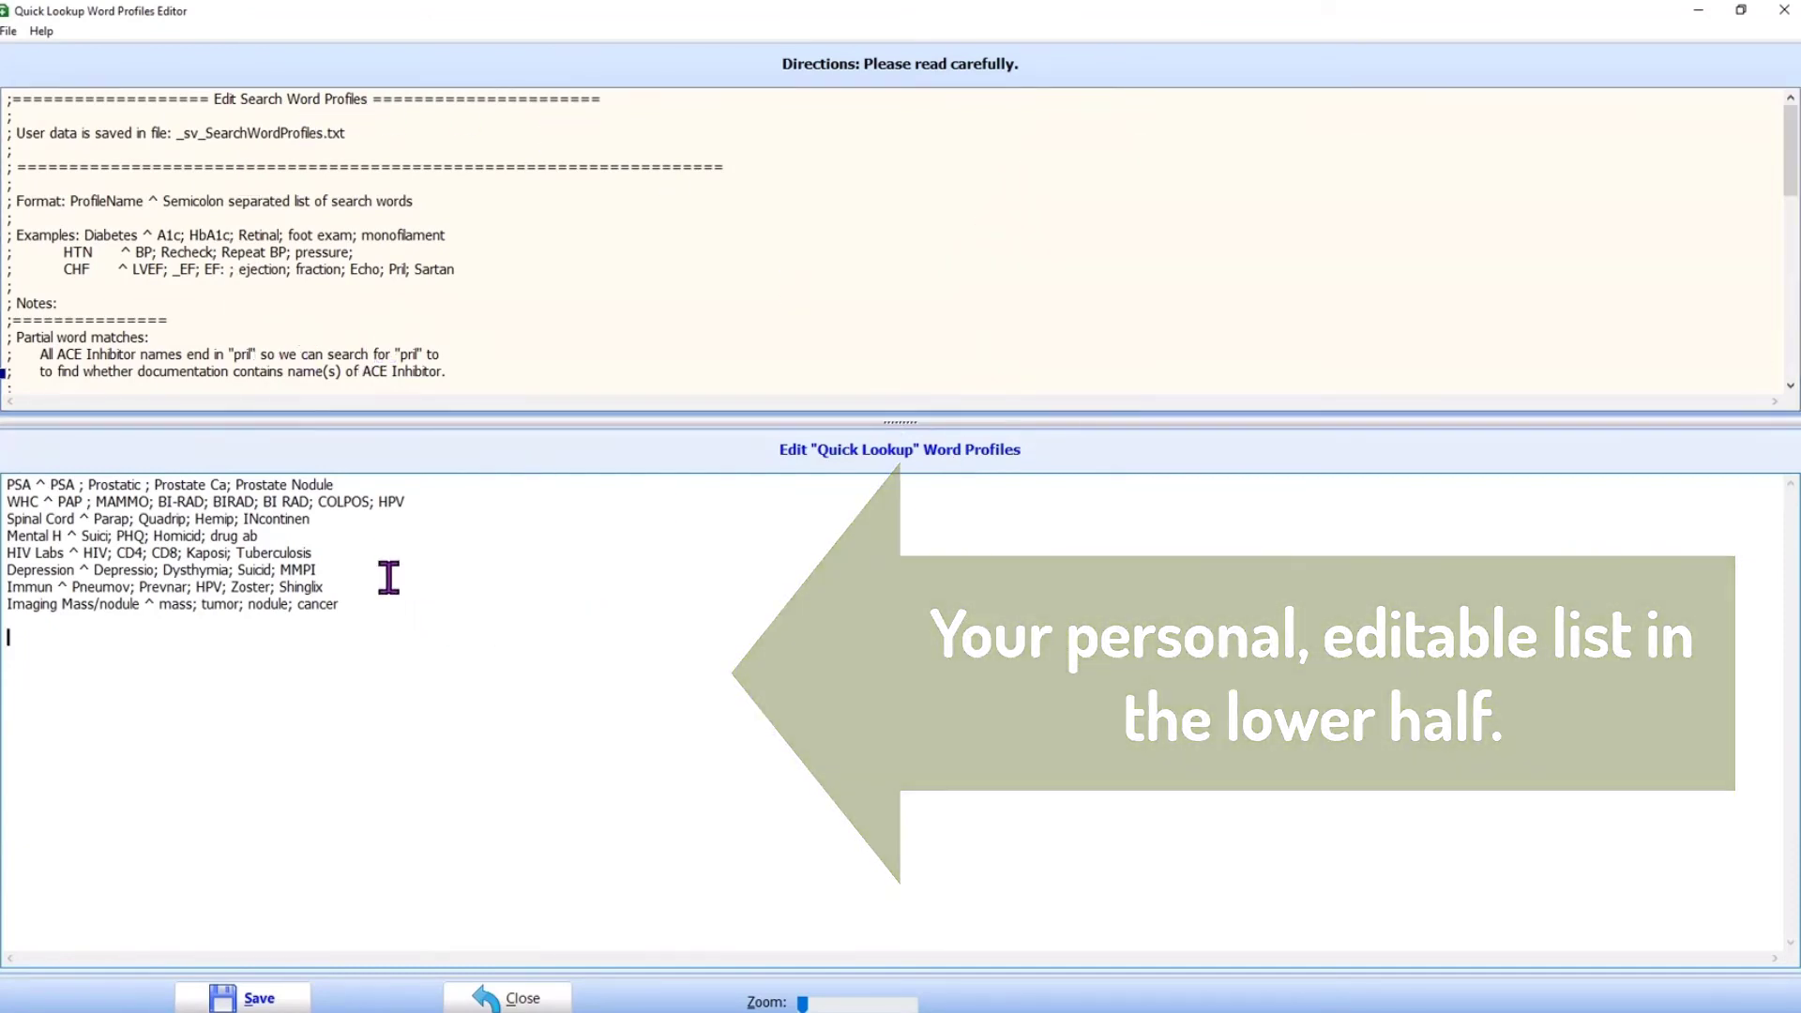
left_click(340, 587)
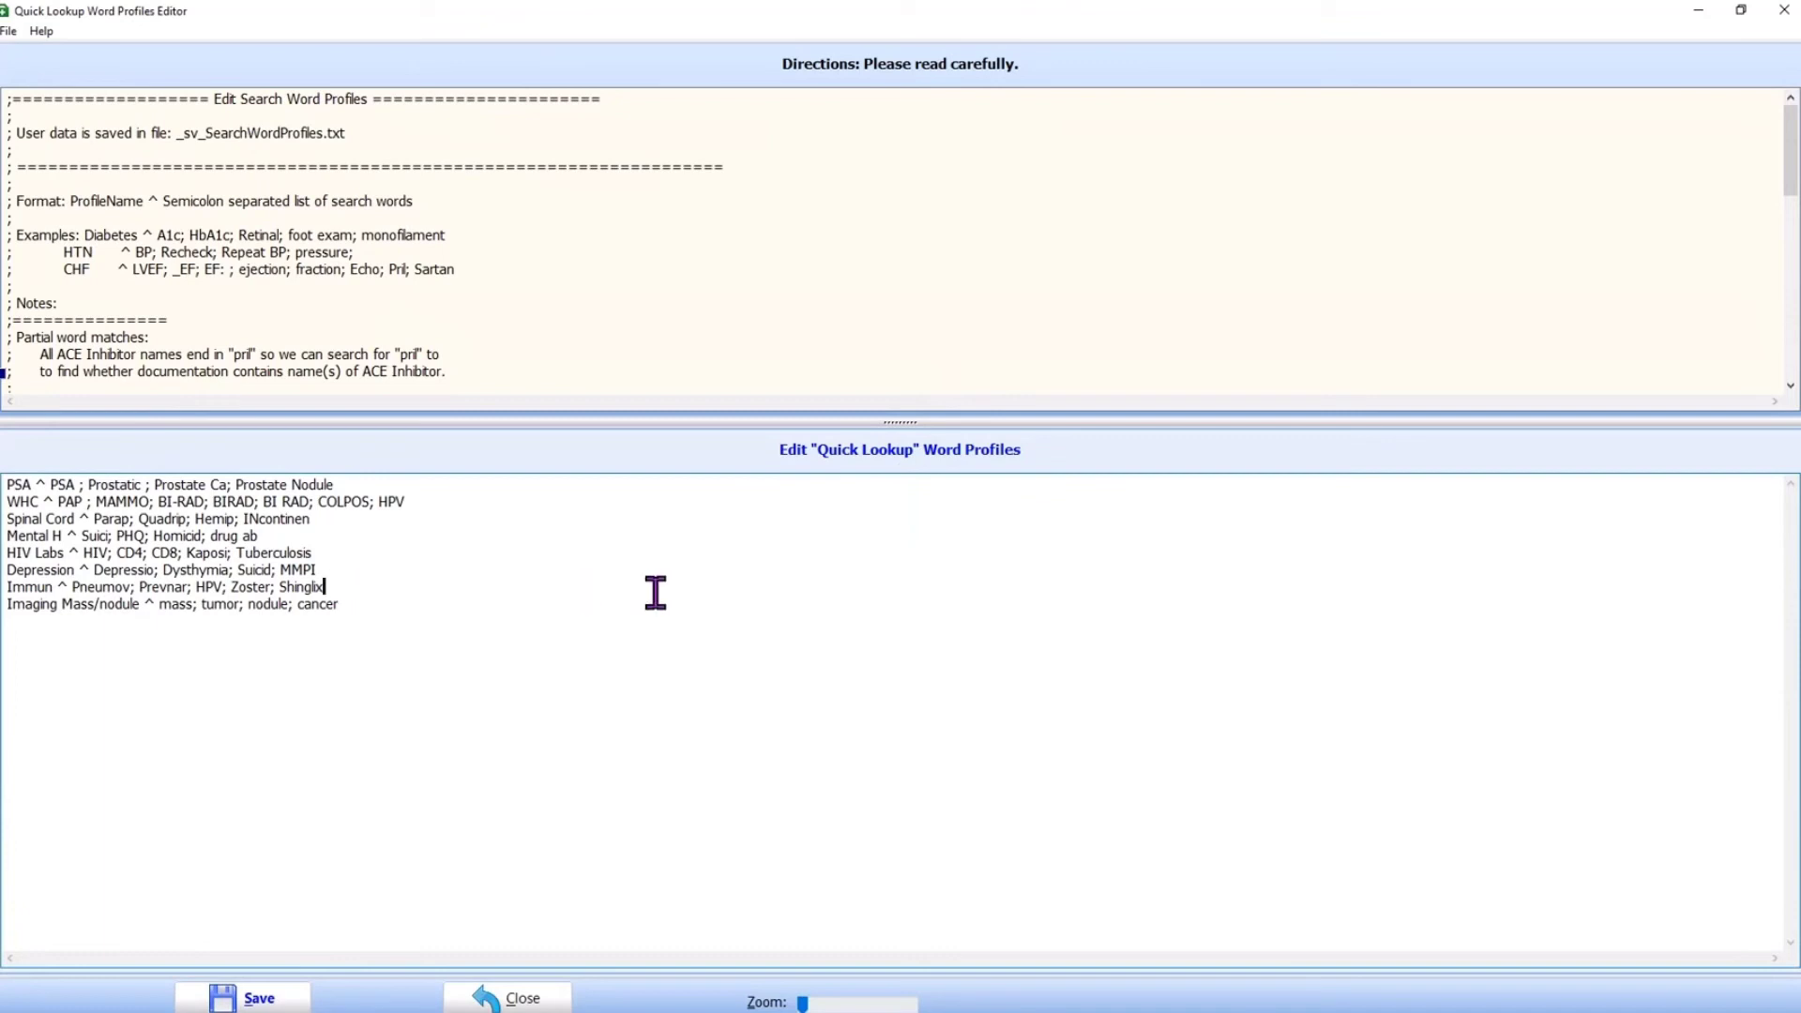
type("; COV")
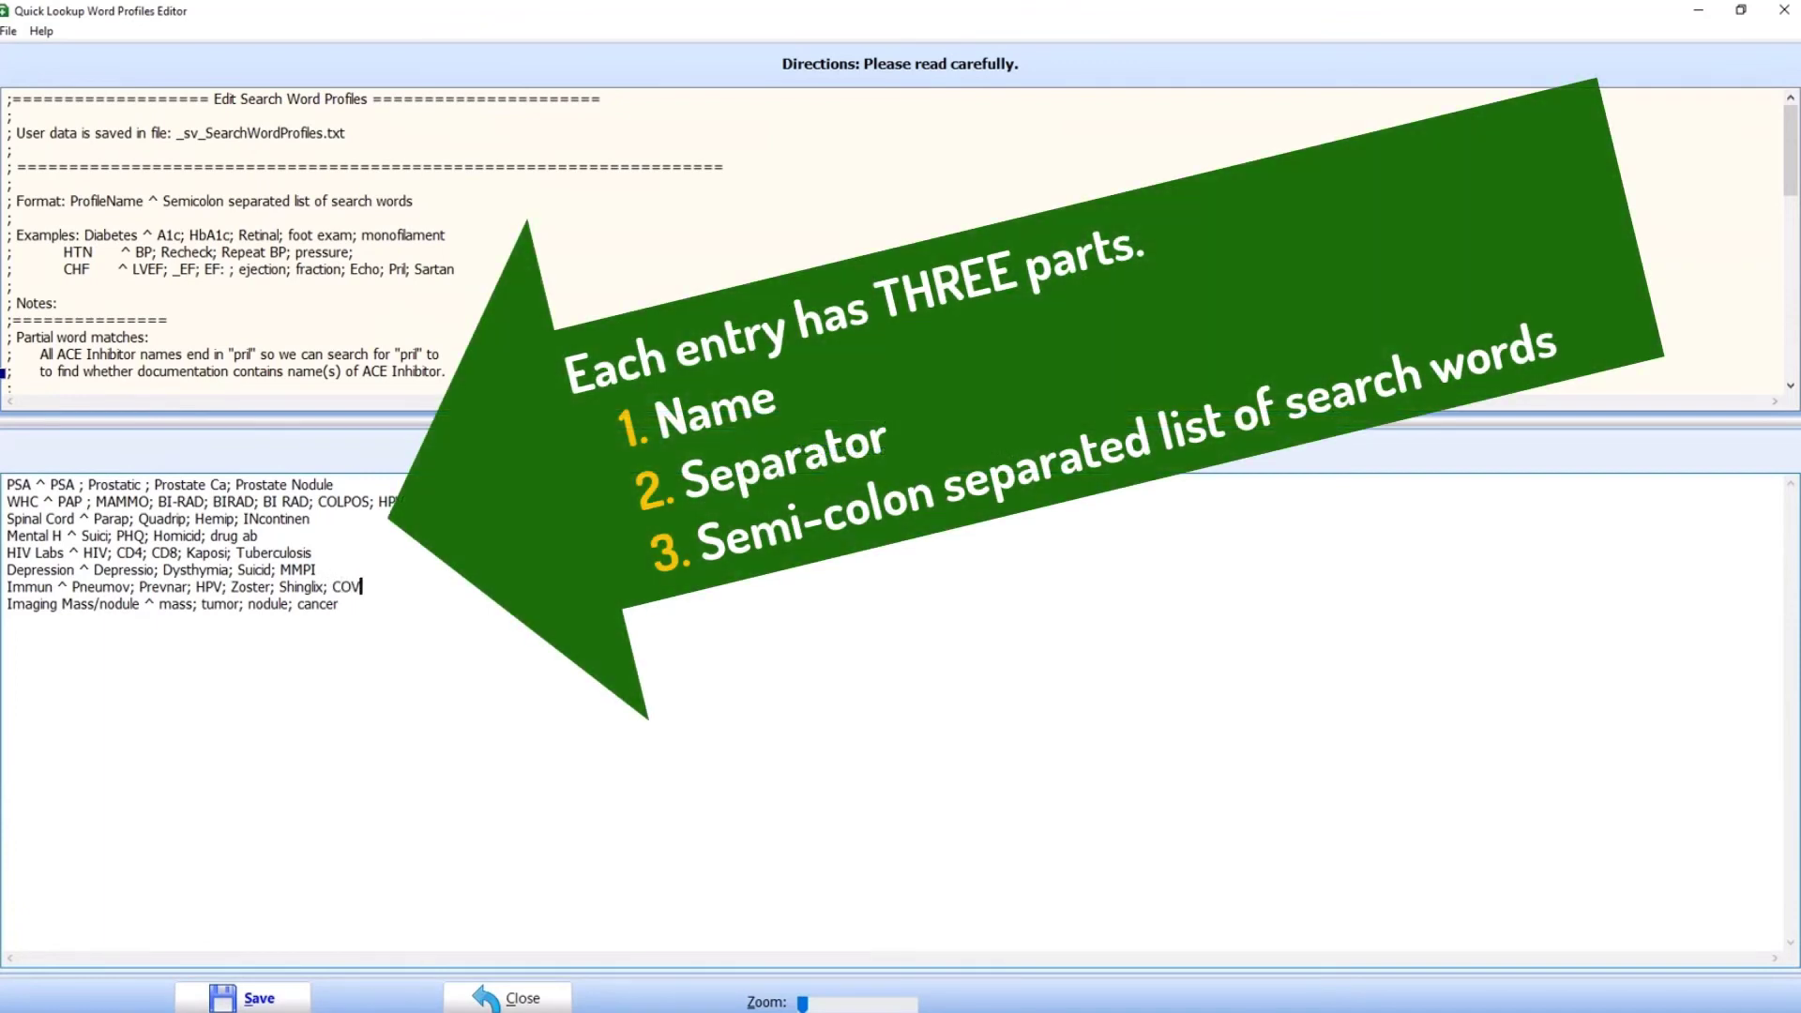
type("ID")
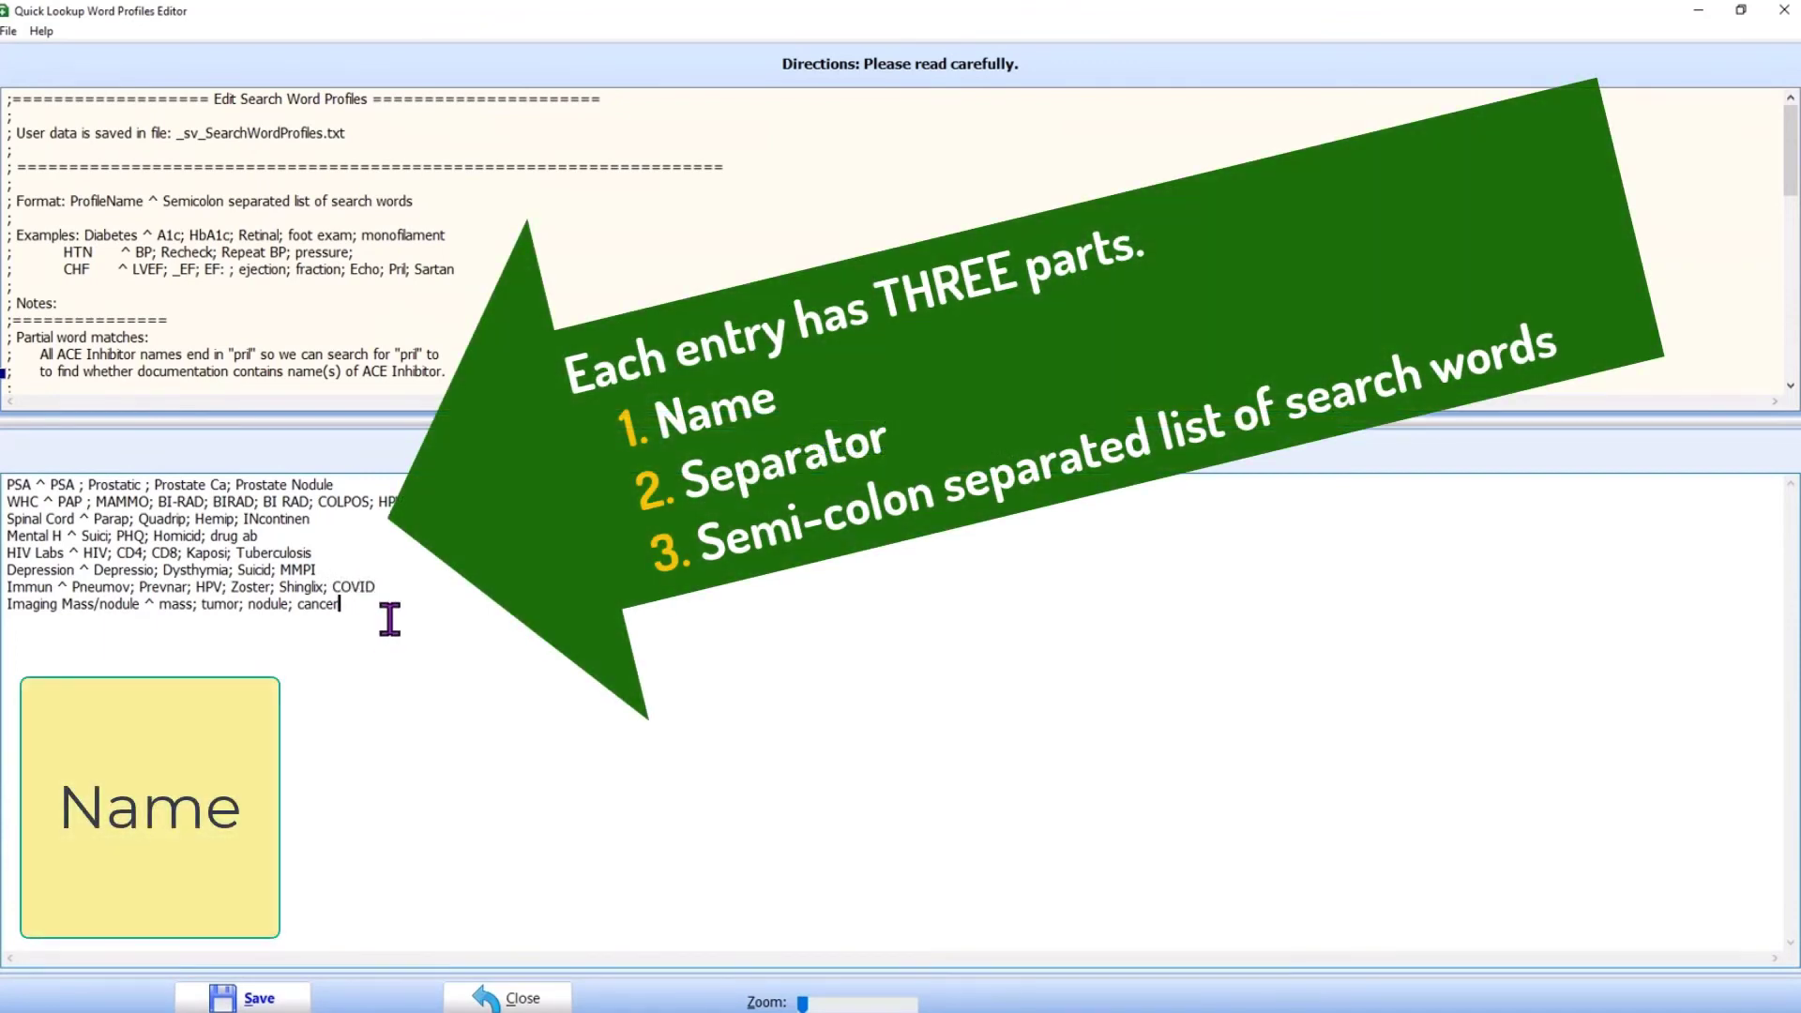
- Add Malign to the end of the Imaging Mass/nodule profile, save the word profiles and close the editor
type("; Malign")
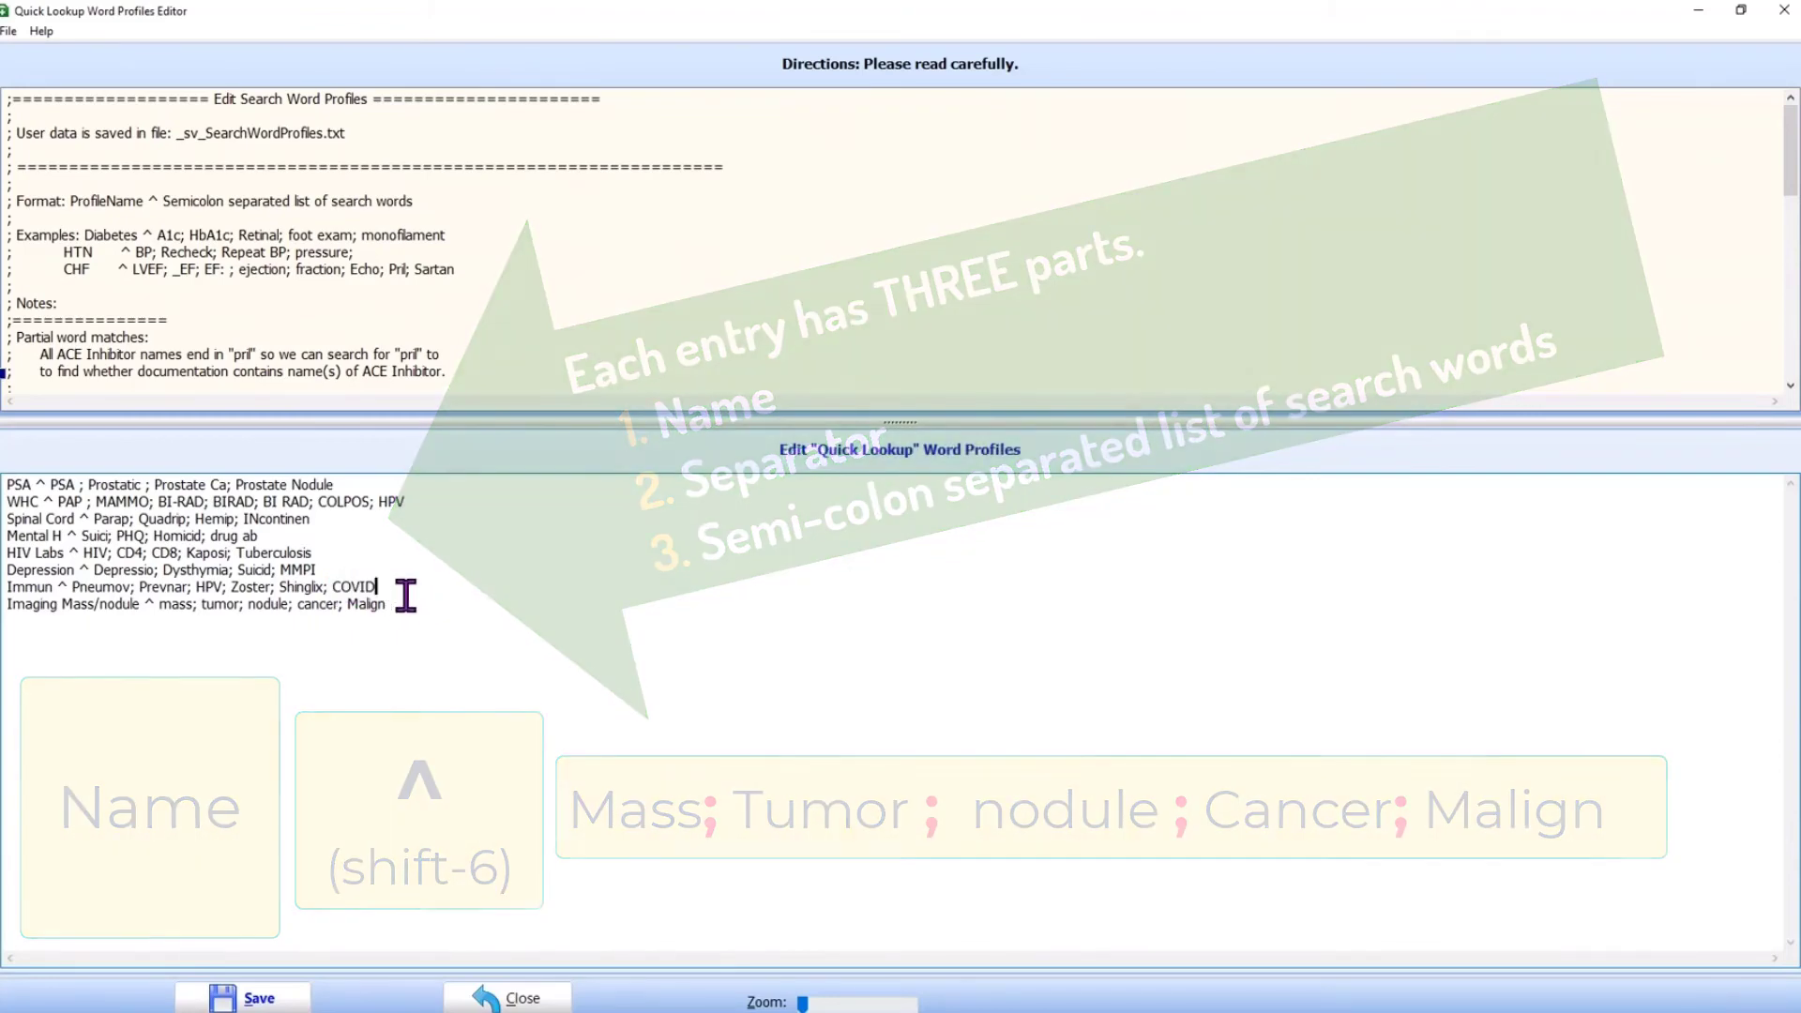
left_click(271, 1005)
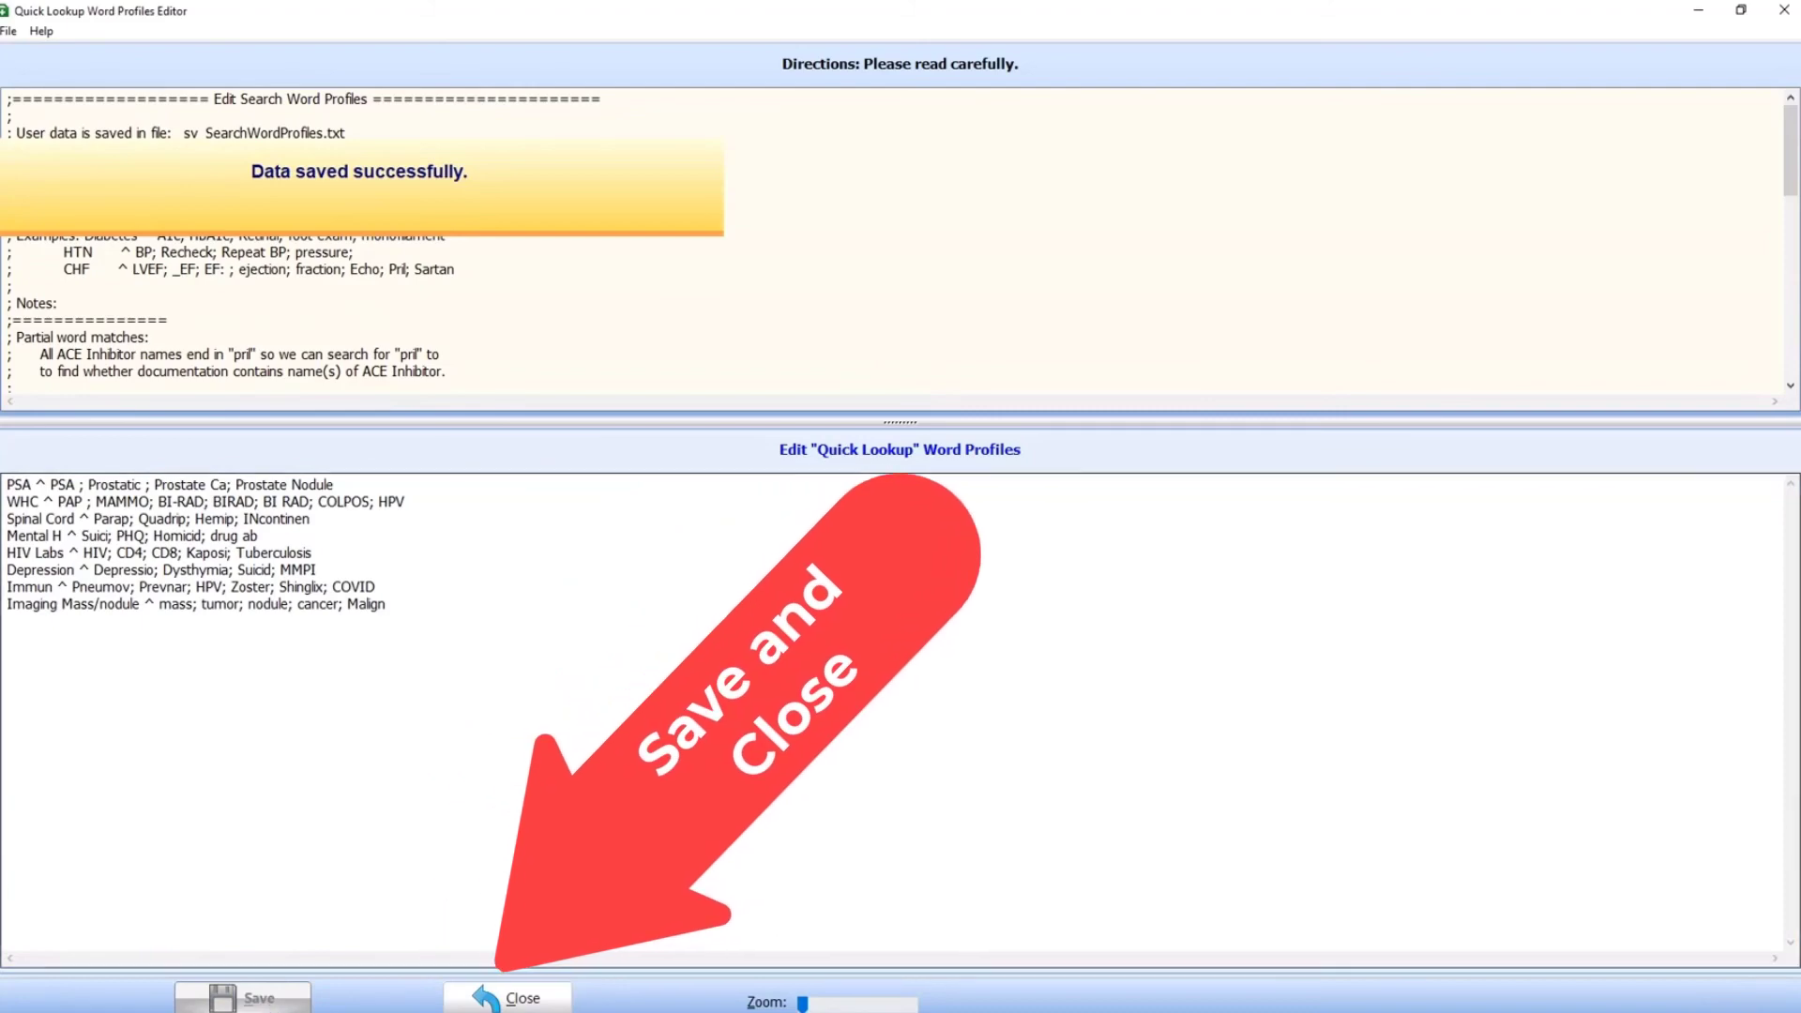
left_click(523, 1002)
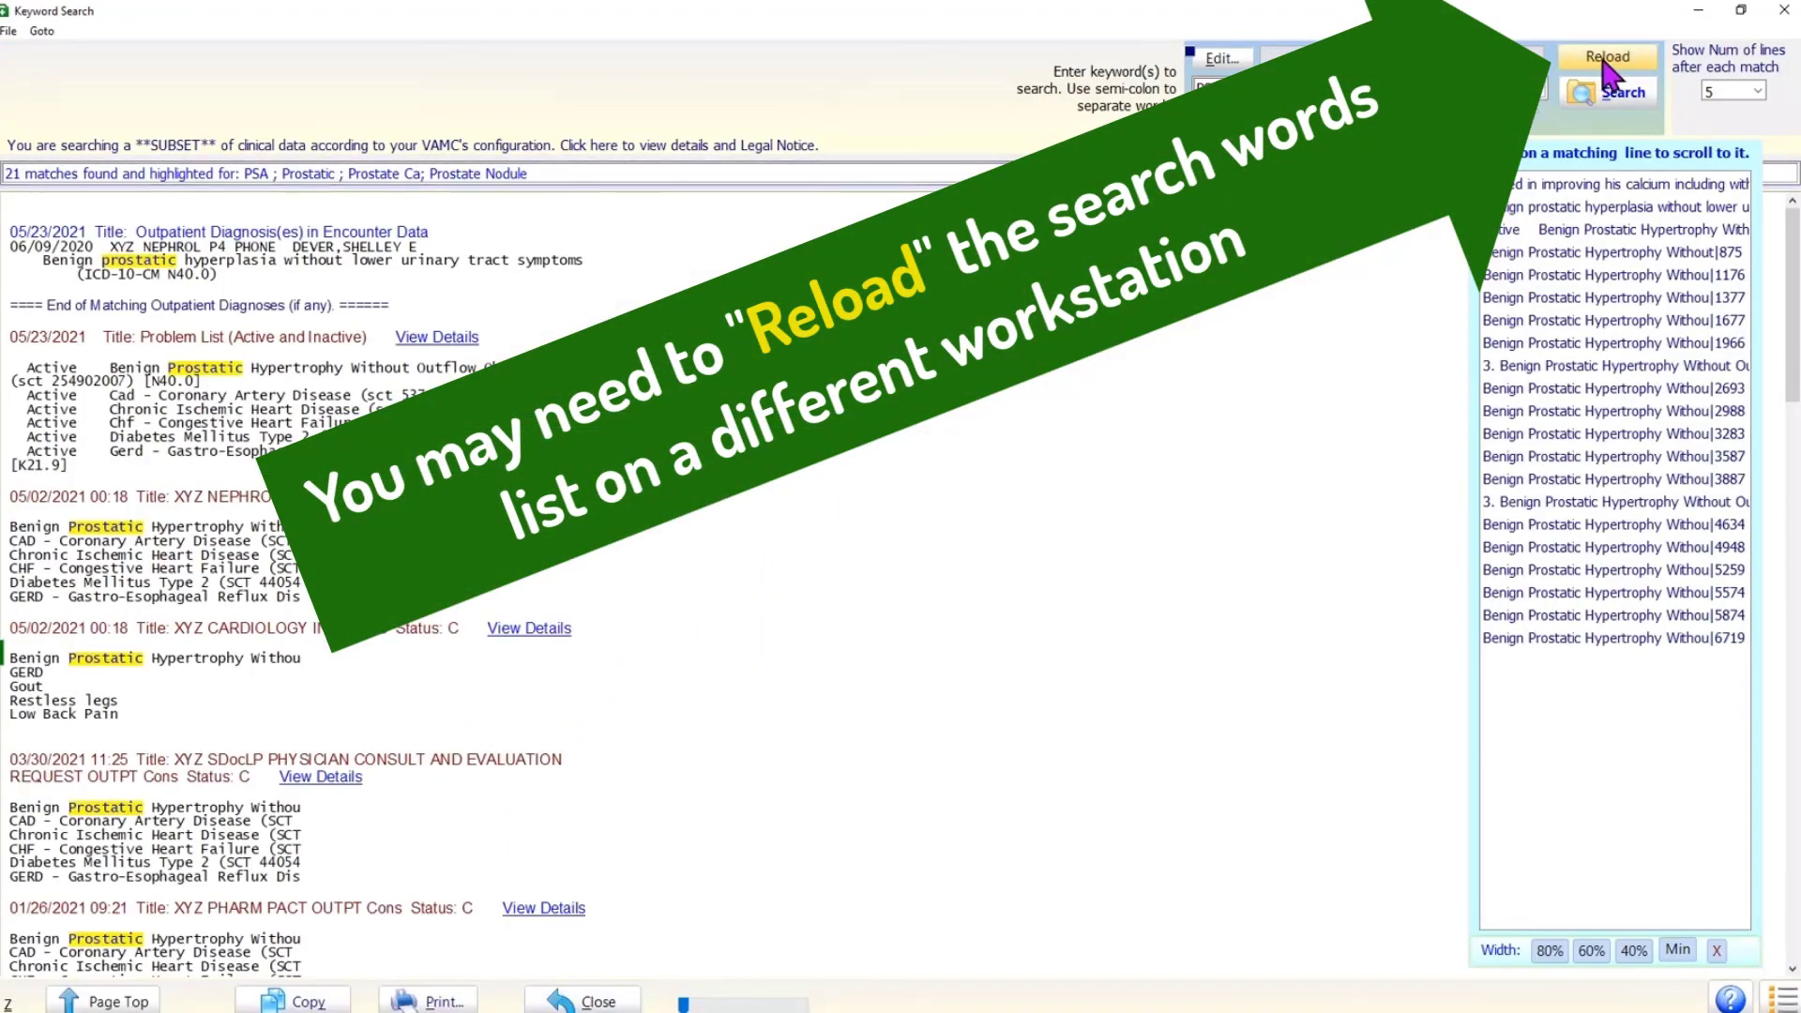